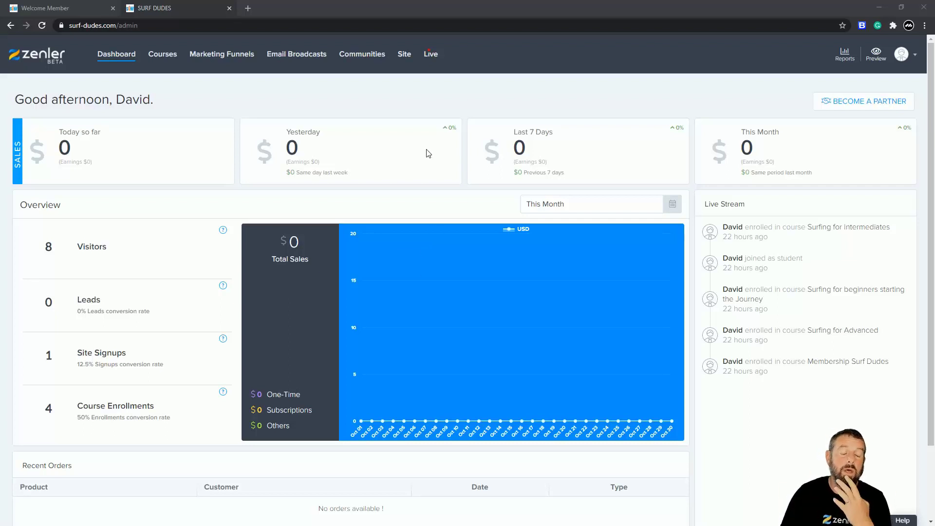
Enable the certificate for the course "Surfing for beginners starting the Journey" and check the available certificate designs.
{"action": "left_click", "coordinate": [163, 55]}
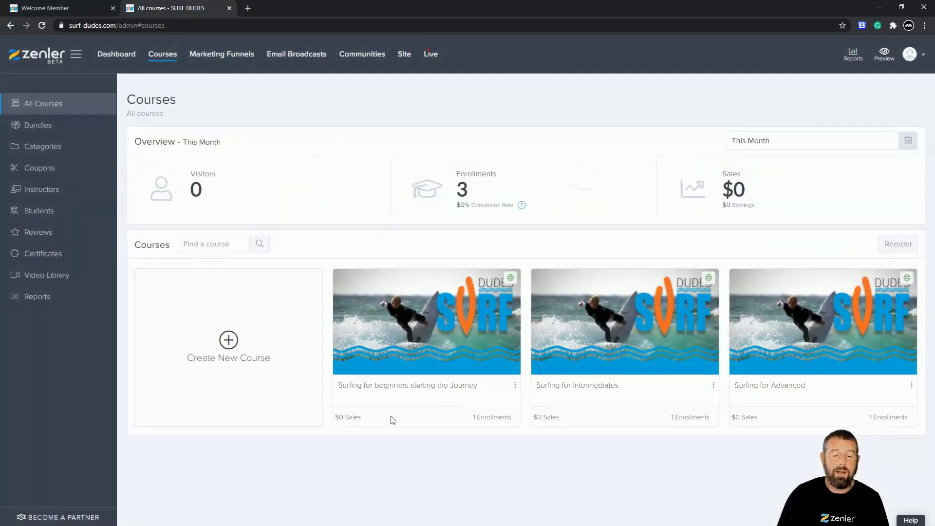
{"action": "left_click", "coordinate": [398, 329]}
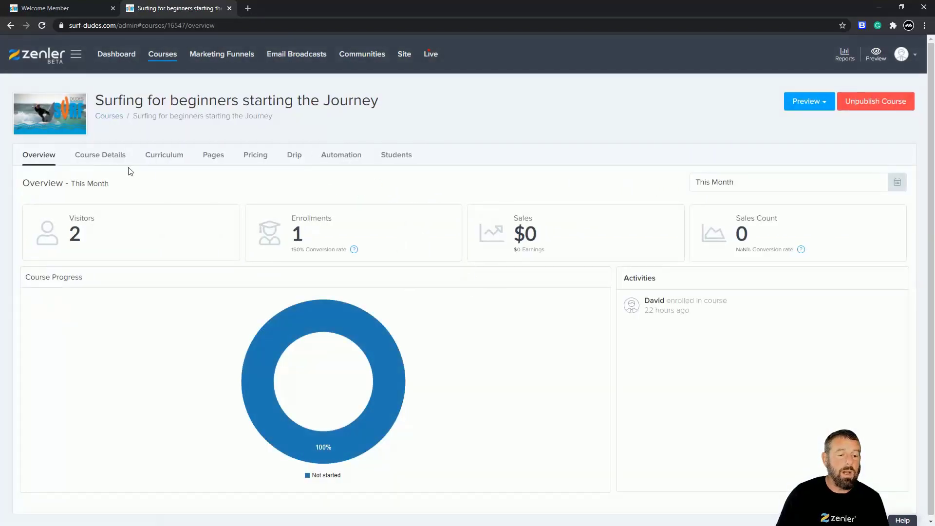
{"action": "left_click", "coordinate": [110, 160]}
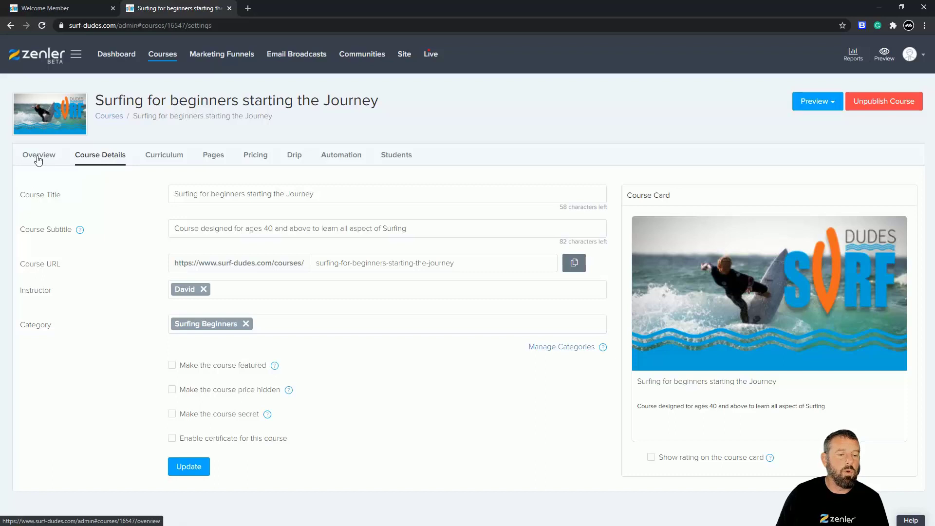
{"action": "left_click", "coordinate": [173, 438]}
{"action": "scroll", "coordinate": [359, 381], "scroll_direction": "down", "scroll_amount": 1}
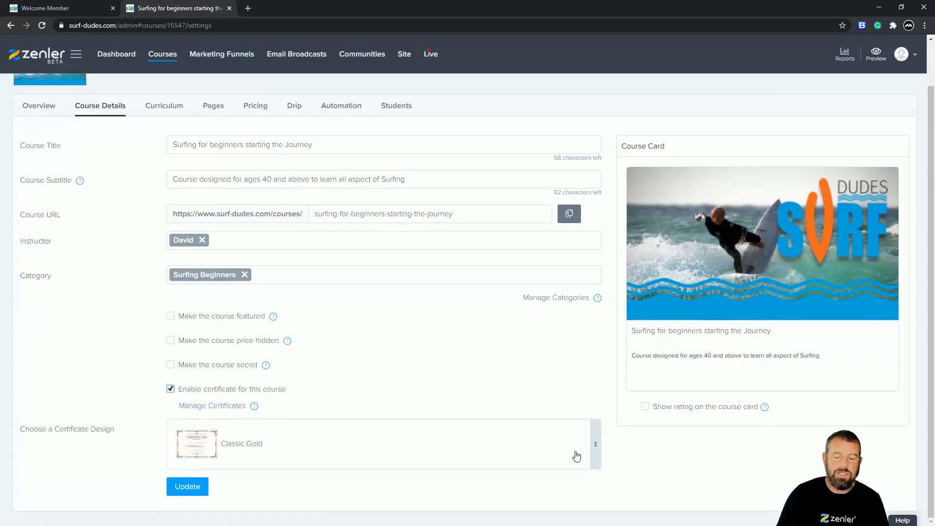
{"action": "left_click", "coordinate": [596, 446]}
{"action": "left_click", "coordinate": [597, 449]}
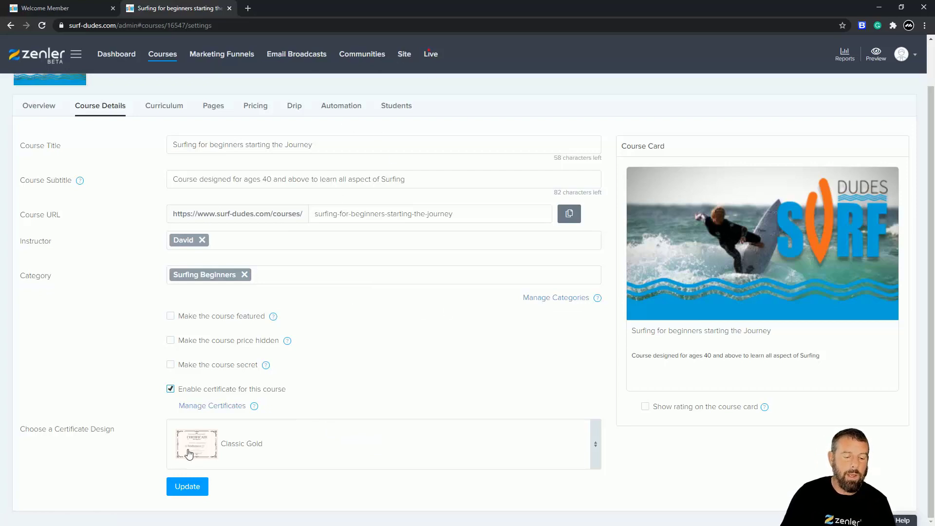
Open the list of all certificate designs for the site's courses.
{"action": "left_click", "coordinate": [402, 56]}
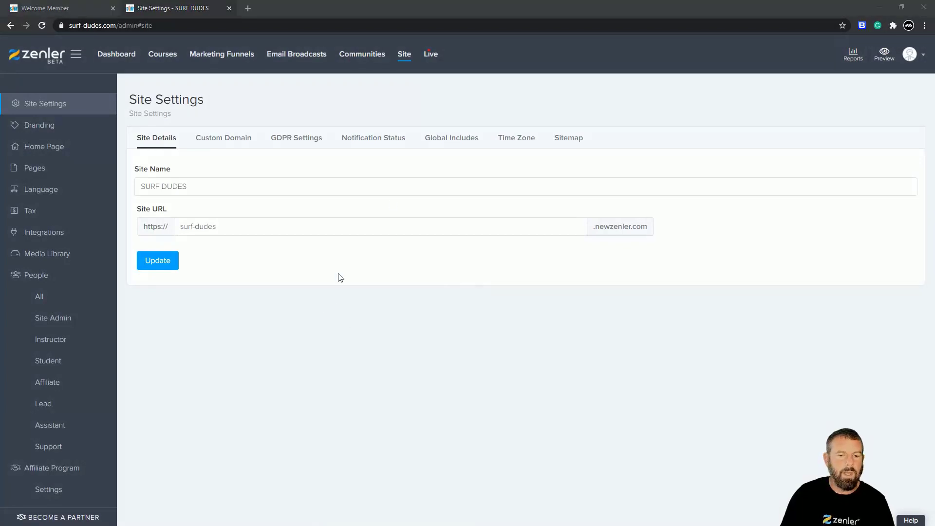
{"action": "left_click", "coordinate": [159, 56]}
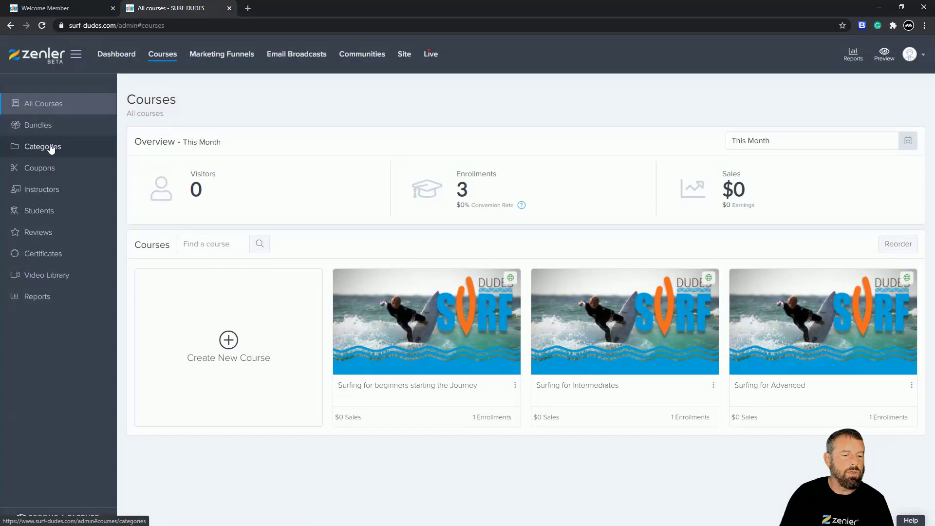
{"action": "left_click", "coordinate": [42, 255]}
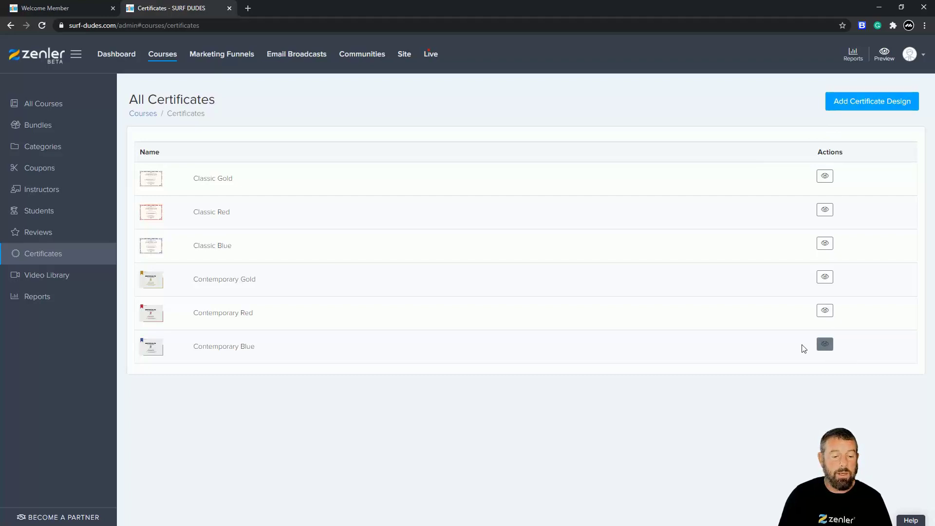
Preview the Contemporary Gold certificate and examine its school name, student name, course and completion date placeholders.
{"action": "left_click", "coordinate": [825, 279]}
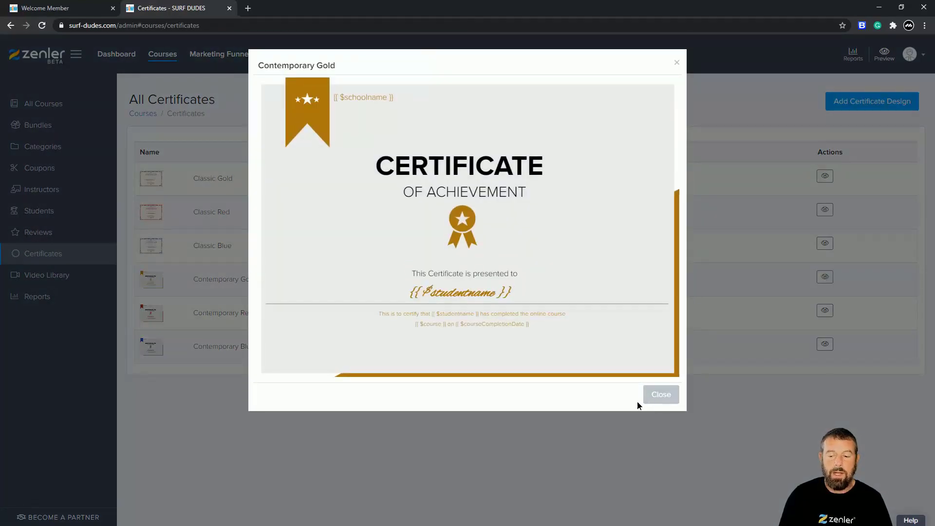
{"action": "left_click_drag", "start_coordinate": [335, 97], "coordinate": [391, 97]}
{"action": "left_click", "coordinate": [395, 98]}
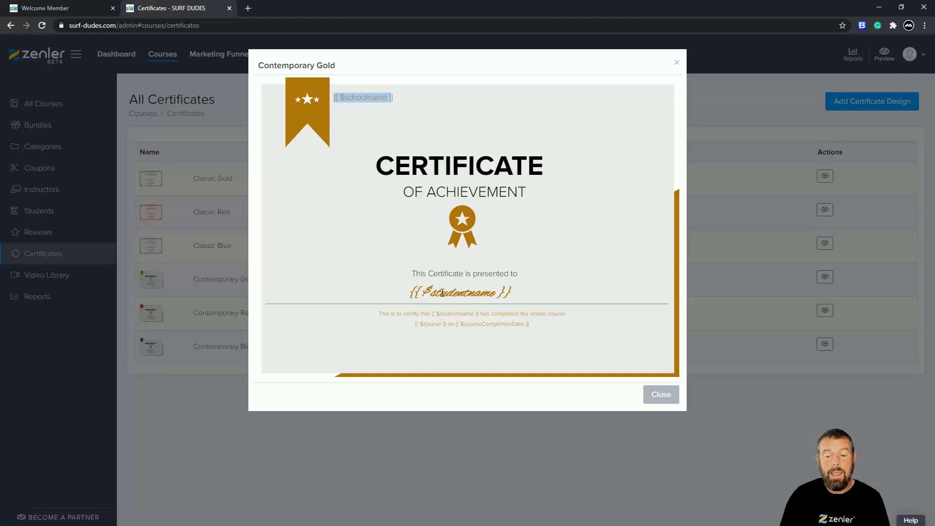
{"action": "left_click_drag", "start_coordinate": [431, 291], "coordinate": [504, 293]}
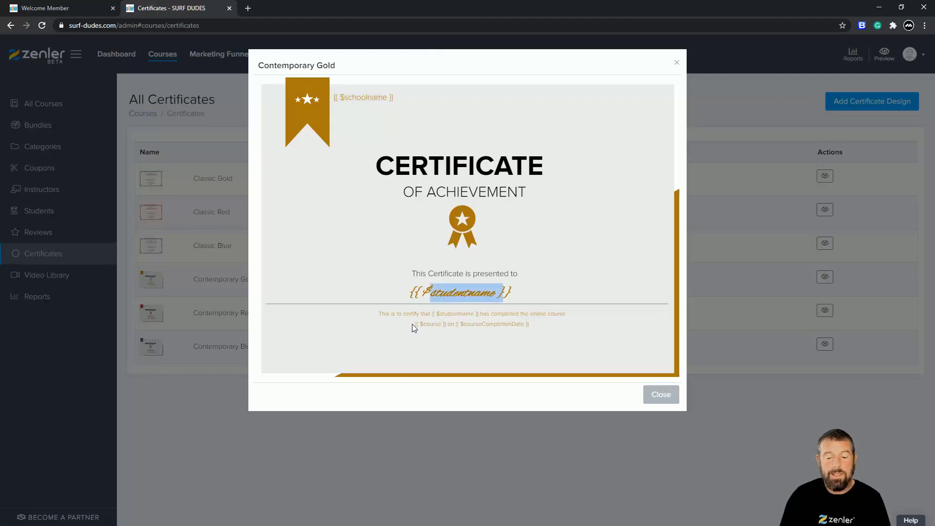
{"action": "left_click_drag", "start_coordinate": [415, 324], "coordinate": [524, 324]}
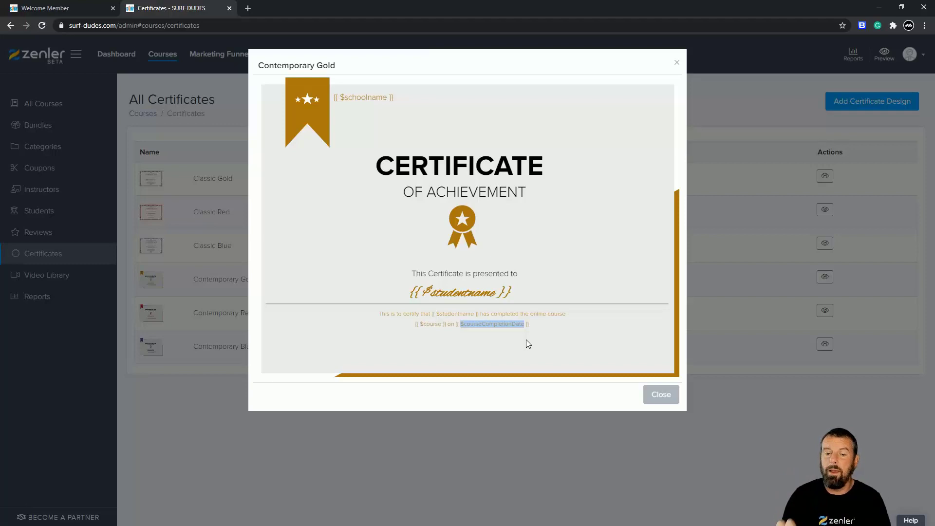
{"action": "left_click", "coordinate": [658, 395]}
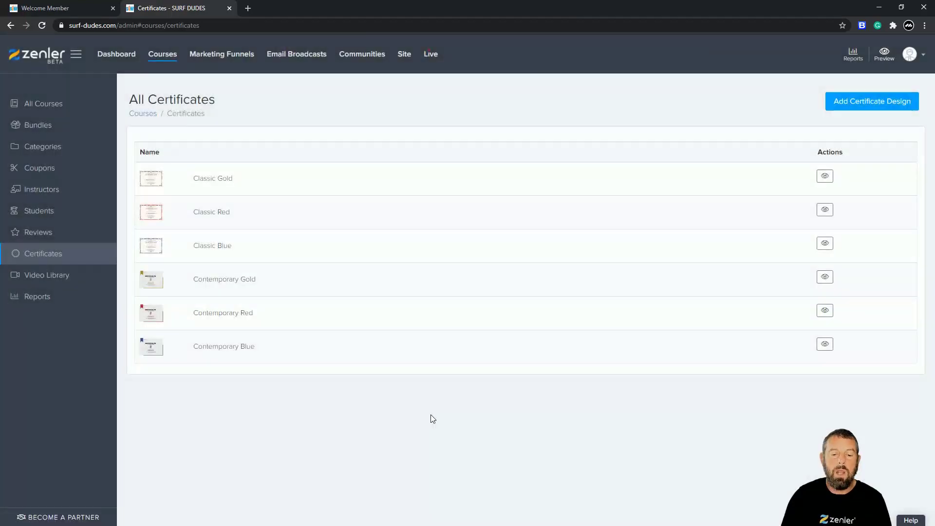
Start adding a custom certificate design and download the sample SVG template.
{"action": "left_click", "coordinate": [850, 103]}
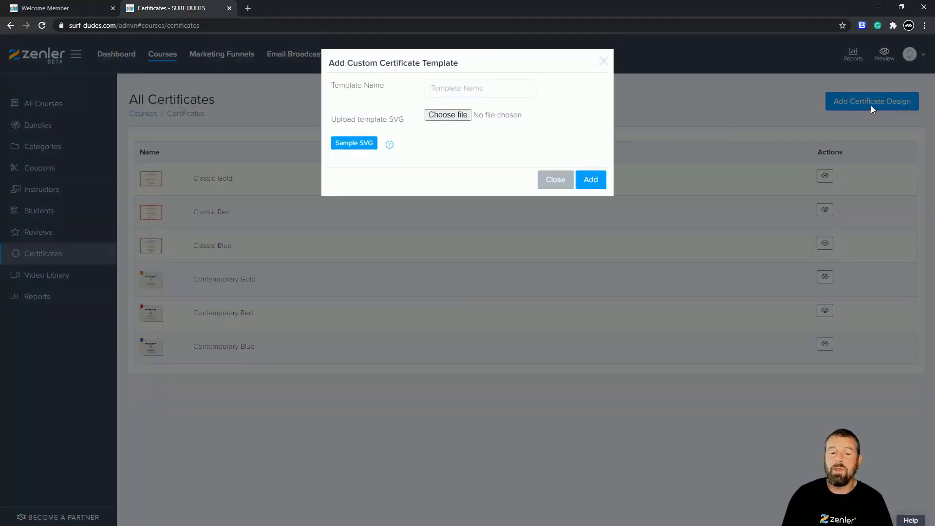
{"action": "left_click", "coordinate": [354, 144]}
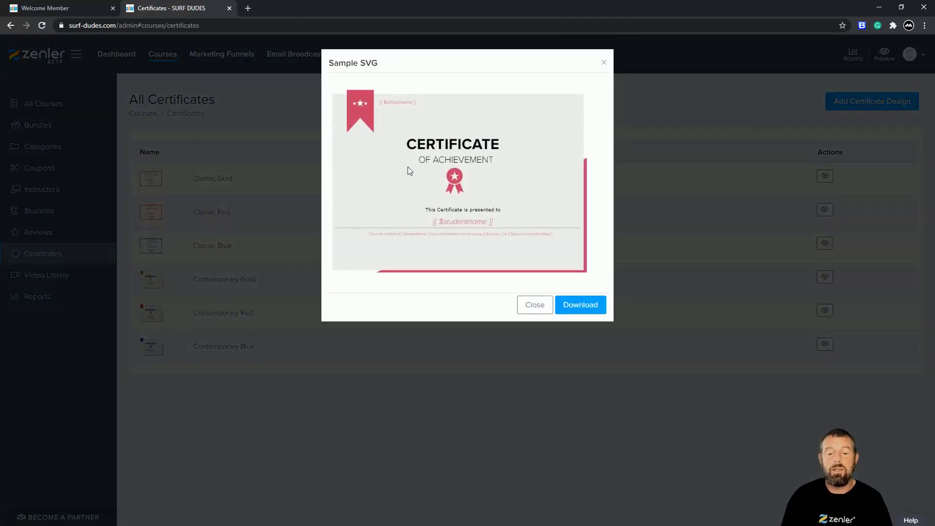
{"action": "left_click", "coordinate": [576, 307]}
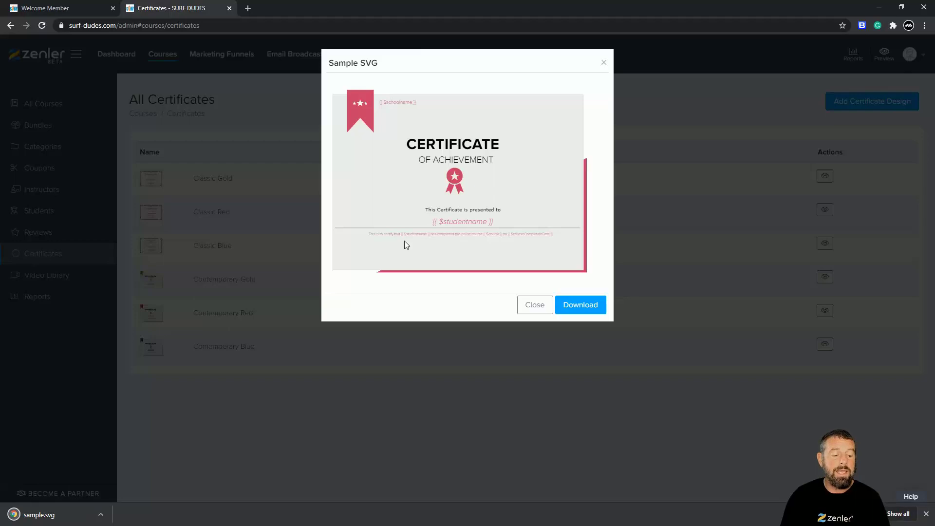
Move the downloaded sample.svg from the Downloads folder to the Desktop, and close the sample preview and custom template dialogs.
{"action": "left_click", "coordinate": [101, 515]}
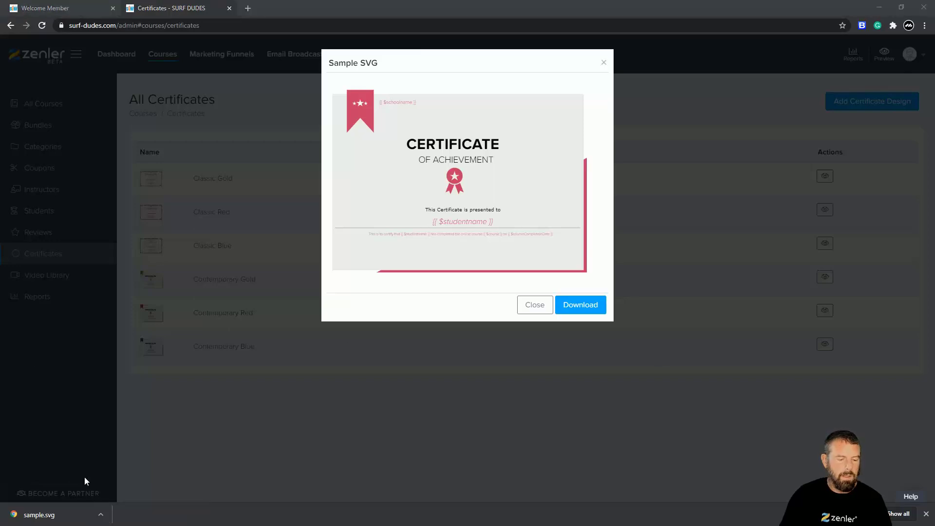
{"action": "left_click", "coordinate": [102, 516]}
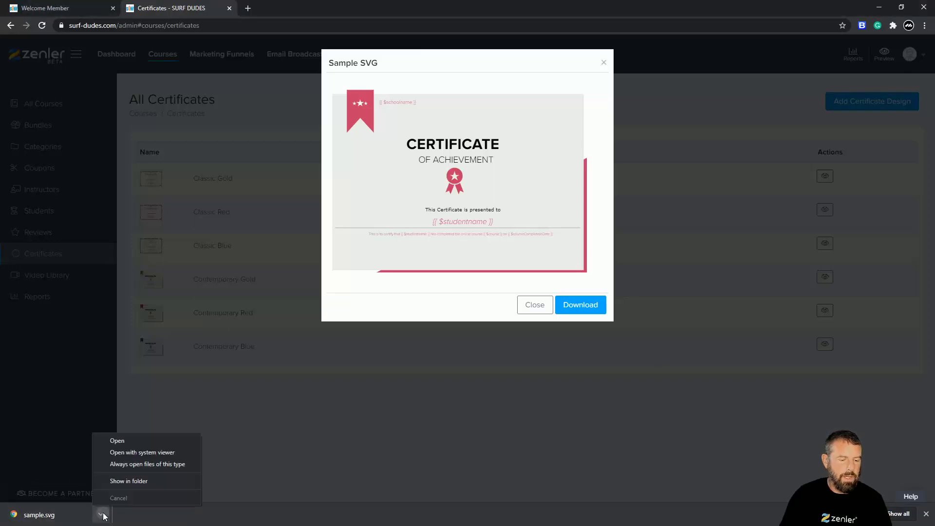
{"action": "left_click", "coordinate": [122, 482]}
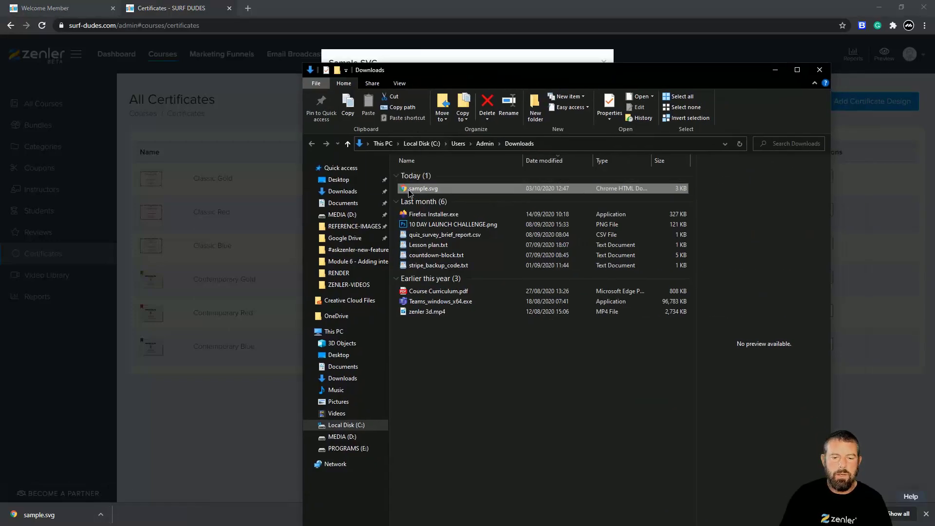
{"action": "left_click_drag", "start_coordinate": [409, 192], "coordinate": [343, 179]}
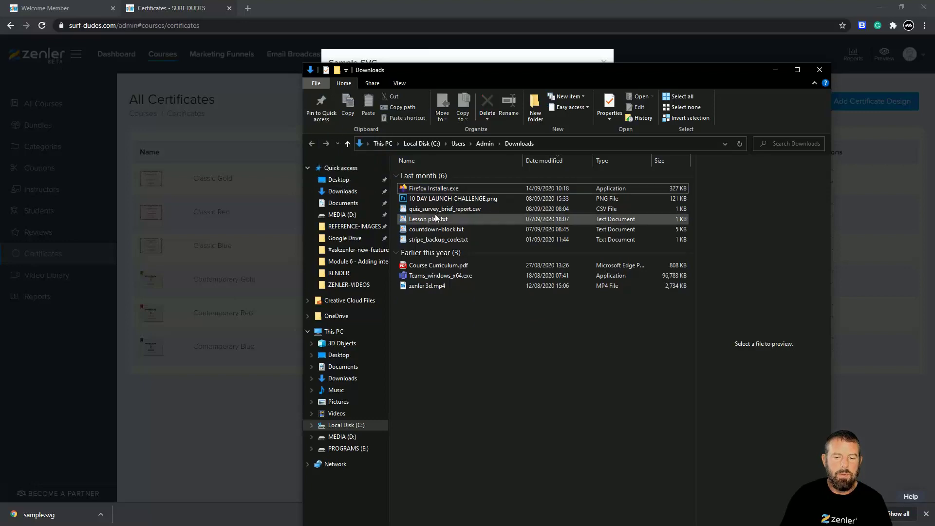
{"action": "left_click", "coordinate": [819, 69]}
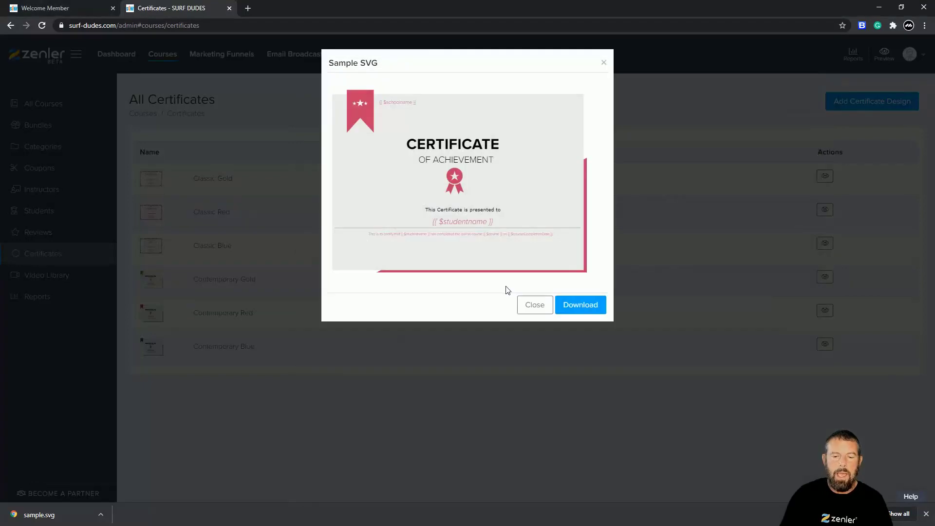
{"action": "left_click", "coordinate": [603, 63]}
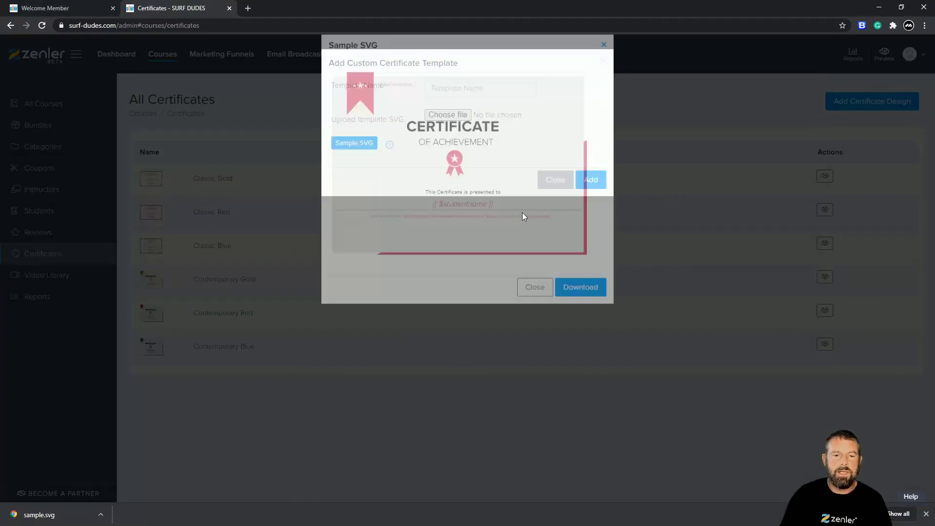
{"action": "left_click", "coordinate": [603, 61]}
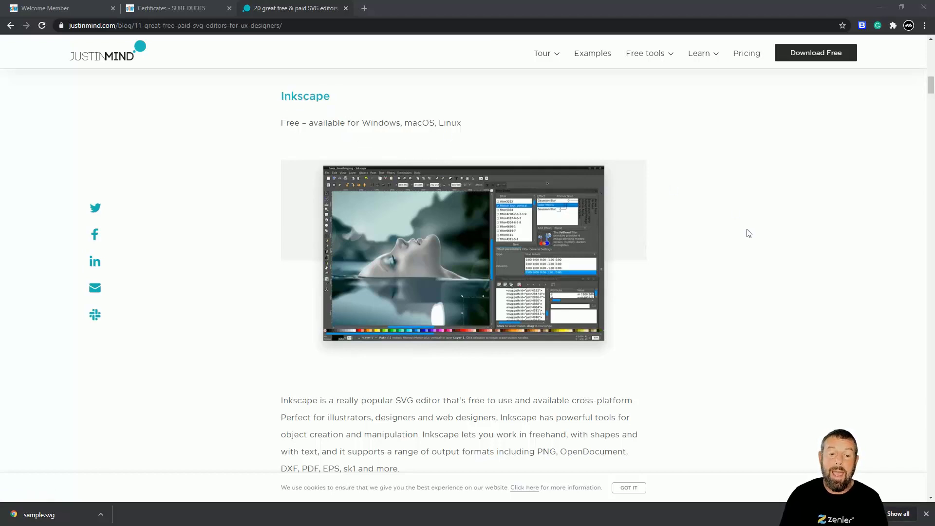
Review the Justinmind article's free and paid SVG editors from Inkscape through Vectr, dismissing the wireframing tool advert.
{"action": "scroll", "coordinate": [731, 212], "scroll_direction": "down", "scroll_amount": 5}
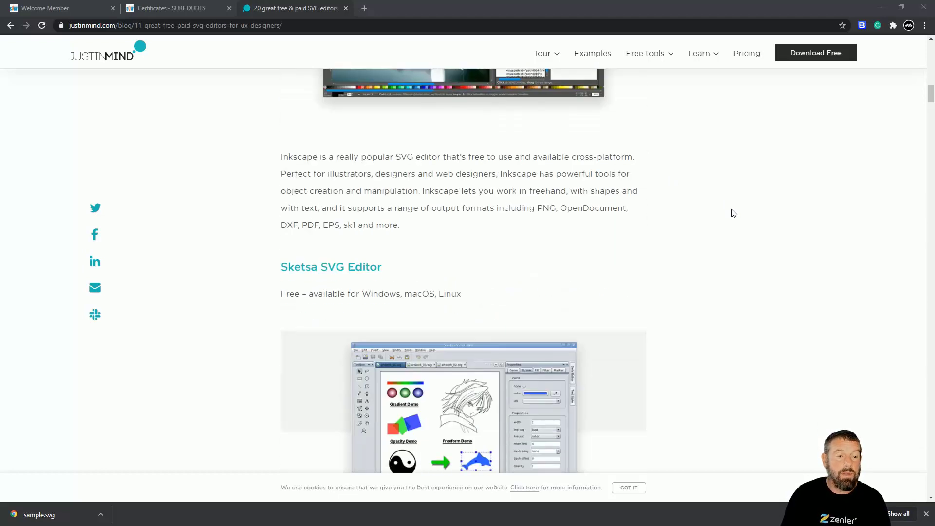
{"action": "scroll", "coordinate": [734, 213], "scroll_direction": "down", "scroll_amount": 1}
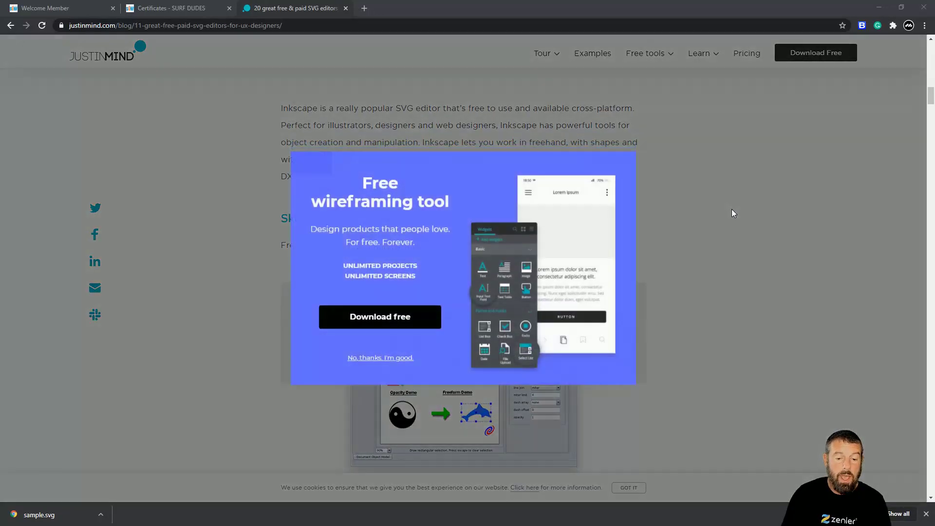
{"action": "left_click", "coordinate": [719, 361]}
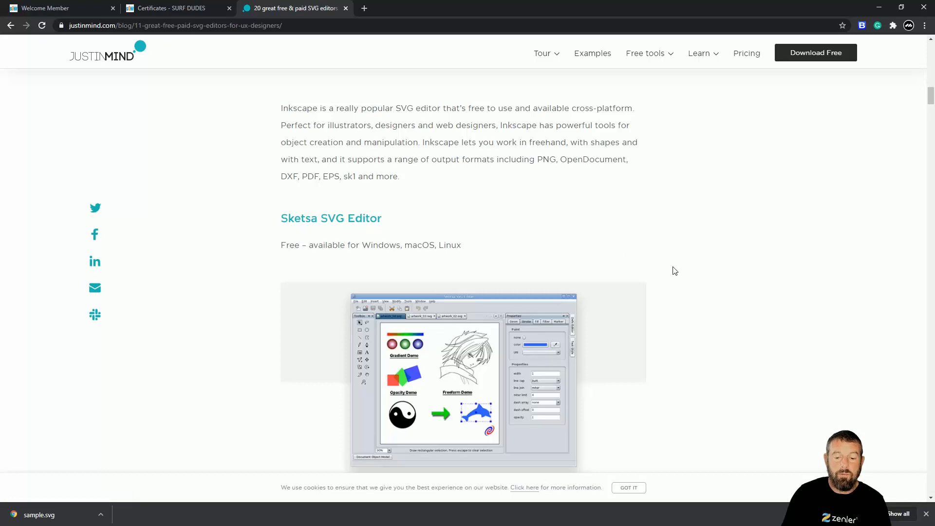
{"action": "scroll", "coordinate": [674, 271], "scroll_direction": "down", "scroll_amount": 8}
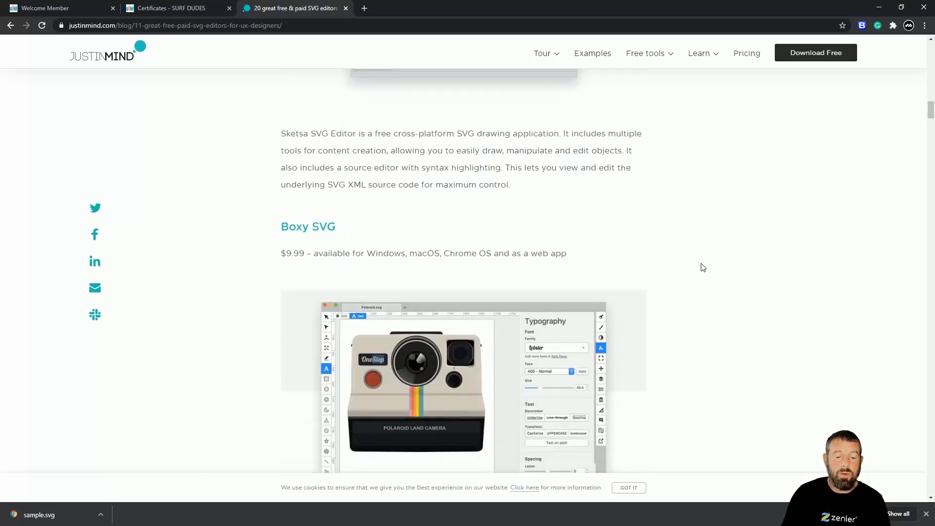
{"action": "scroll", "coordinate": [699, 266], "scroll_direction": "down", "scroll_amount": 2}
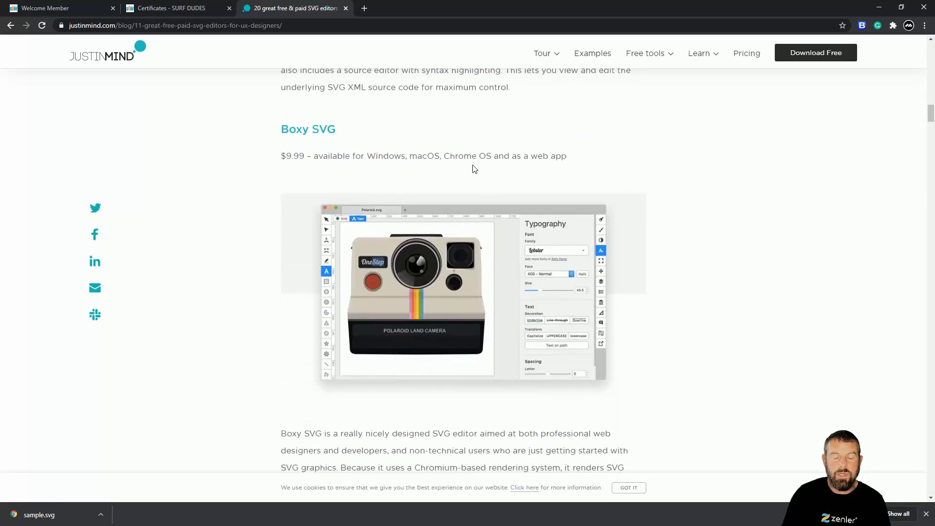
{"action": "scroll", "coordinate": [694, 248], "scroll_direction": "down", "scroll_amount": 5}
{"action": "scroll", "coordinate": [699, 246], "scroll_direction": "up", "scroll_amount": 5}
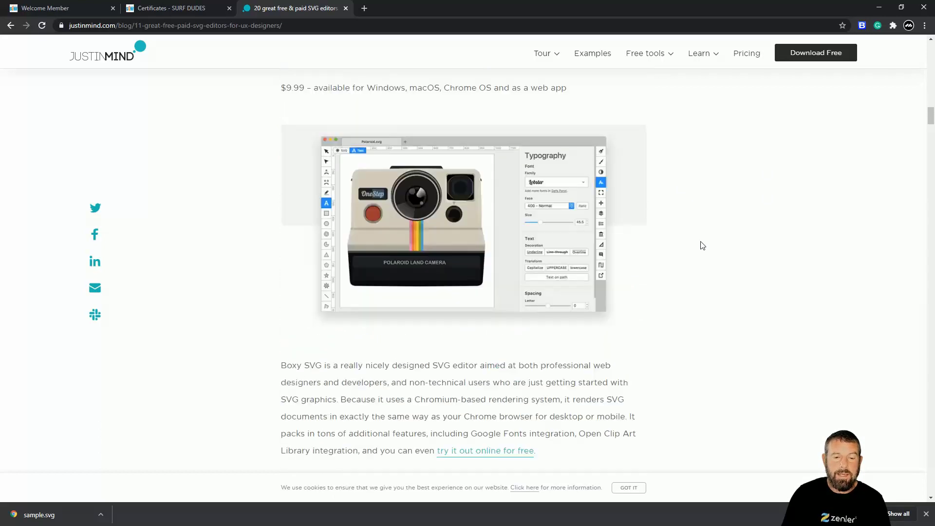
{"action": "scroll", "coordinate": [703, 245], "scroll_direction": "down", "scroll_amount": 7}
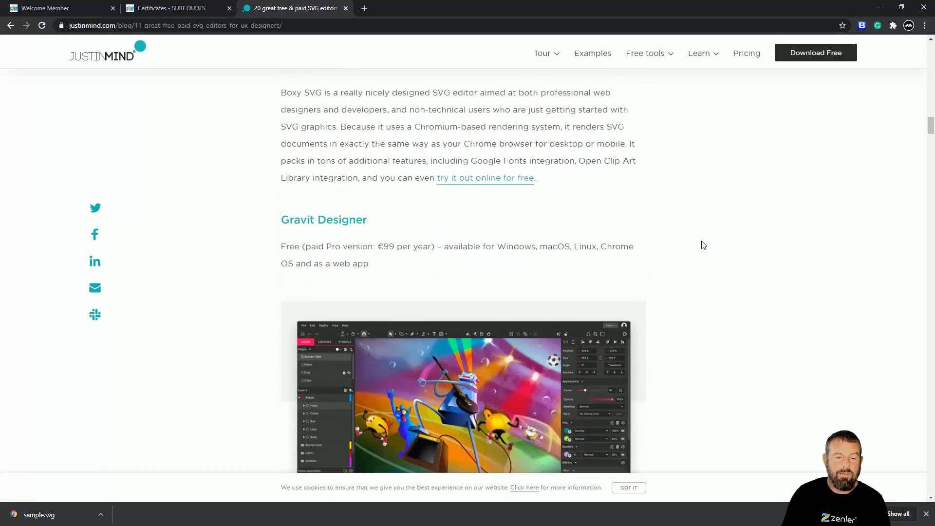
{"action": "scroll", "coordinate": [704, 245], "scroll_direction": "down", "scroll_amount": 2}
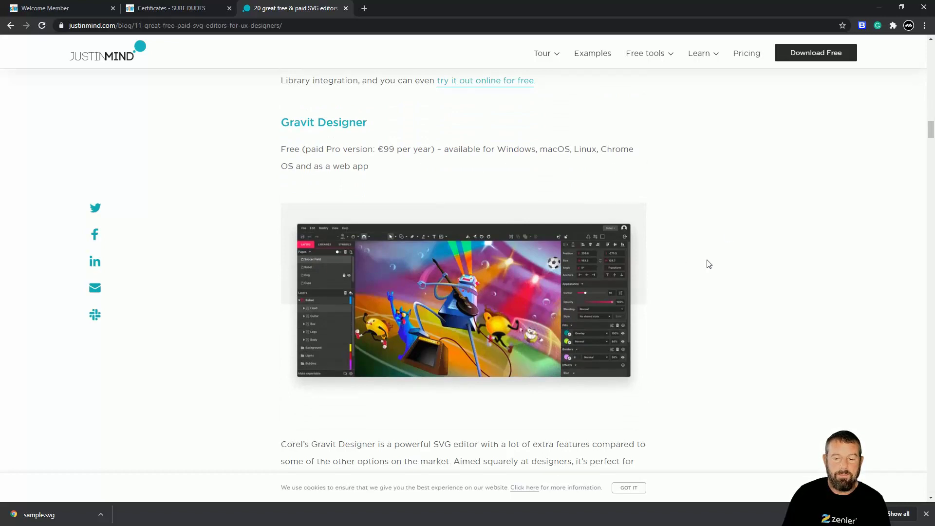
{"action": "scroll", "coordinate": [707, 262], "scroll_direction": "down", "scroll_amount": 1}
{"action": "scroll", "coordinate": [709, 262], "scroll_direction": "down", "scroll_amount": 6}
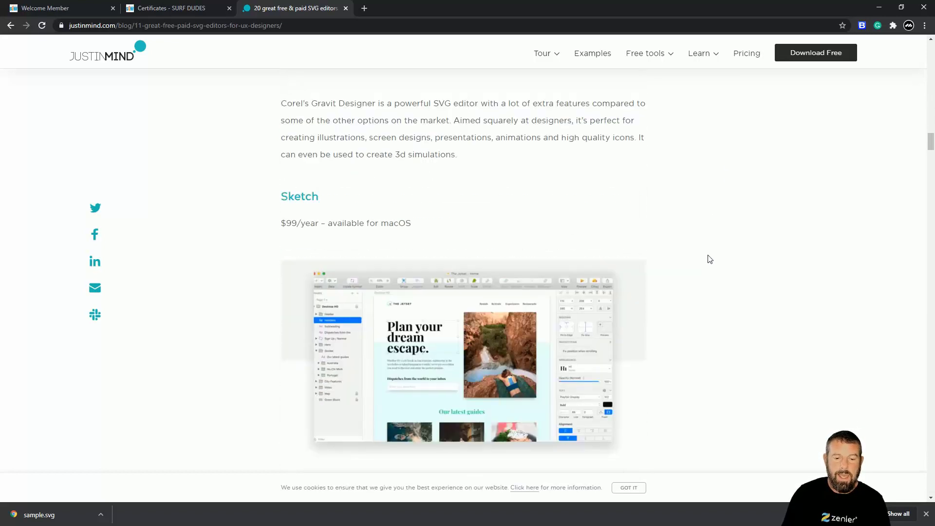
{"action": "scroll", "coordinate": [646, 256], "scroll_direction": "down", "scroll_amount": 7}
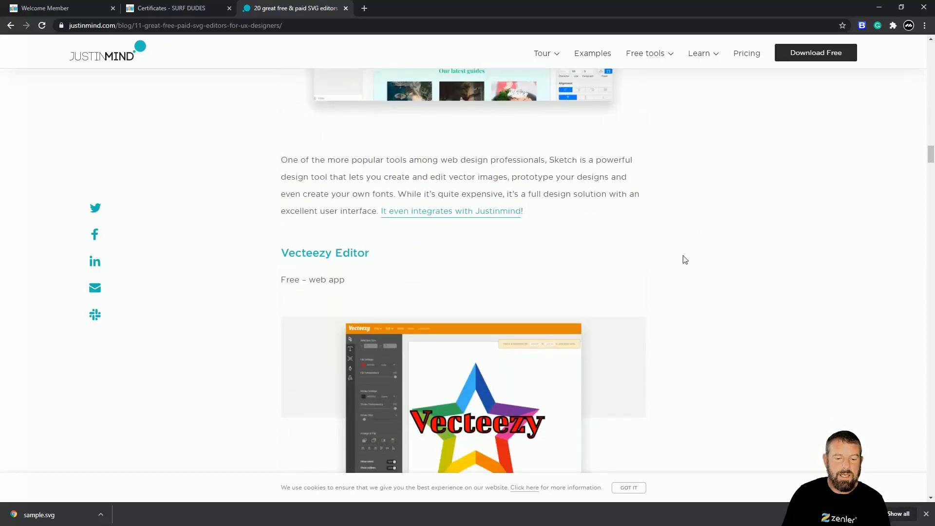
{"action": "scroll", "coordinate": [685, 259], "scroll_direction": "down", "scroll_amount": 4}
{"action": "scroll", "coordinate": [683, 261], "scroll_direction": "up", "scroll_amount": 1}
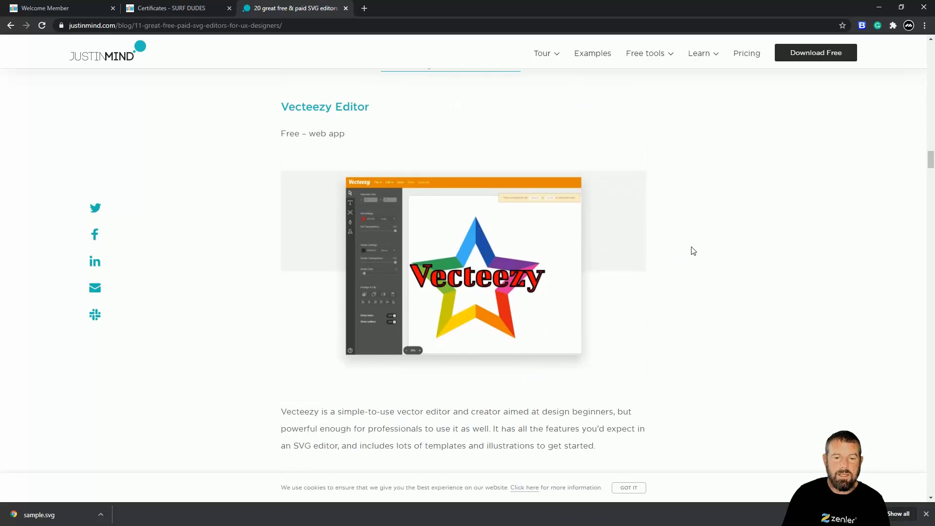
{"action": "scroll", "coordinate": [687, 258], "scroll_direction": "down", "scroll_amount": 5}
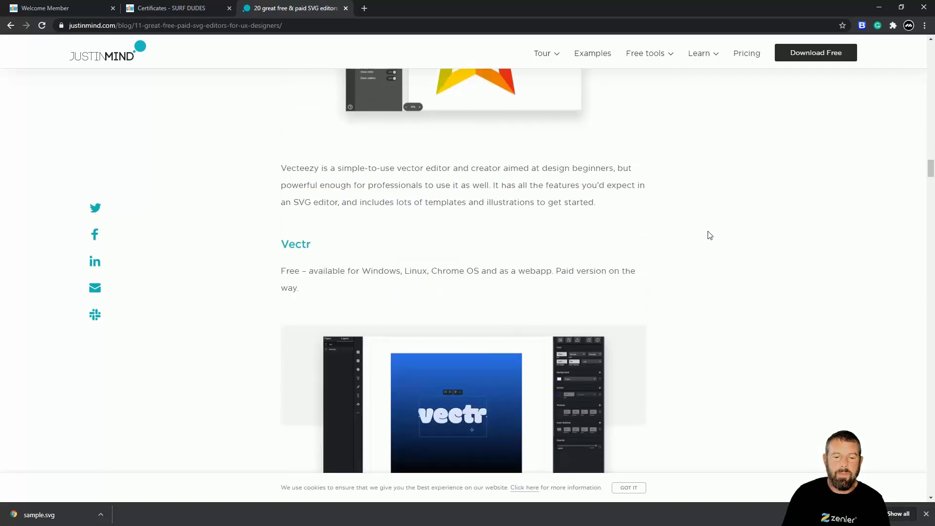
Review the article's remaining SVG editors from Vectr through Inkpad, iDesign, Adobe Illustrator Draw and CorelDRAW to Vecta, checking prices and platforms.
{"action": "scroll", "coordinate": [707, 268], "scroll_direction": "down", "scroll_amount": 8}
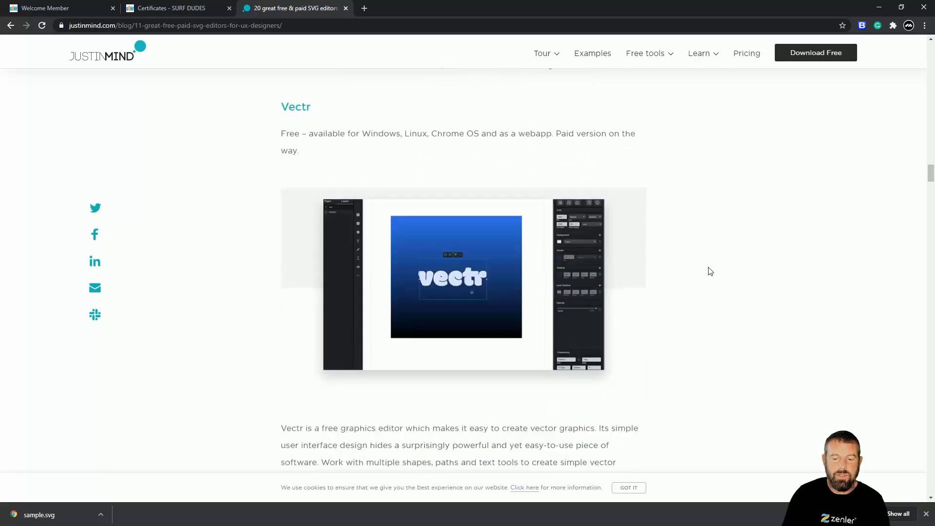
{"action": "scroll", "coordinate": [710, 271], "scroll_direction": "down", "scroll_amount": 9}
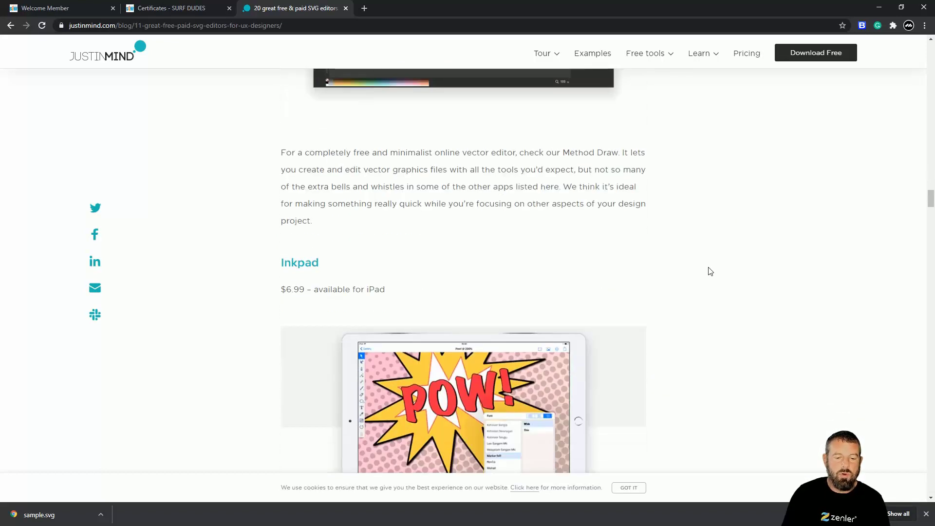
{"action": "scroll", "coordinate": [711, 271], "scroll_direction": "down", "scroll_amount": 10}
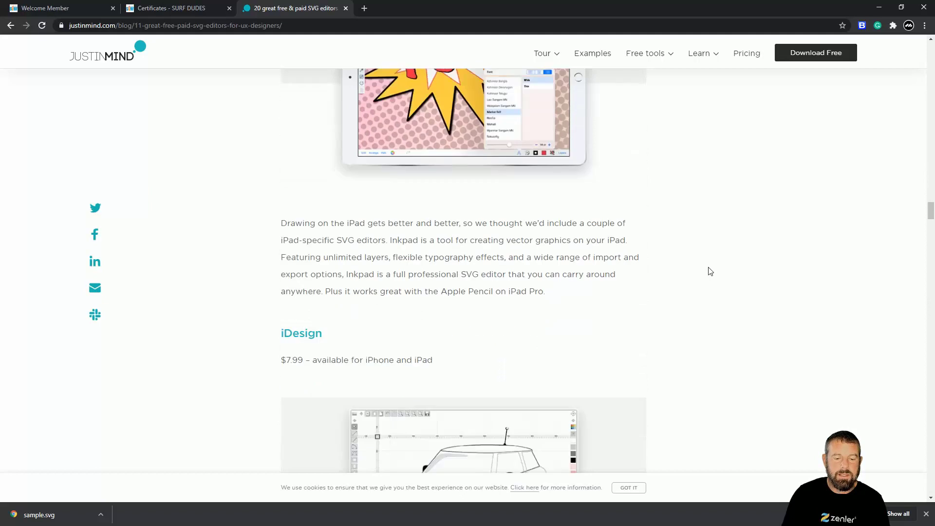
{"action": "scroll", "coordinate": [711, 271], "scroll_direction": "down", "scroll_amount": 7}
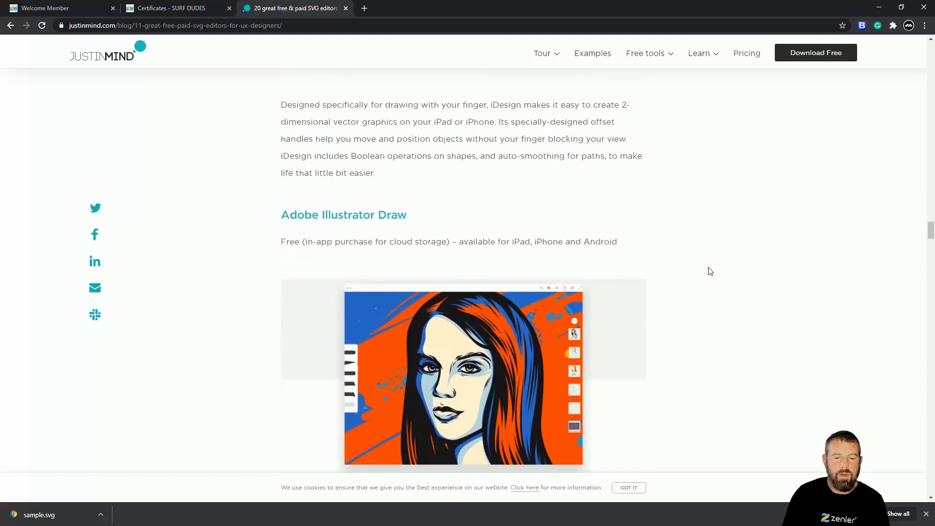
{"action": "scroll", "coordinate": [710, 272], "scroll_direction": "down", "scroll_amount": 1}
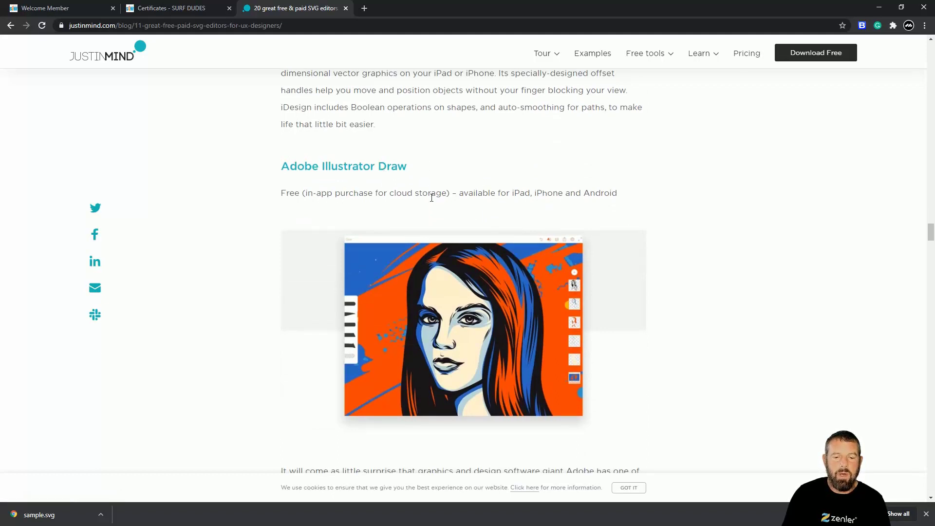
{"action": "scroll", "coordinate": [716, 265], "scroll_direction": "down", "scroll_amount": 7}
{"action": "scroll", "coordinate": [719, 266], "scroll_direction": "down", "scroll_amount": 13}
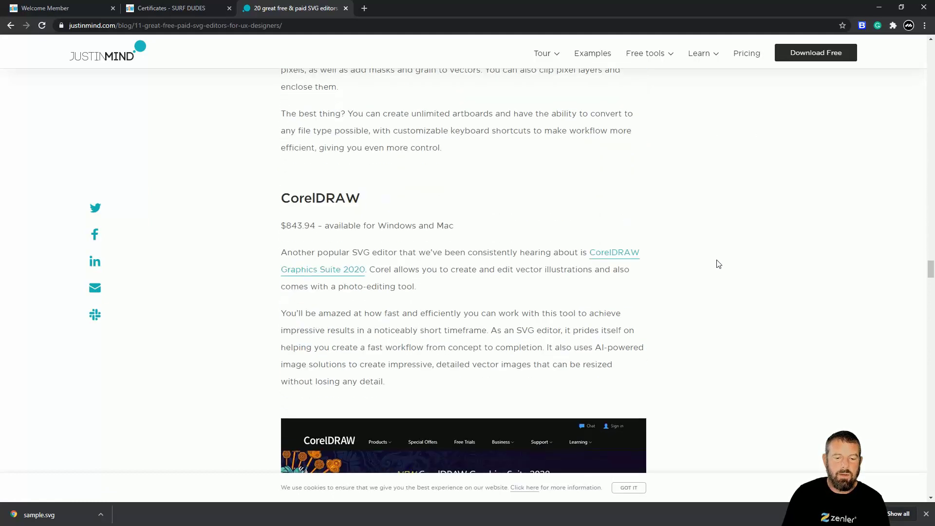
{"action": "scroll", "coordinate": [720, 264], "scroll_direction": "down", "scroll_amount": 4}
{"action": "scroll", "coordinate": [719, 264], "scroll_direction": "up", "scroll_amount": 4}
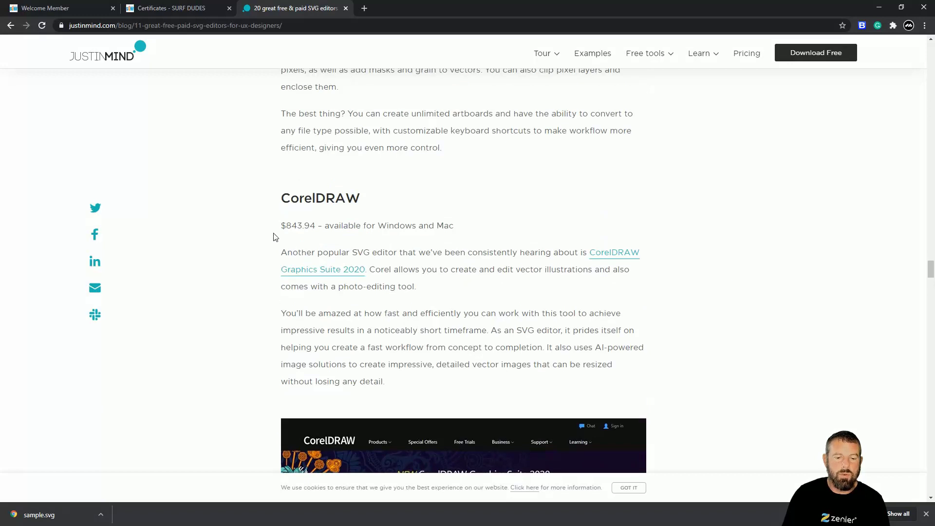
{"action": "scroll", "coordinate": [694, 282], "scroll_direction": "down", "scroll_amount": 10}
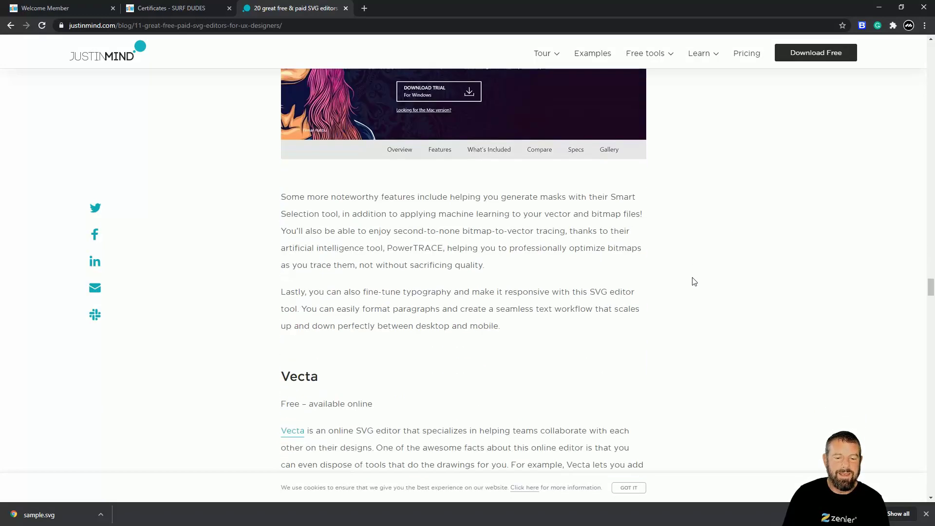
{"action": "scroll", "coordinate": [694, 281], "scroll_direction": "down", "scroll_amount": 5}
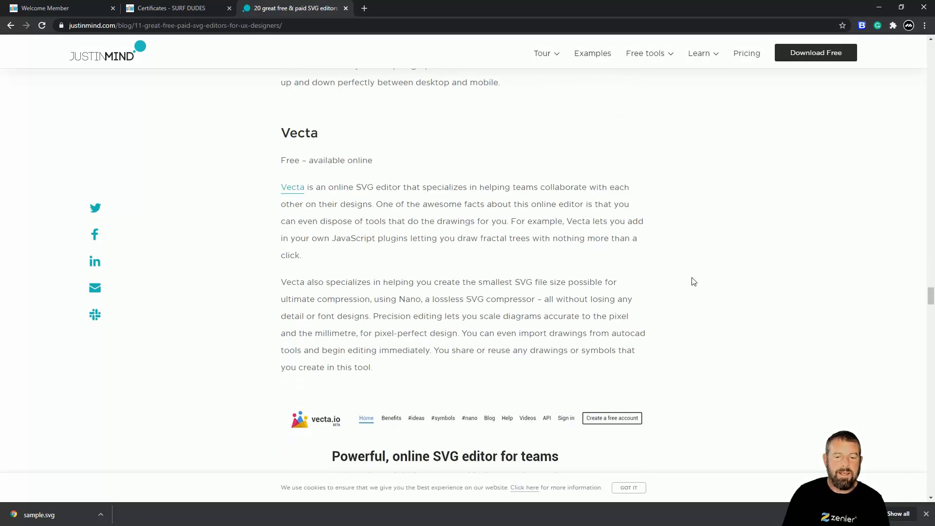
{"action": "scroll", "coordinate": [694, 281], "scroll_direction": "down", "scroll_amount": 13}
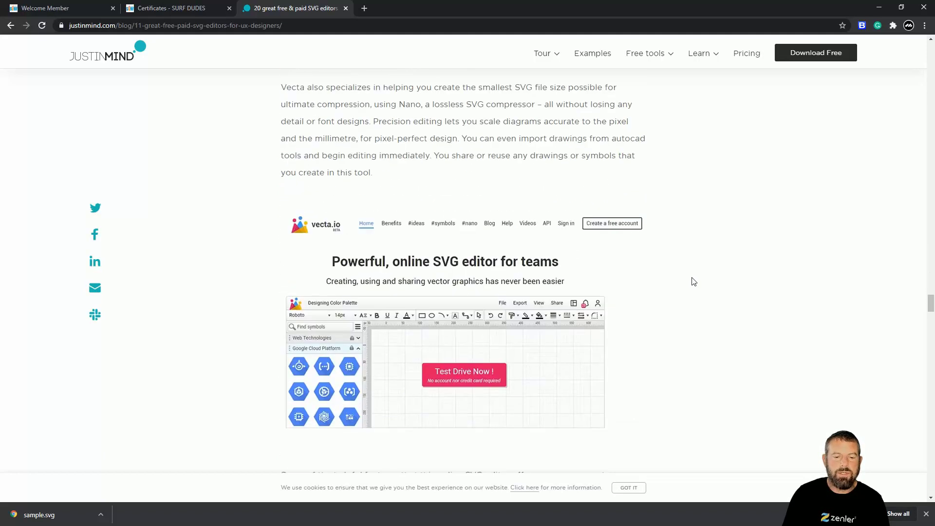
{"action": "scroll", "coordinate": [694, 281], "scroll_direction": "down", "scroll_amount": 5}
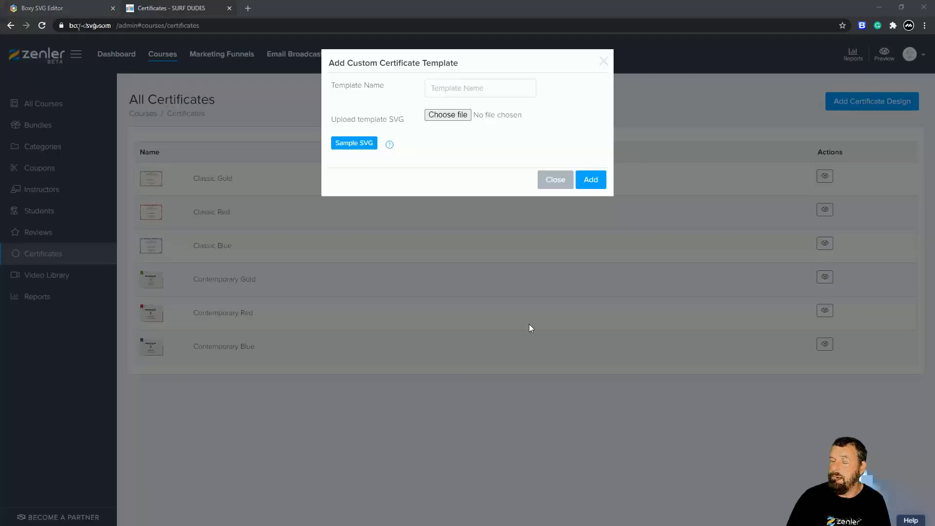
Examine the sample SVG notes for the required width and height, merge tag variables and supported custom fonts, and close the notes.
{"action": "left_click", "coordinate": [388, 146]}
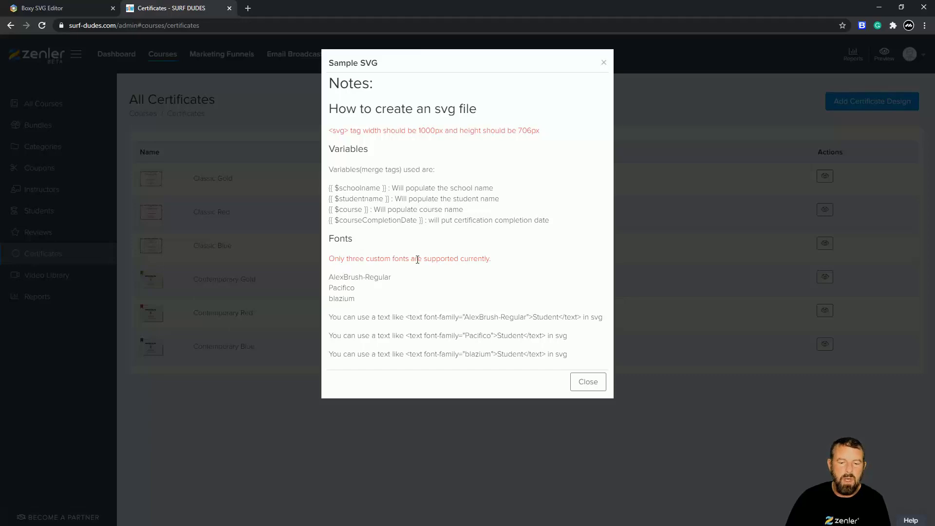
{"action": "left_click_drag", "start_coordinate": [327, 276], "coordinate": [399, 277]}
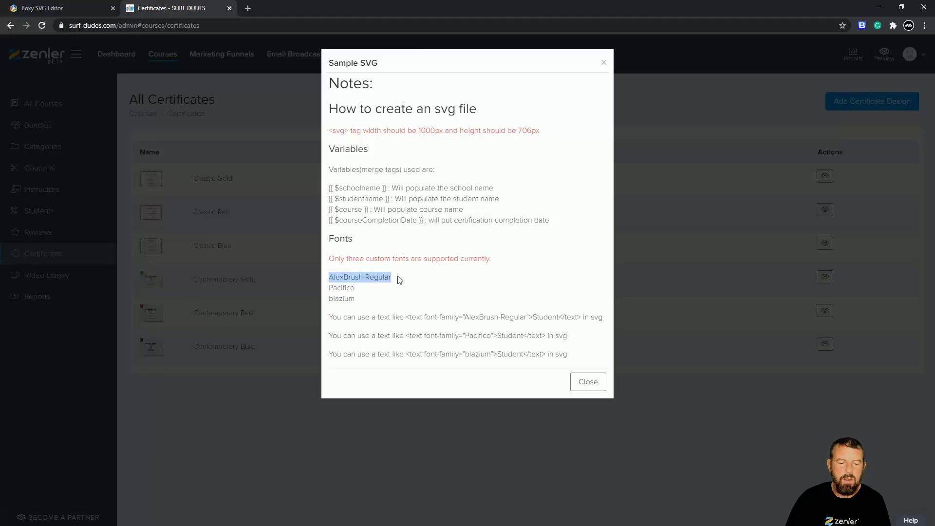
{"action": "mouse_move", "coordinate": [334, 287]}
{"action": "left_mouse_down"}
{"action": "mouse_move", "coordinate": [361, 289]}
{"action": "mouse_move", "coordinate": [343, 298]}
{"action": "left_mouse_up"}
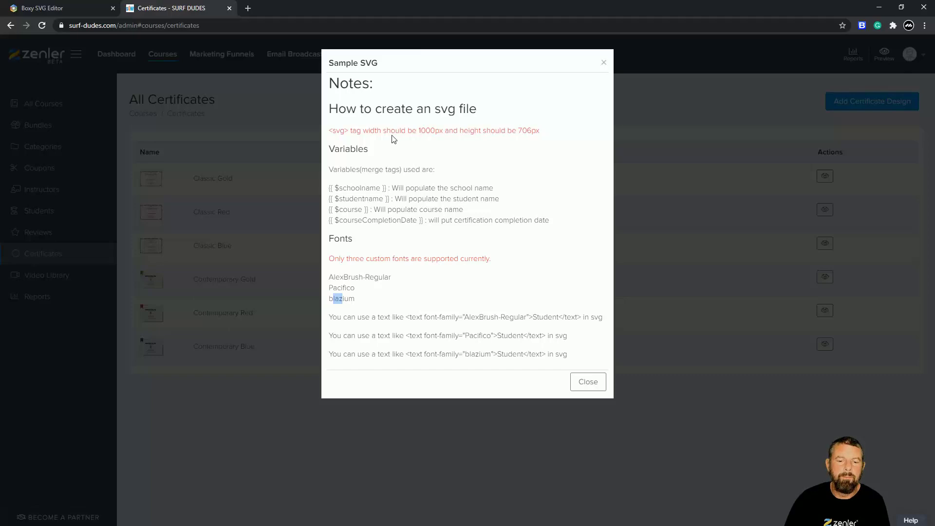
{"action": "left_click_drag", "start_coordinate": [418, 130], "coordinate": [439, 130]}
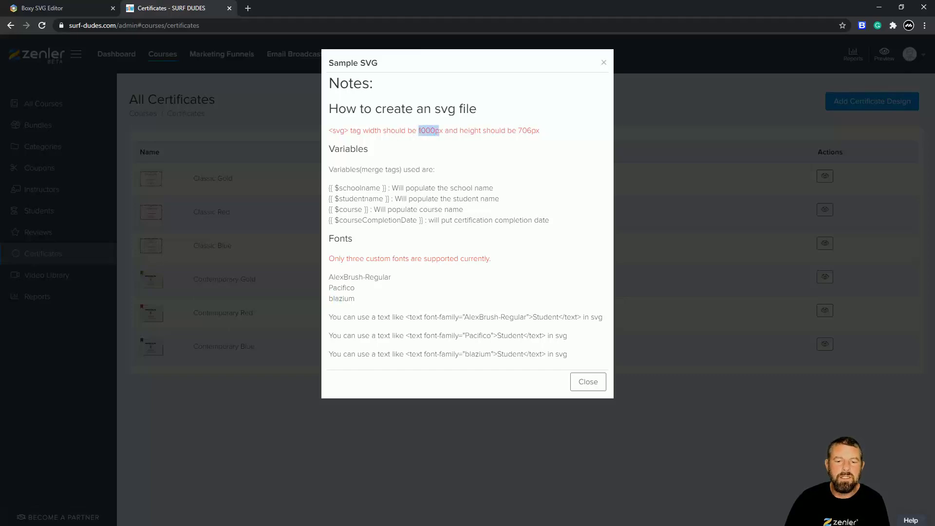
{"action": "left_click", "coordinate": [417, 129]}
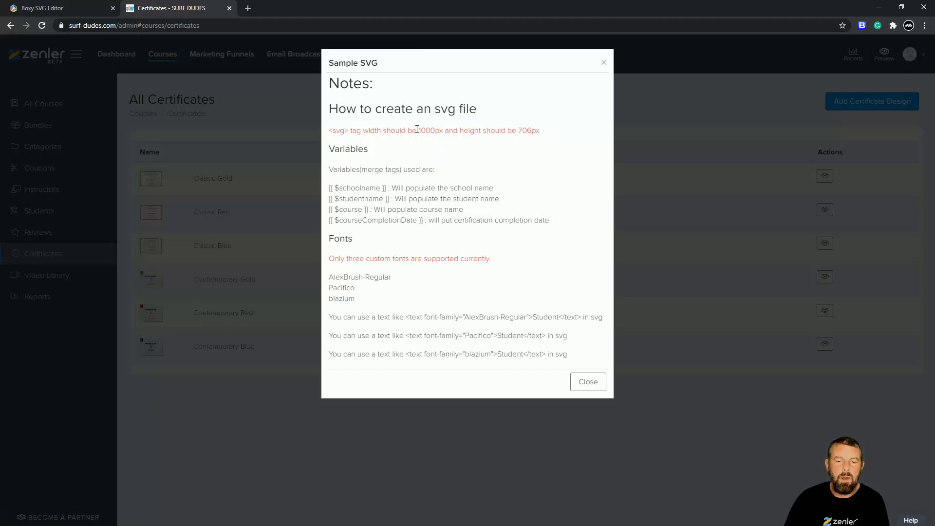
{"action": "left_click_drag", "start_coordinate": [421, 130], "coordinate": [430, 130]}
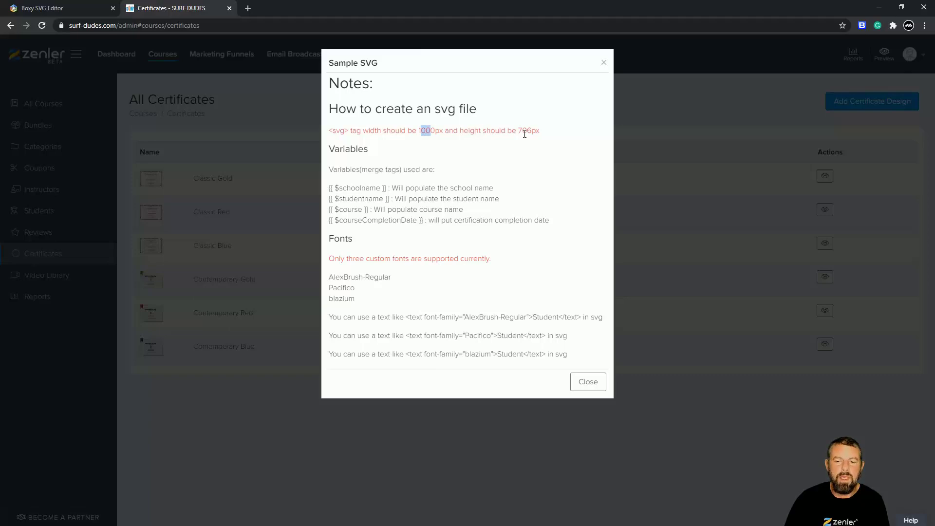
{"action": "left_click_drag", "start_coordinate": [517, 131], "coordinate": [535, 131]}
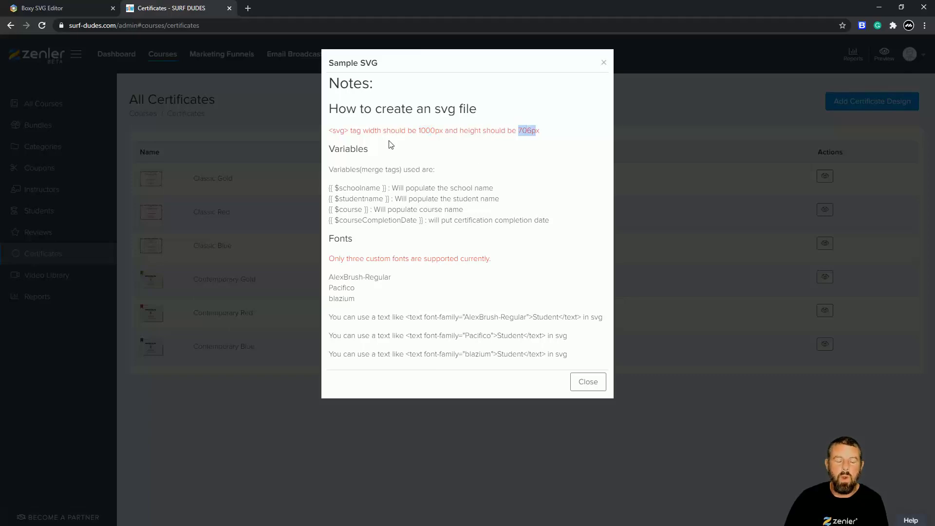
{"action": "left_click_drag", "start_coordinate": [417, 130], "coordinate": [467, 129]}
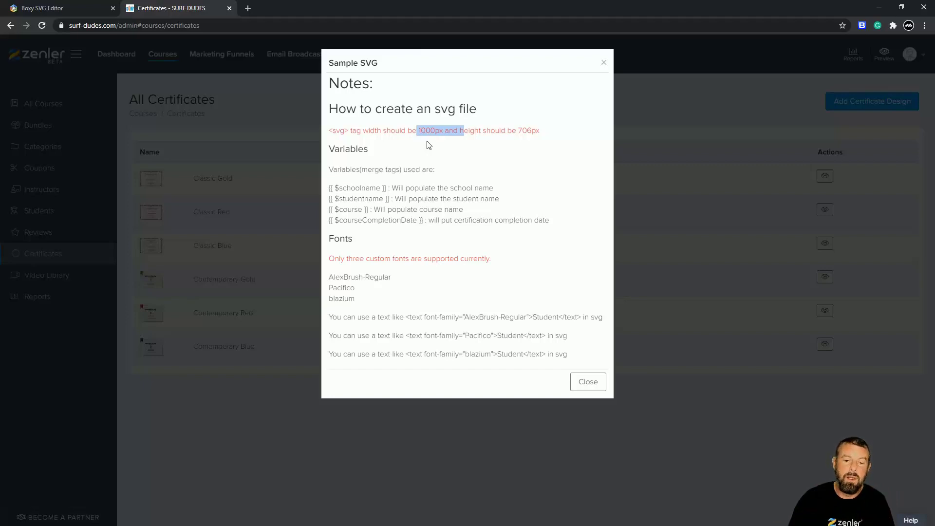
{"action": "left_click", "coordinate": [585, 383]}
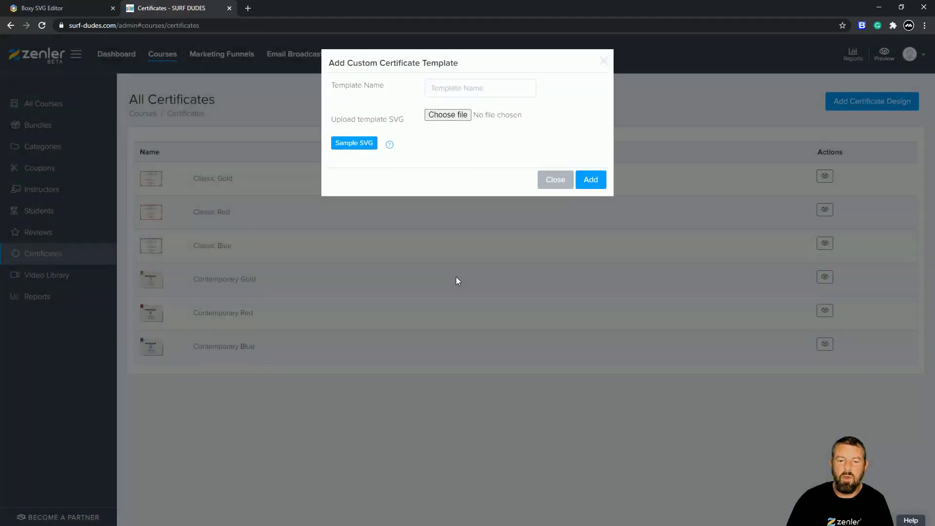
Switch to Boxy SVG, launch its editor, open sample.svg from the Desktop, and close the empty untitled document.
{"action": "left_click", "coordinate": [85, 9]}
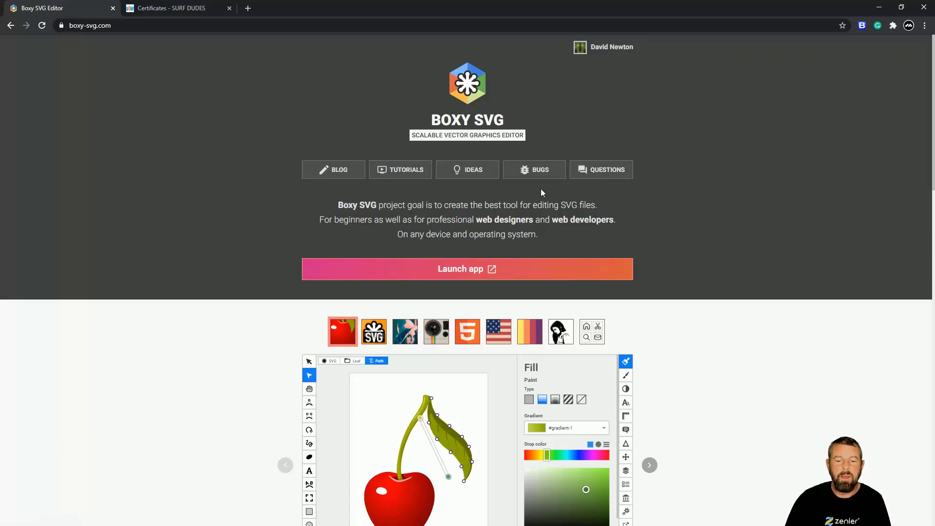
{"action": "left_click", "coordinate": [473, 265]}
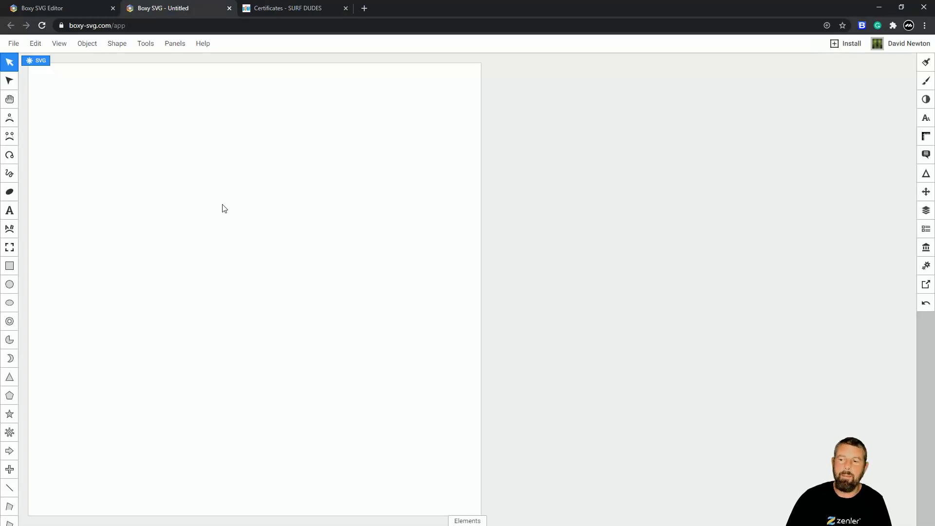
{"action": "left_click", "coordinate": [14, 44]}
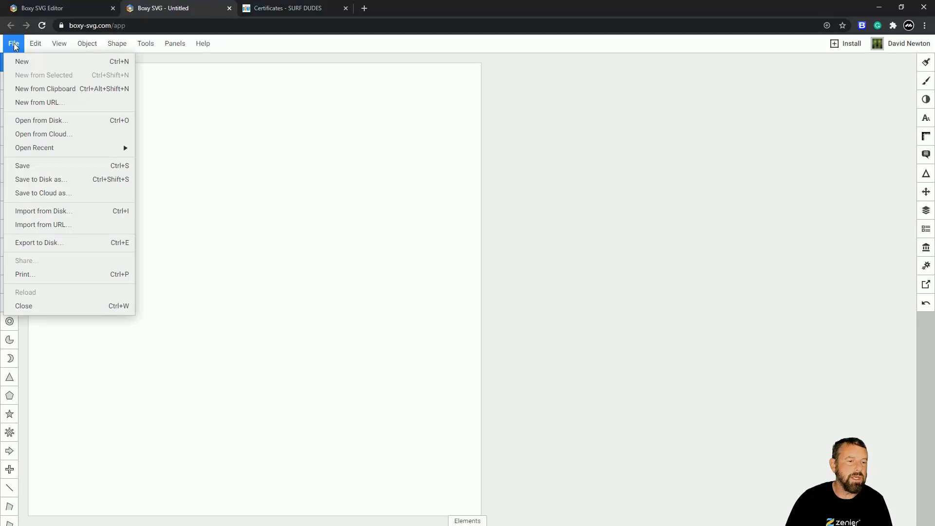
{"action": "left_click", "coordinate": [39, 122]}
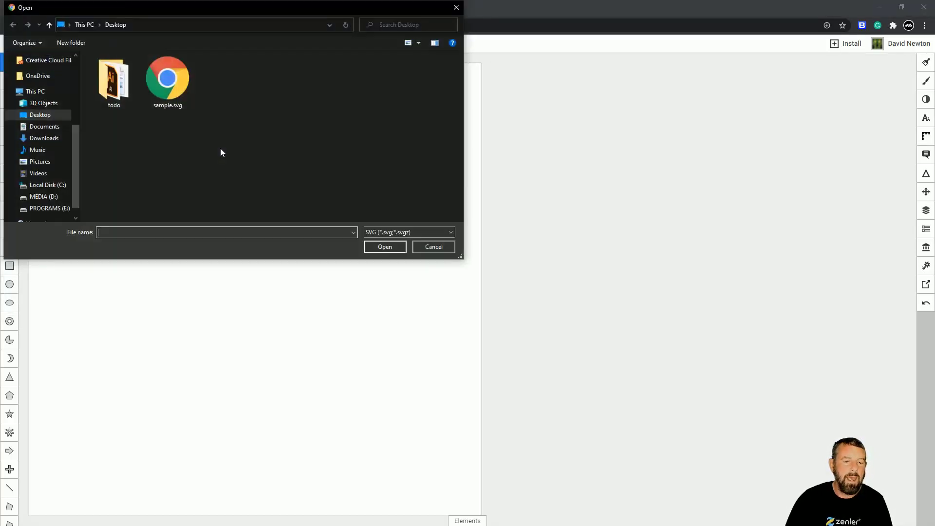
{"action": "left_click", "coordinate": [170, 100]}
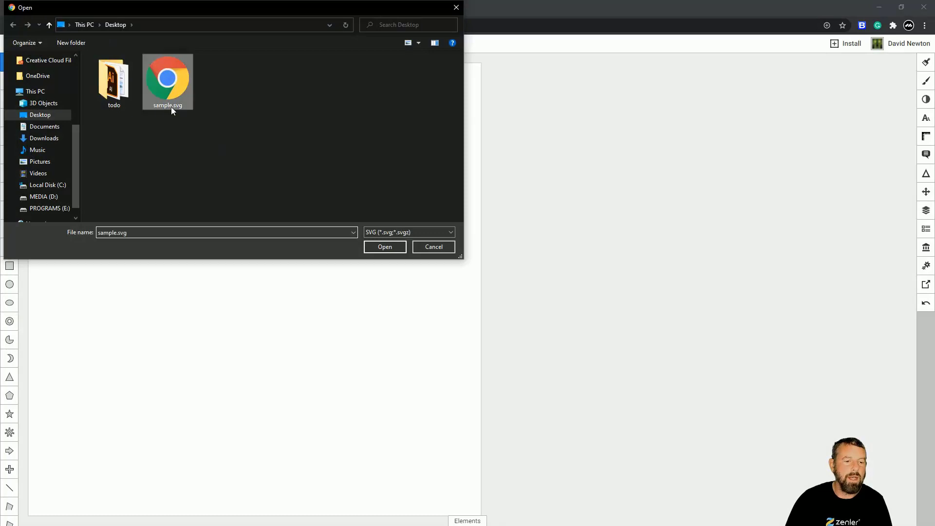
{"action": "left_click", "coordinate": [385, 247]}
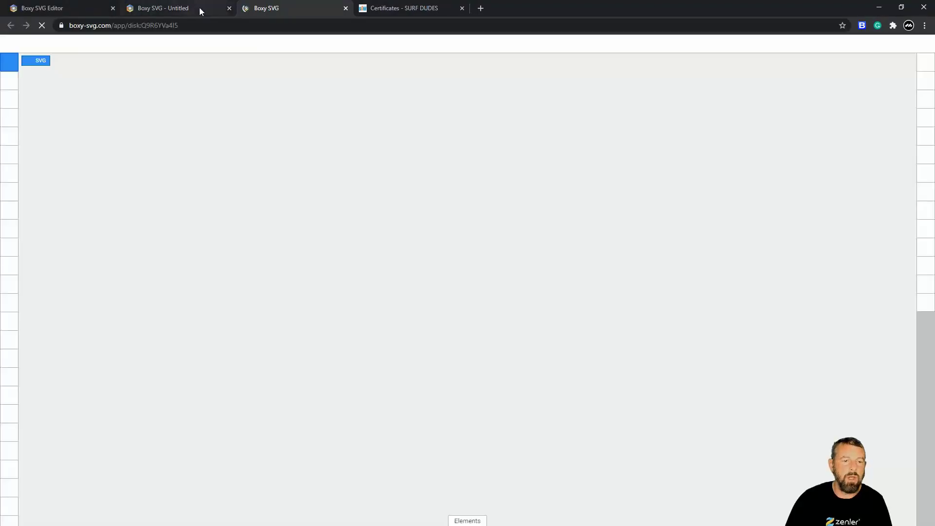
{"action": "left_click", "coordinate": [230, 9]}
{"action": "scroll", "coordinate": [807, 287], "scroll_direction": "down", "scroll_amount": 1}
{"action": "scroll", "coordinate": [804, 280], "scroll_direction": "up", "scroll_amount": 1}
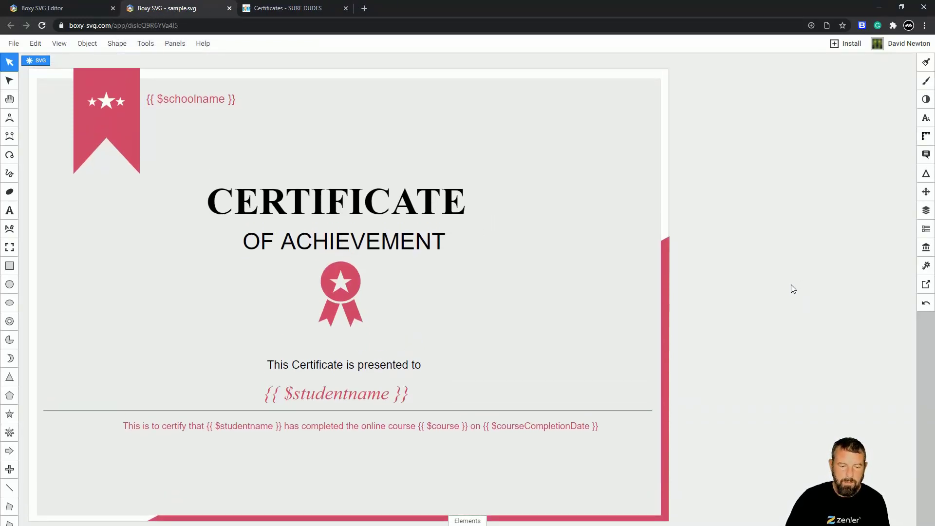
{"action": "key", "text": "ctrl+minus"}
{"action": "key", "text": "ctrl+minus"}
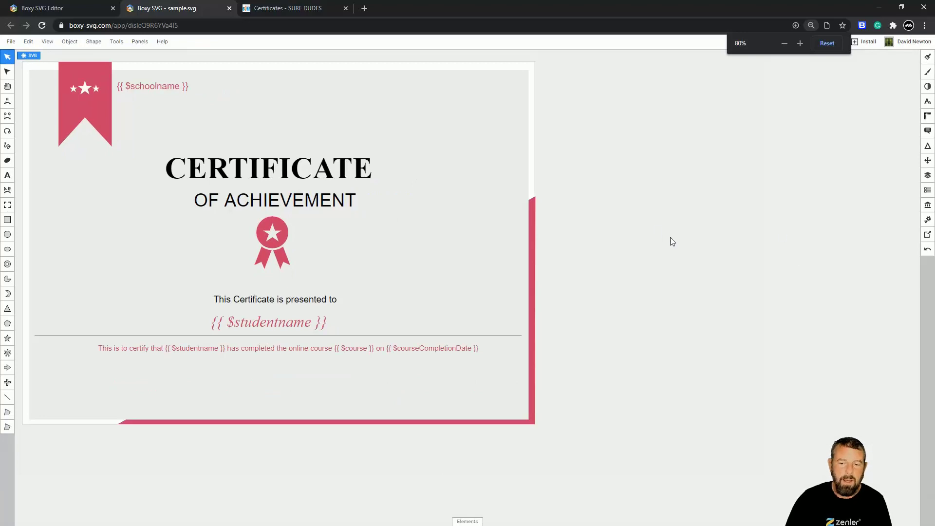
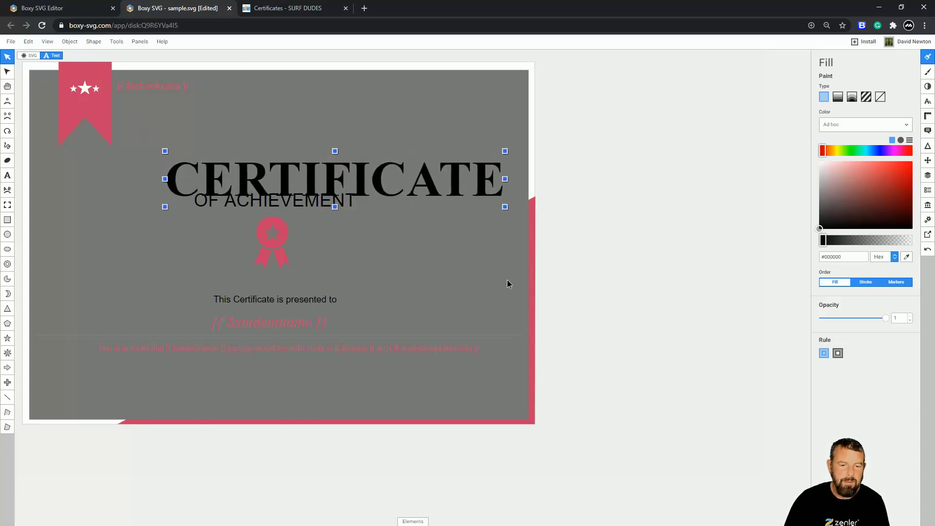
Shrink the CERTIFICATE heading slightly and move it up and left, and move OF ACHIEVEMENT up to sit just beneath it.
{"action": "left_click_drag", "start_coordinate": [409, 185], "coordinate": [376, 149]}
{"action": "left_click", "coordinate": [346, 185]}
{"action": "left_click_drag", "start_coordinate": [346, 185], "coordinate": [346, 179]}
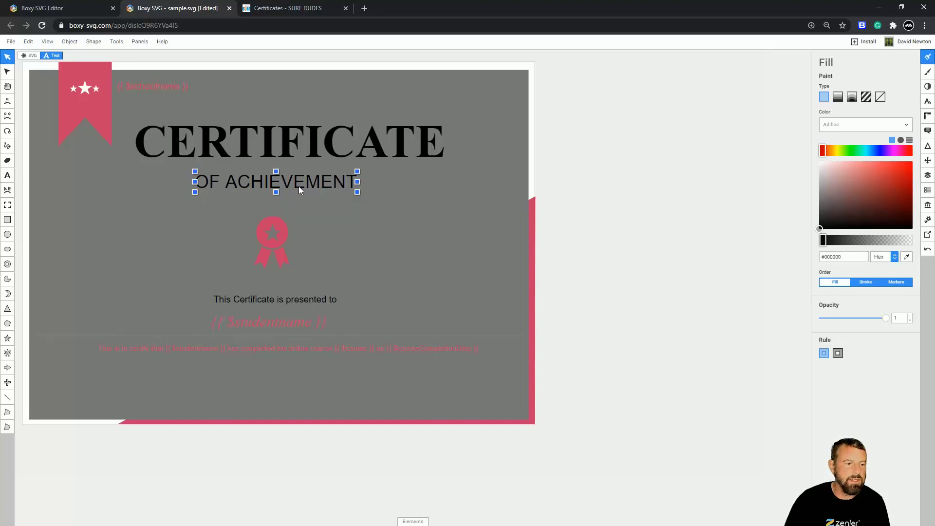
Try replacing the final T of the OF ACHIEVEMENT text with "ss", and undo the text edit.
{"action": "left_click", "coordinate": [7, 175]}
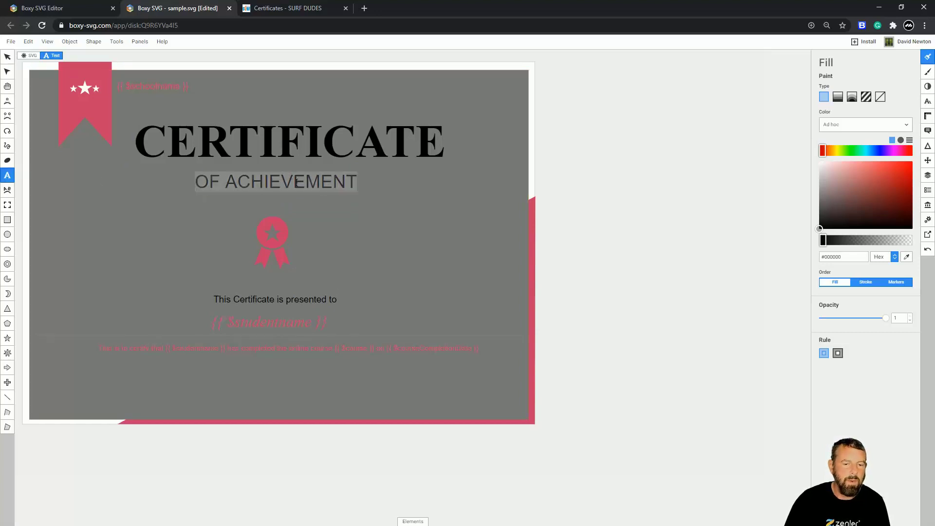
{"action": "left_click_drag", "start_coordinate": [354, 180], "coordinate": [346, 180]}
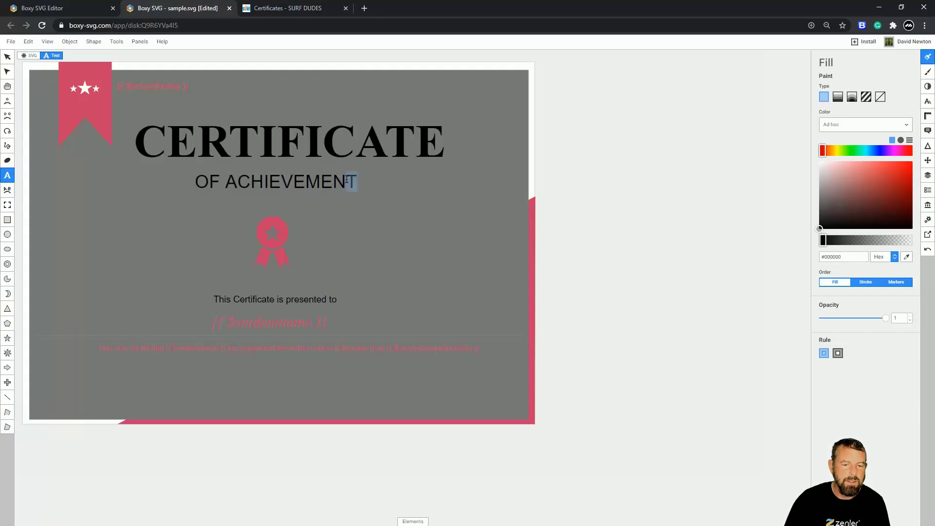
{"action": "type", "text": "Ss"}
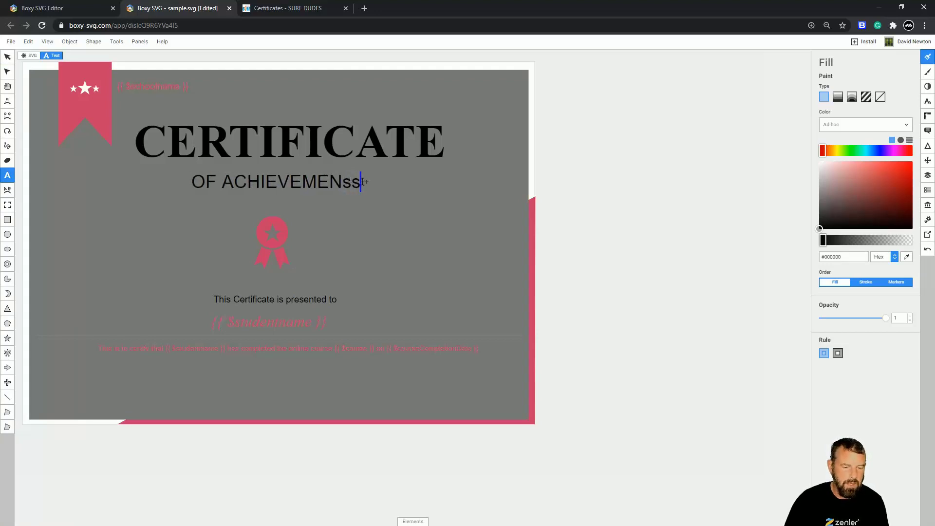
{"action": "key", "text": "ctrl+z"}
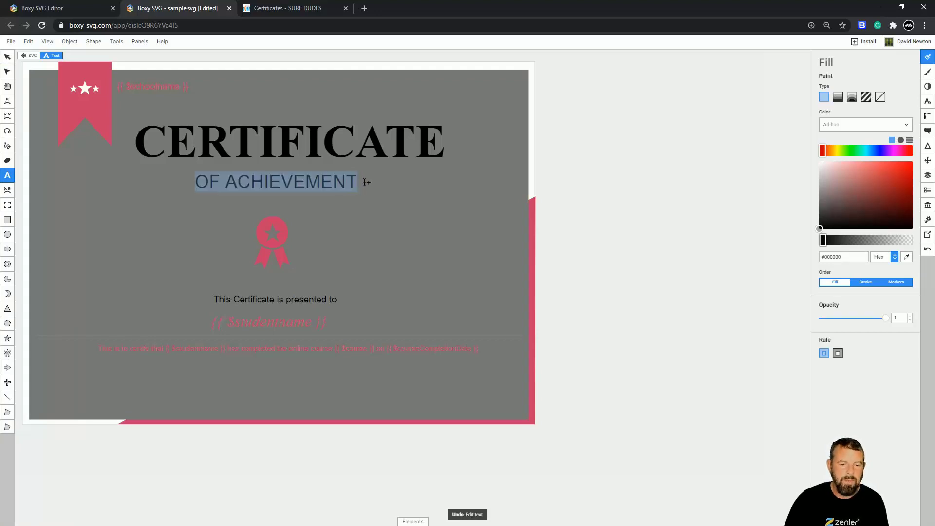
Recolour all six certificate texts white, from the school name and headings down to the student name and completion sentence.
{"action": "left_click", "coordinate": [7, 57]}
{"action": "left_click", "coordinate": [685, 228]}
{"action": "left_click", "coordinate": [261, 321]}
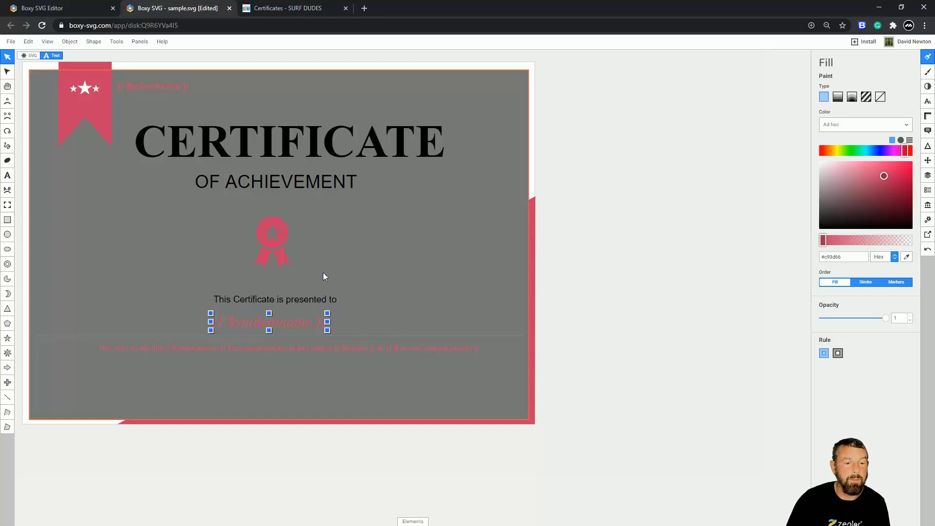
{"action": "left_click", "coordinate": [149, 89]}
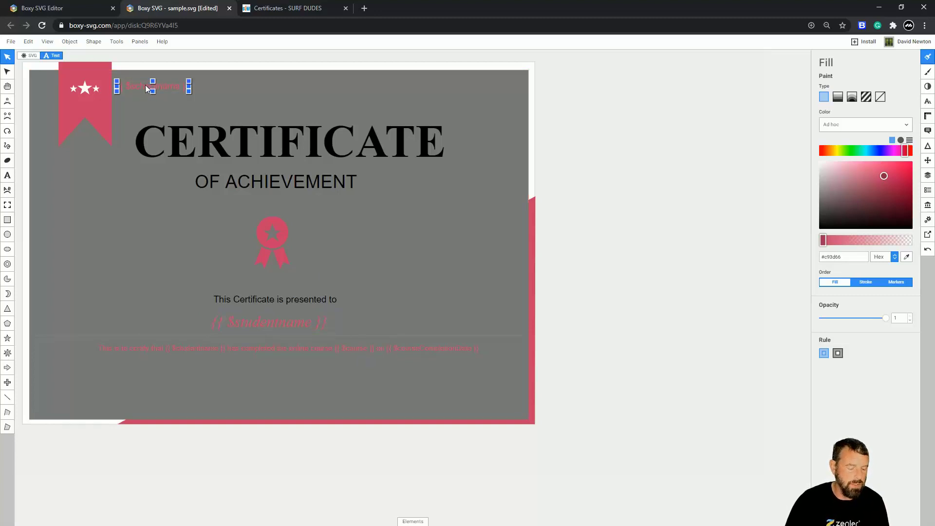
{"action": "left_click", "coordinate": [581, 147]}
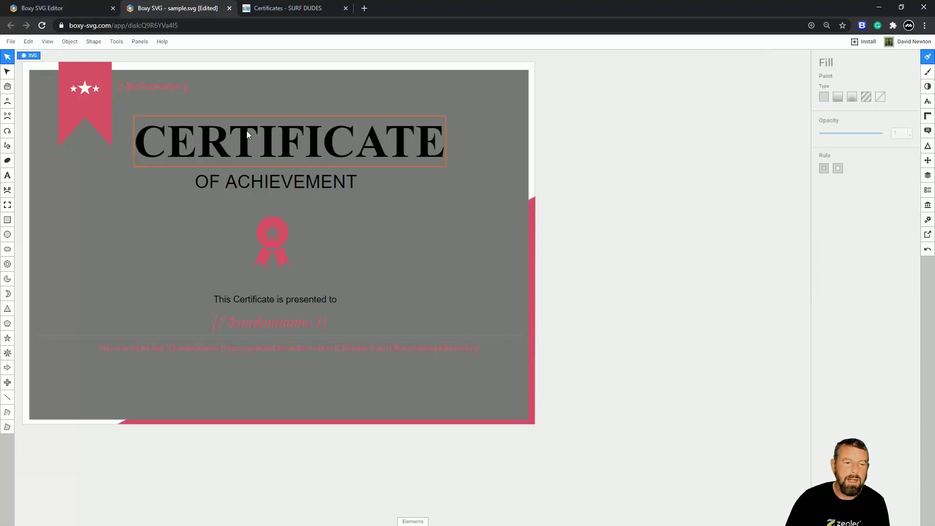
{"action": "left_click", "coordinate": [146, 87]}
{"action": "left_click", "coordinate": [205, 138], "text": "shift"}
{"action": "left_click", "coordinate": [215, 185], "text": "shift"}
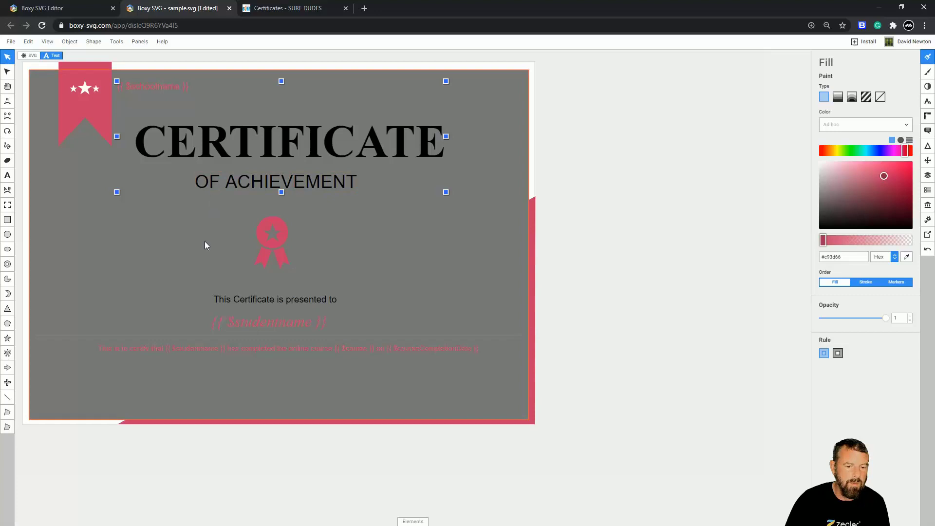
{"action": "left_click", "coordinate": [230, 300], "text": "shift"}
{"action": "left_click", "coordinate": [247, 324], "text": "shift"}
{"action": "left_click", "coordinate": [239, 349], "text": "shift"}
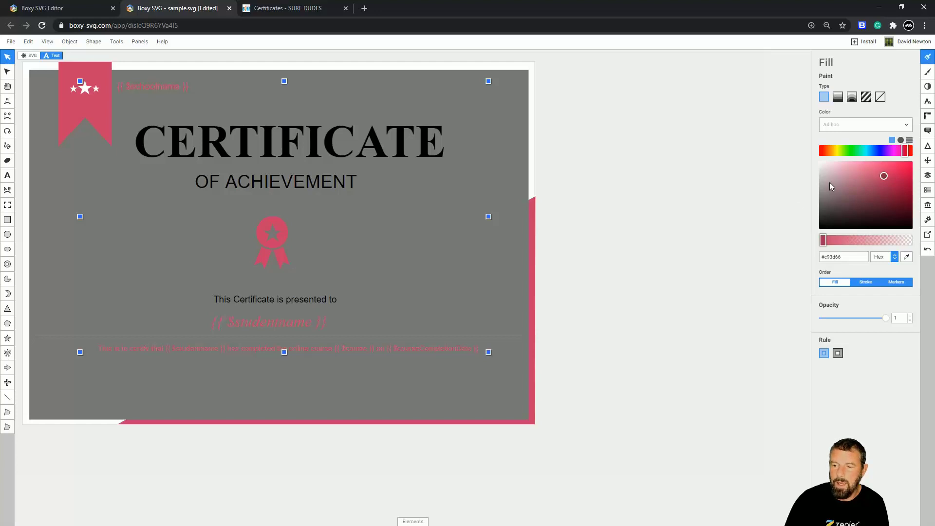
{"action": "left_click", "coordinate": [820, 162]}
{"action": "left_click", "coordinate": [667, 240]}
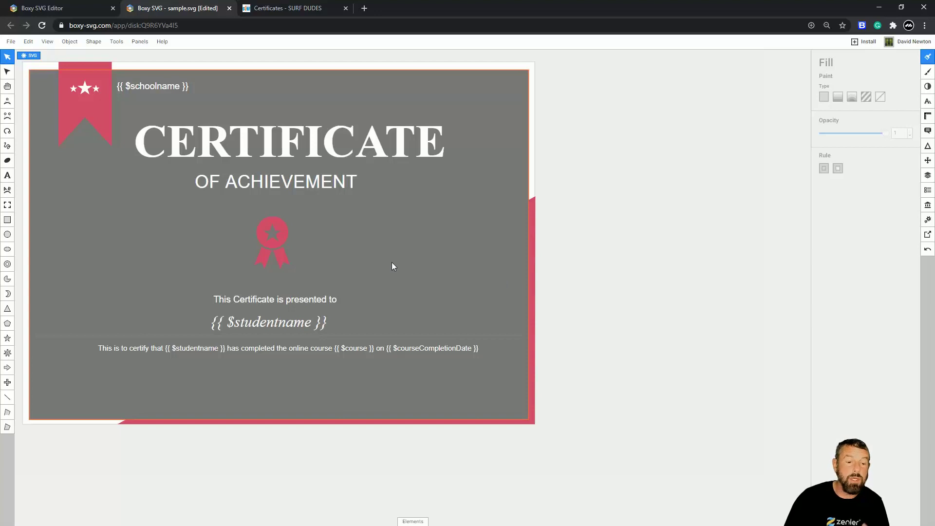
Change the fill of the certificate's large grey background rectangle to black.
{"action": "left_click", "coordinate": [425, 244]}
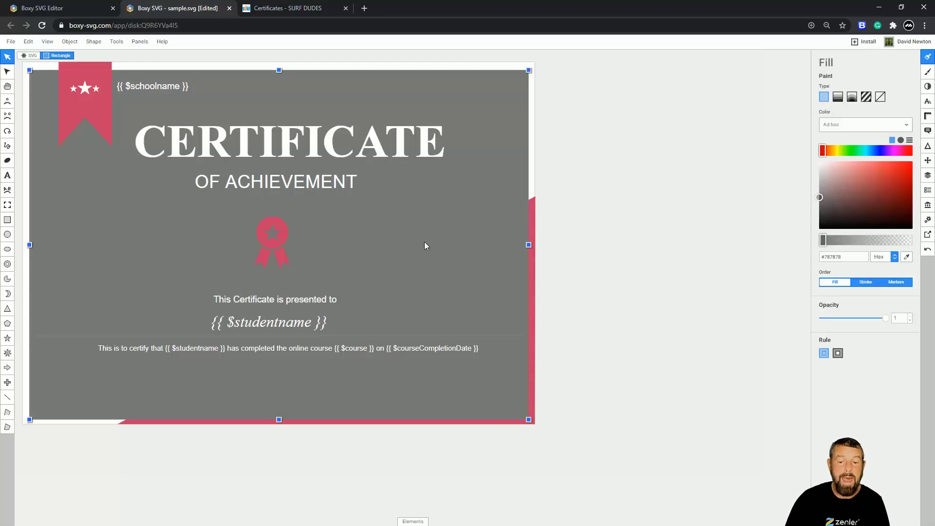
{"action": "left_click_drag", "start_coordinate": [834, 203], "coordinate": [719, 247]}
{"action": "left_click", "coordinate": [550, 213]}
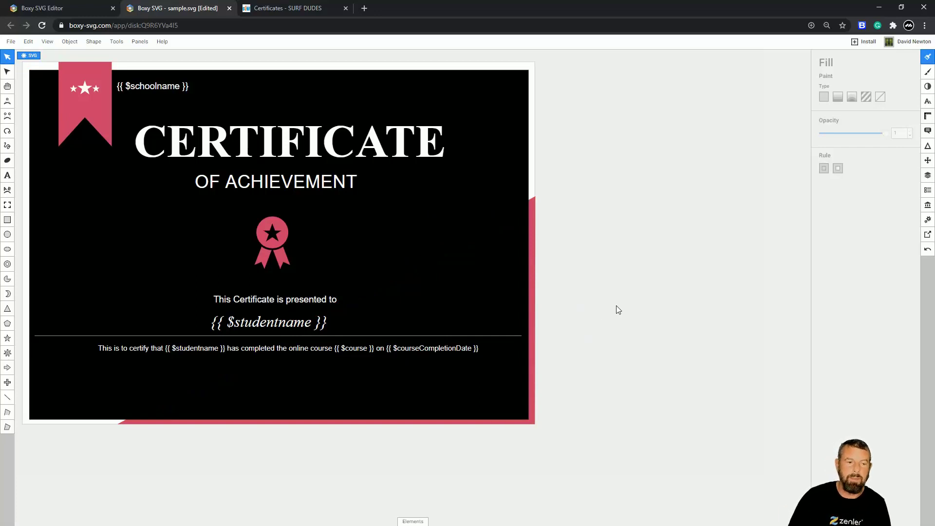
{"action": "left_click", "coordinate": [100, 105]}
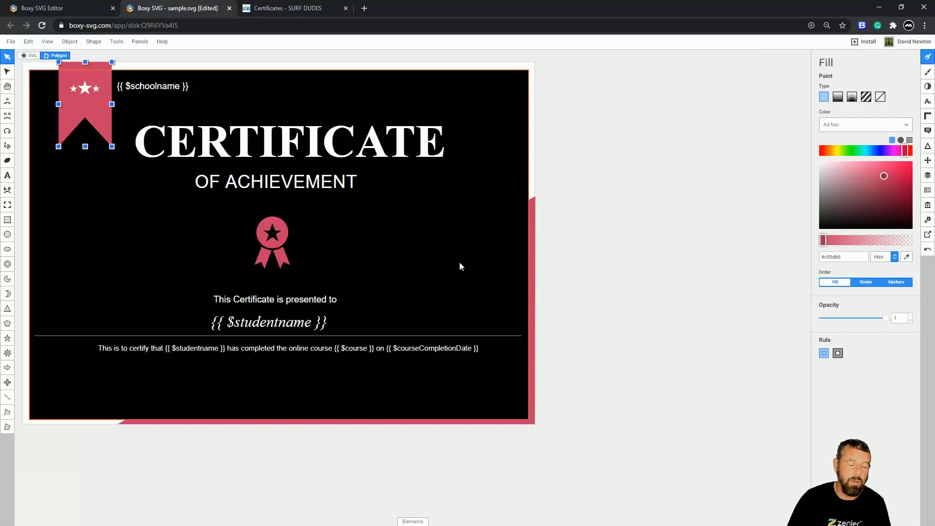
{"action": "left_click", "coordinate": [650, 214]}
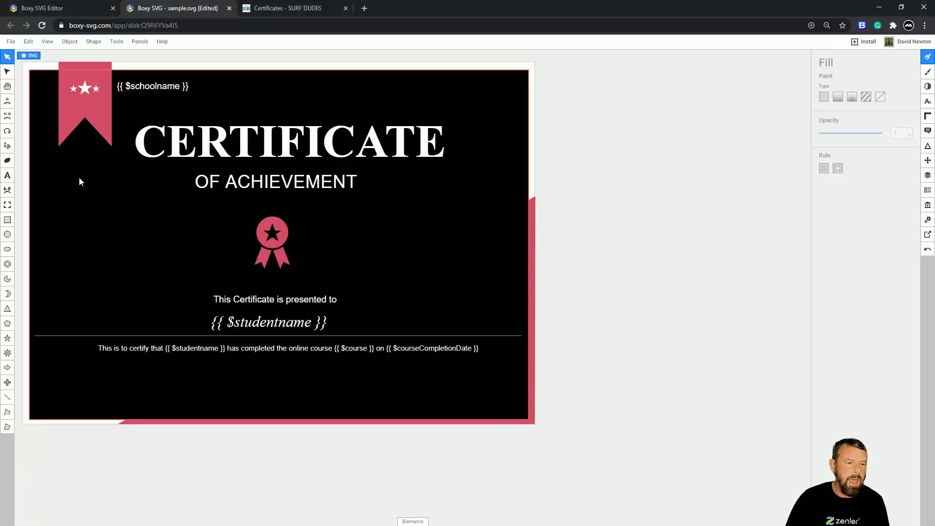
Import the surfing photo IMG_0579.JPG from the Desktop into the certificate.
{"action": "left_click", "coordinate": [10, 42]}
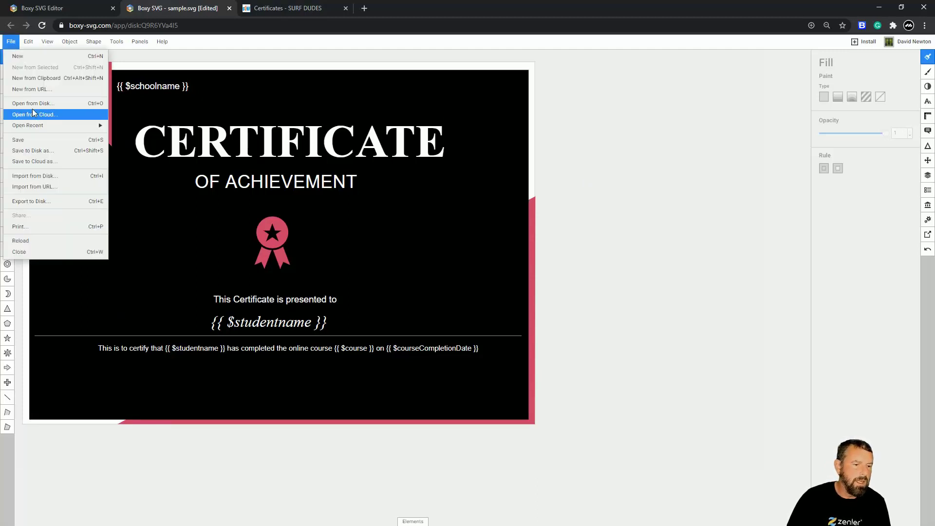
{"action": "left_click", "coordinate": [21, 175]}
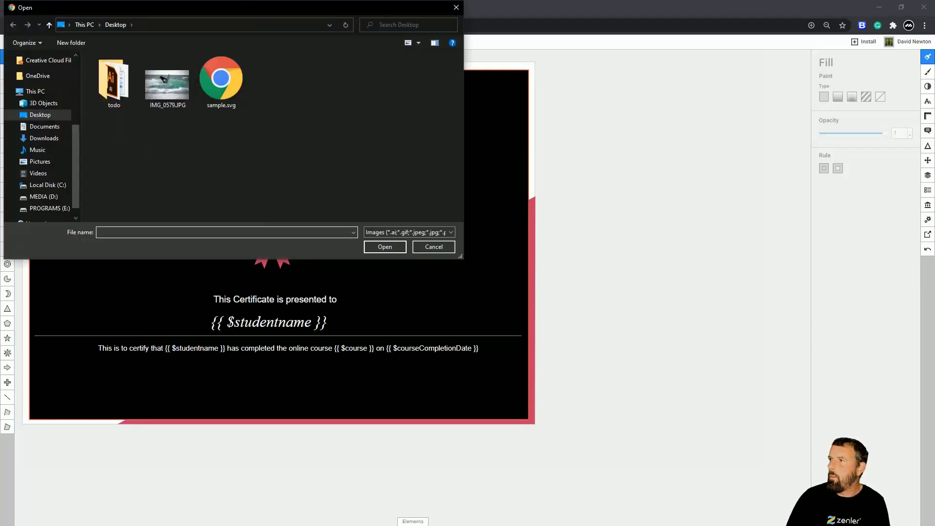
{"action": "left_click", "coordinate": [639, 125]}
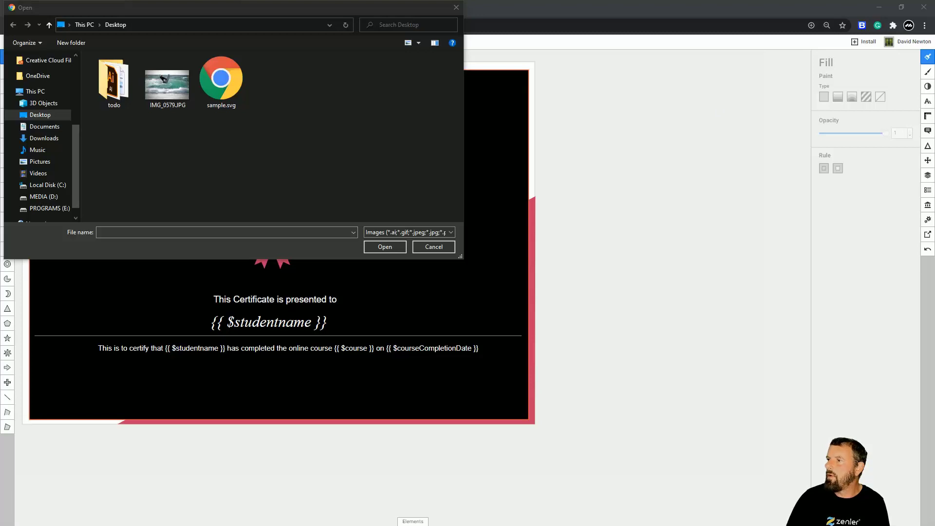
{"action": "left_click", "coordinate": [162, 105]}
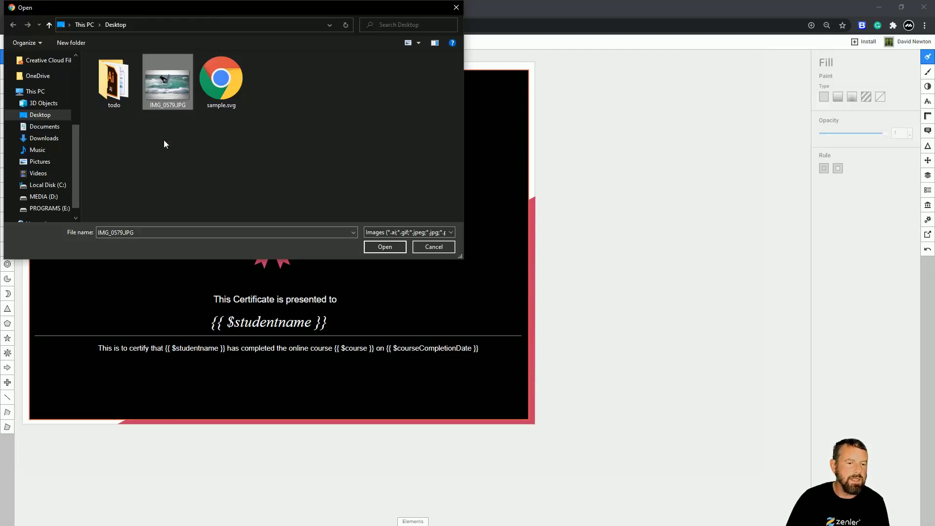
{"action": "left_click", "coordinate": [384, 249]}
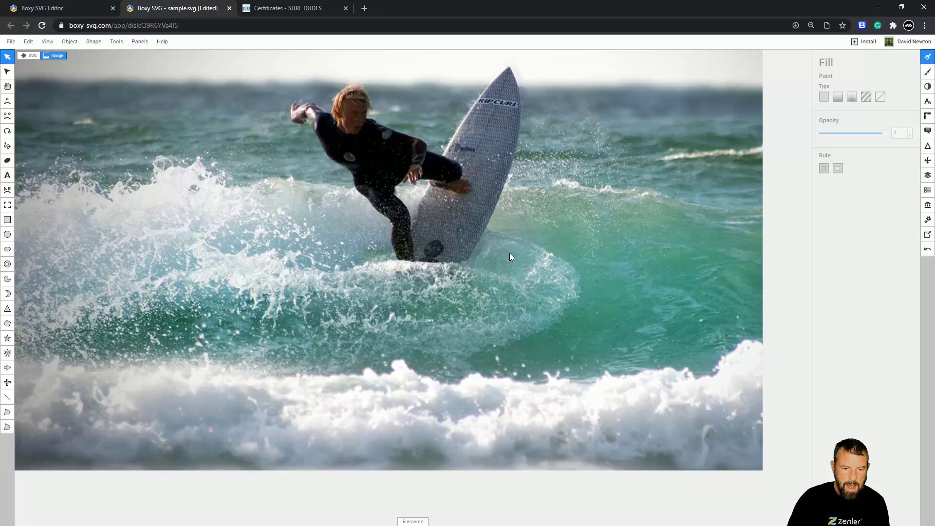
Move the oversized surfing photo up and to the left over the certificate.
{"action": "key", "text": "ctrl+minus"}
{"action": "key", "text": "ctrl+minus"}
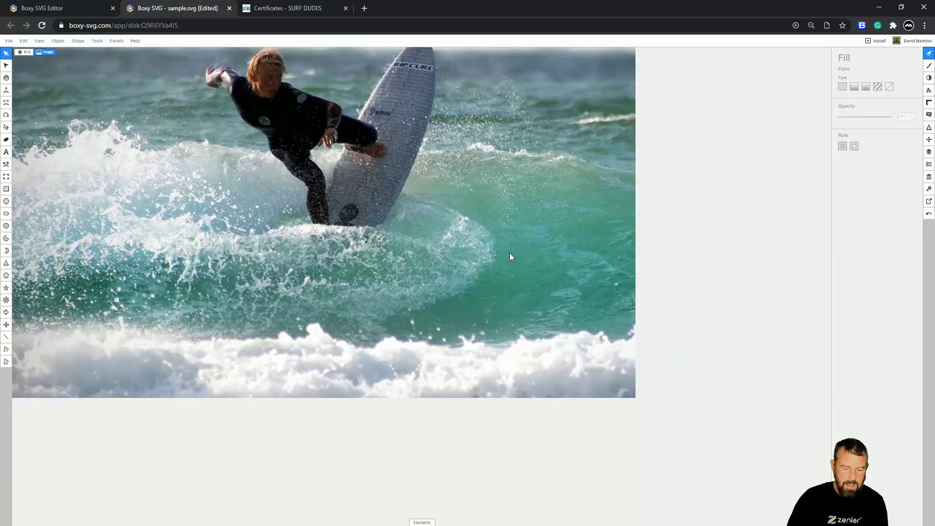
{"action": "key", "text": "ctrl+0"}
{"action": "key", "text": "minus"}
{"action": "key", "text": "minus"}
{"action": "key", "text": "minus"}
{"action": "key", "text": "minus"}
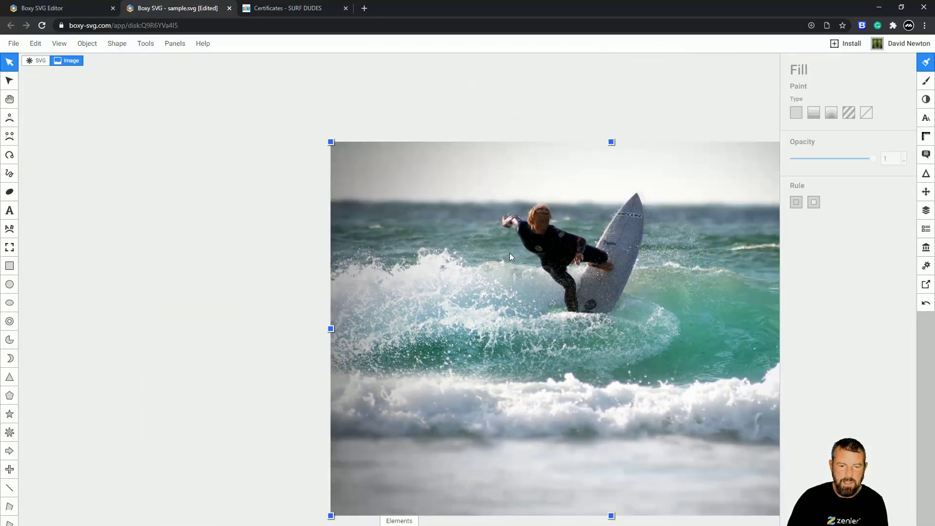
{"action": "key", "text": "minus"}
{"action": "left_click_drag", "start_coordinate": [308, 211], "coordinate": [83, 156]}
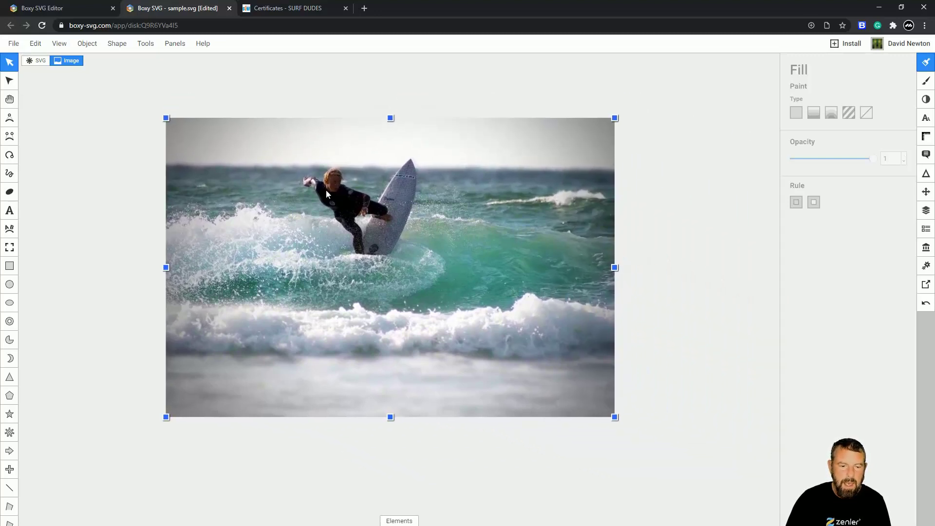
{"action": "left_click_drag", "start_coordinate": [299, 187], "coordinate": [270, 189]}
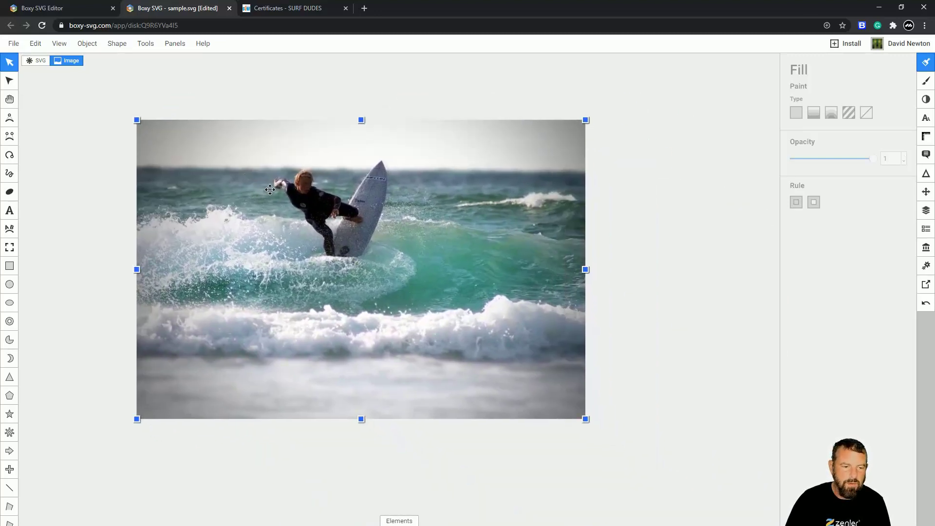
Scale the surfing photo down proportionally and position it inside the black background, nearly filling its width.
{"action": "left_click_drag", "start_coordinate": [585, 418], "coordinate": [344, 279]}
{"action": "left_click_drag", "start_coordinate": [306, 228], "coordinate": [349, 275]}
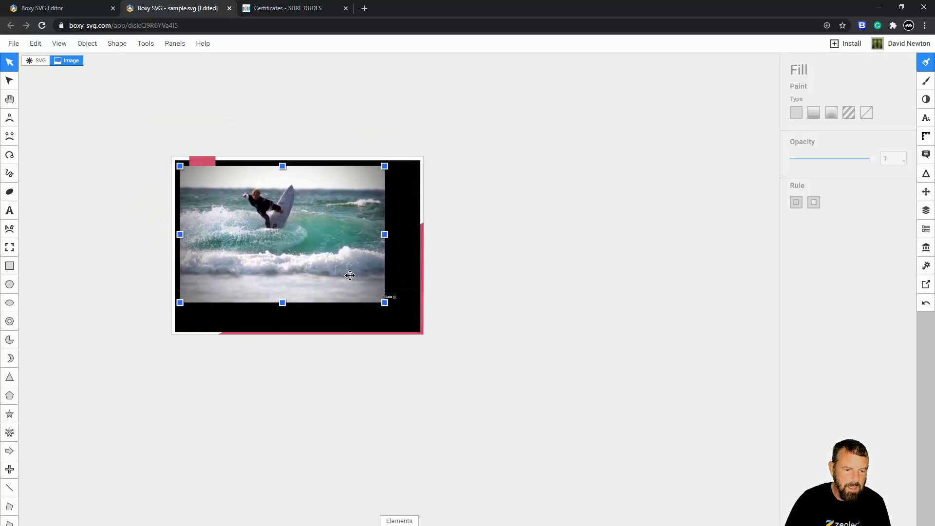
{"action": "left_click_drag", "start_coordinate": [385, 303], "coordinate": [414, 336]}
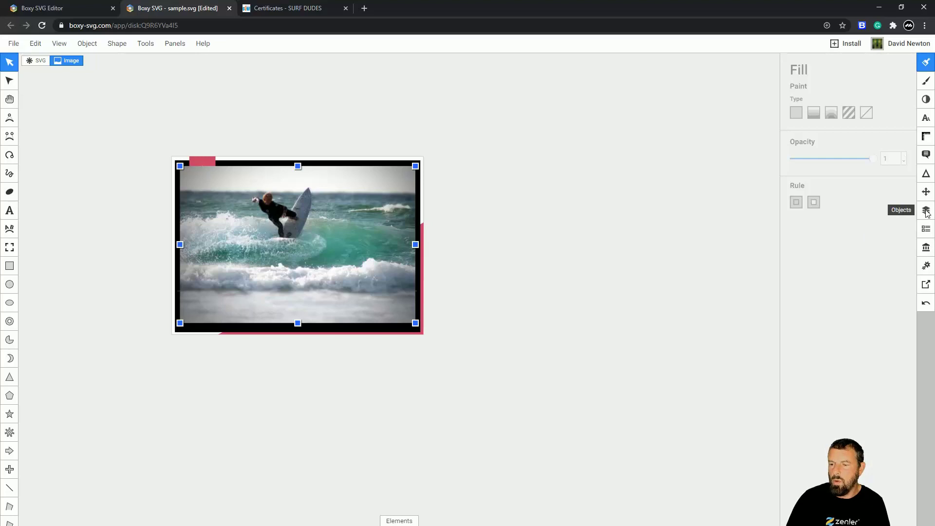
Move the surfing photo in the object order to directly behind the background rectangle, just after the first polygon.
{"action": "left_click", "coordinate": [924, 249]}
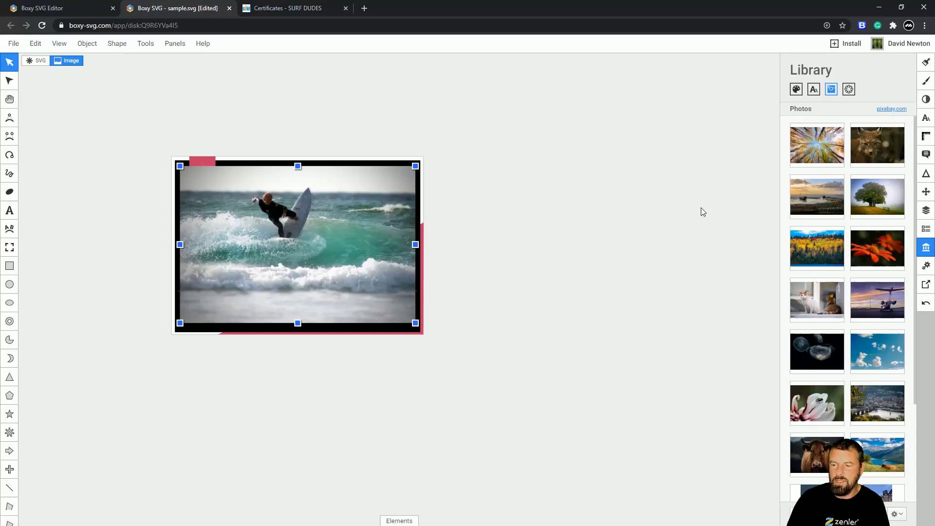
{"action": "left_click", "coordinate": [924, 213]}
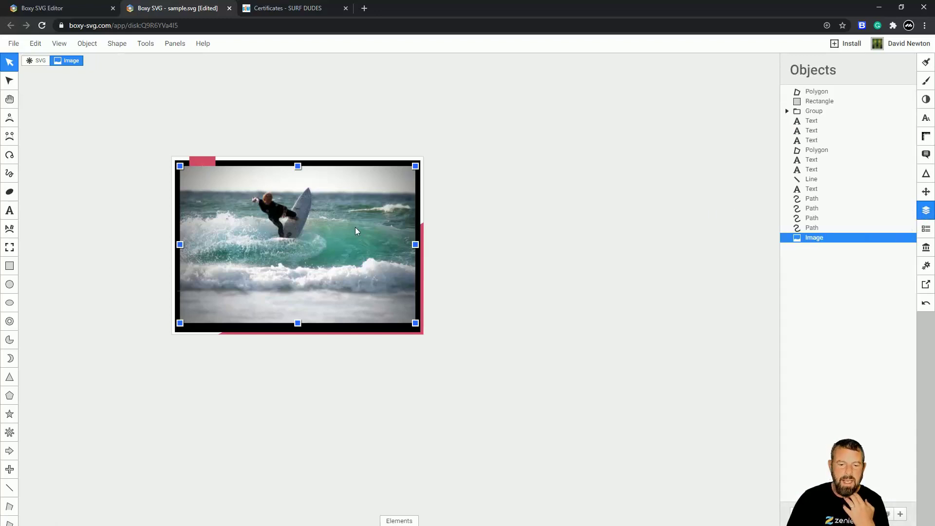
{"action": "left_click", "coordinate": [433, 286]}
{"action": "left_click", "coordinate": [405, 333]}
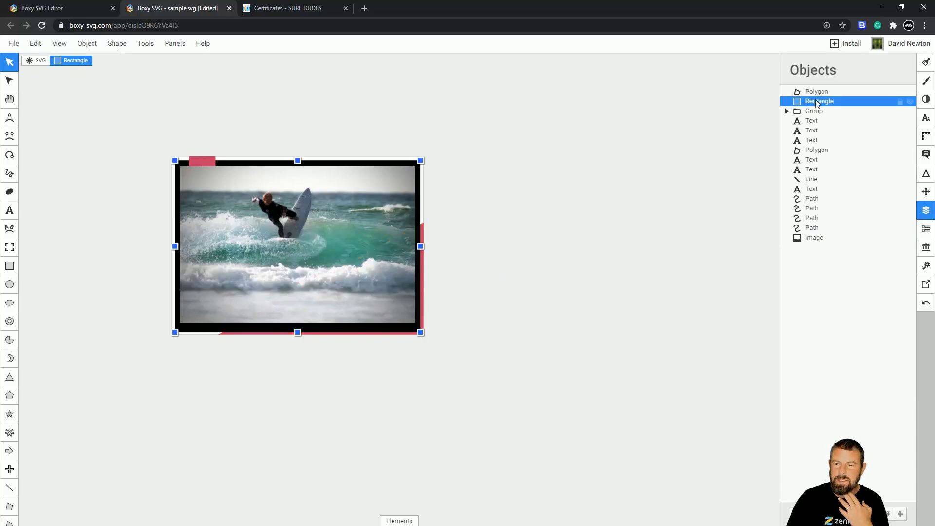
{"action": "left_click", "coordinate": [336, 282]}
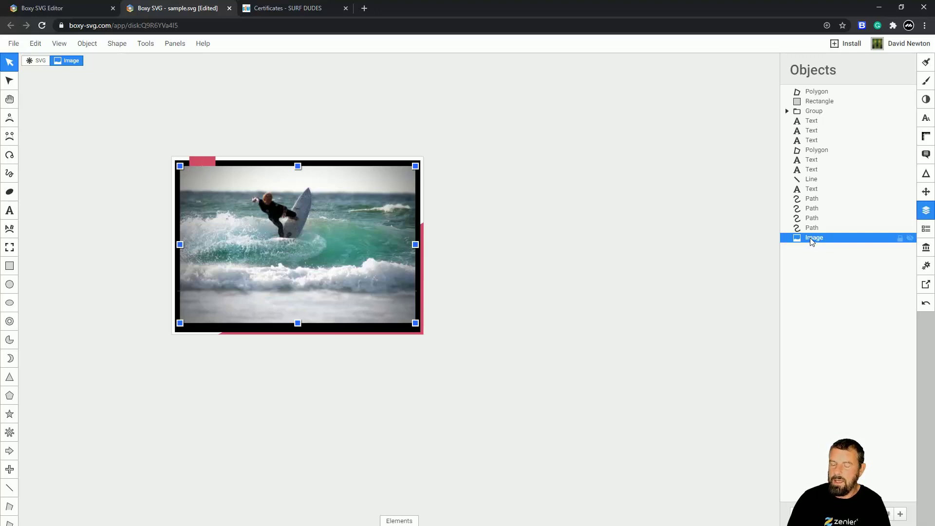
{"action": "left_click_drag", "start_coordinate": [812, 241], "coordinate": [810, 98]}
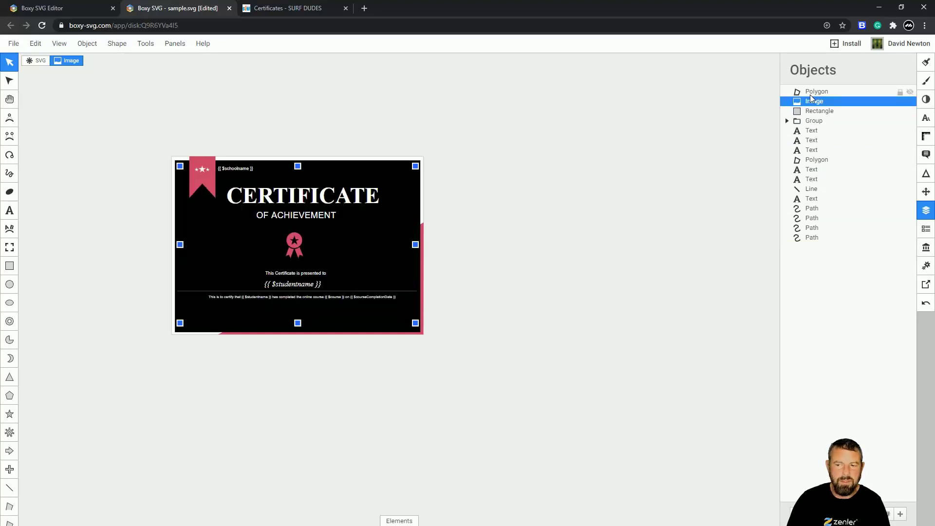
Set the black background rectangle's opacity to 0.6 so the surfing photo shows through.
{"action": "left_click", "coordinate": [809, 113]}
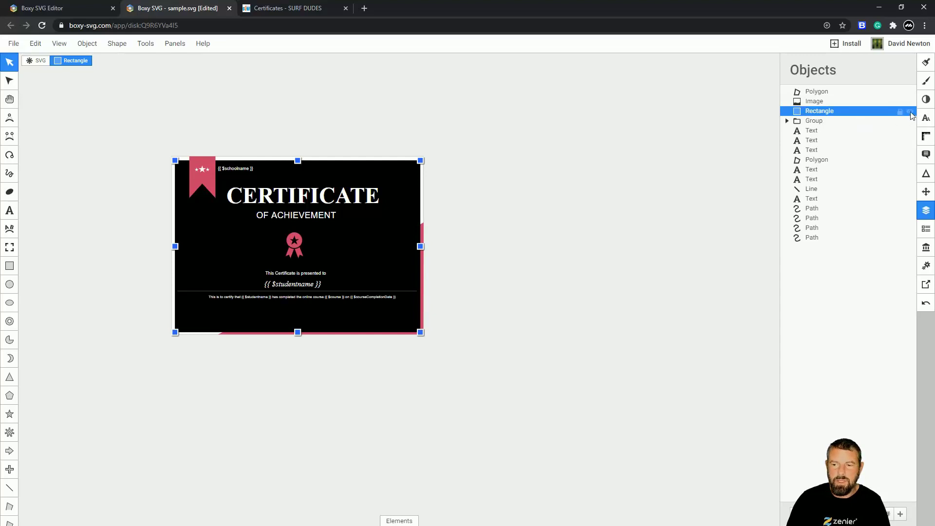
{"action": "left_click", "coordinate": [910, 112]}
{"action": "left_click", "coordinate": [910, 112]}
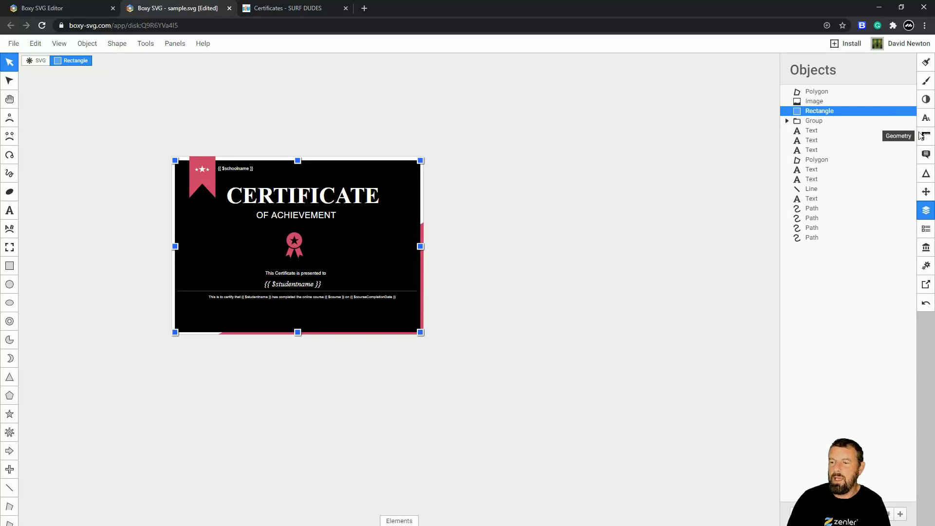
{"action": "left_click", "coordinate": [927, 101]}
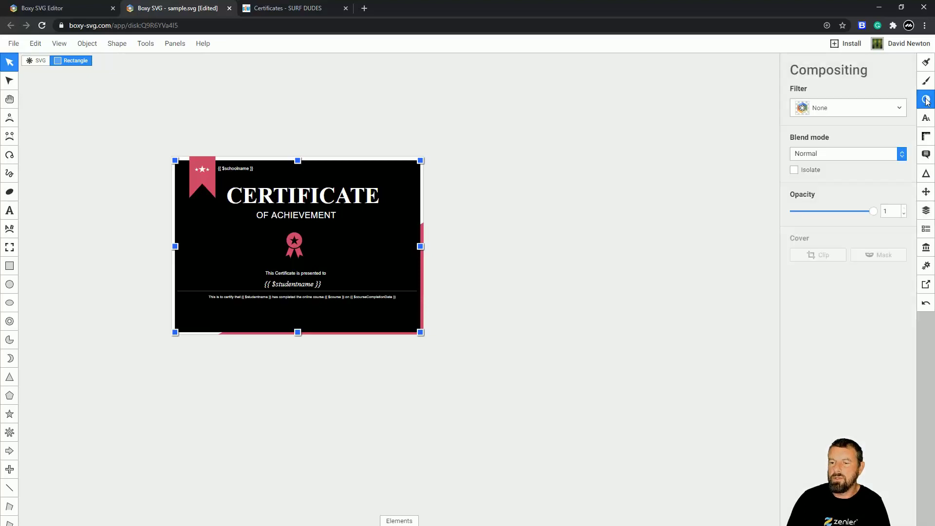
{"action": "left_click", "coordinate": [388, 215]}
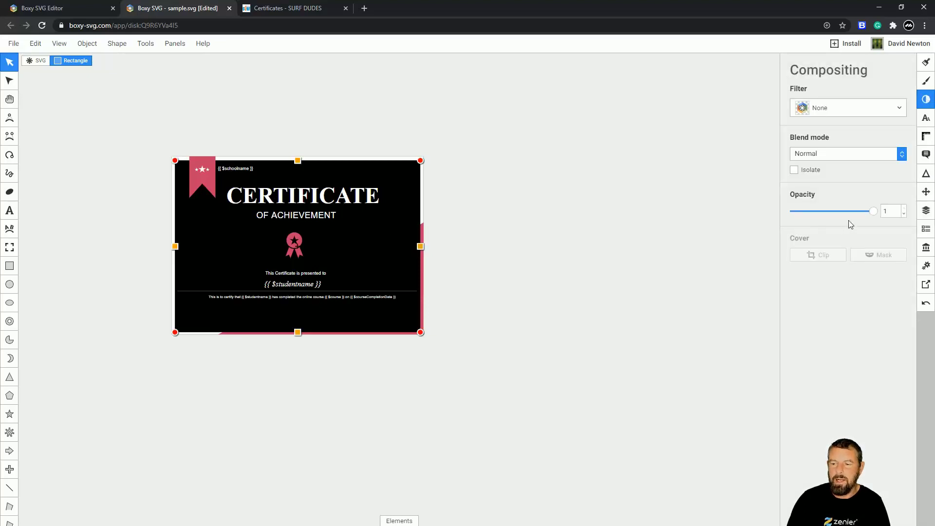
{"action": "left_click_drag", "start_coordinate": [873, 211], "coordinate": [842, 213]}
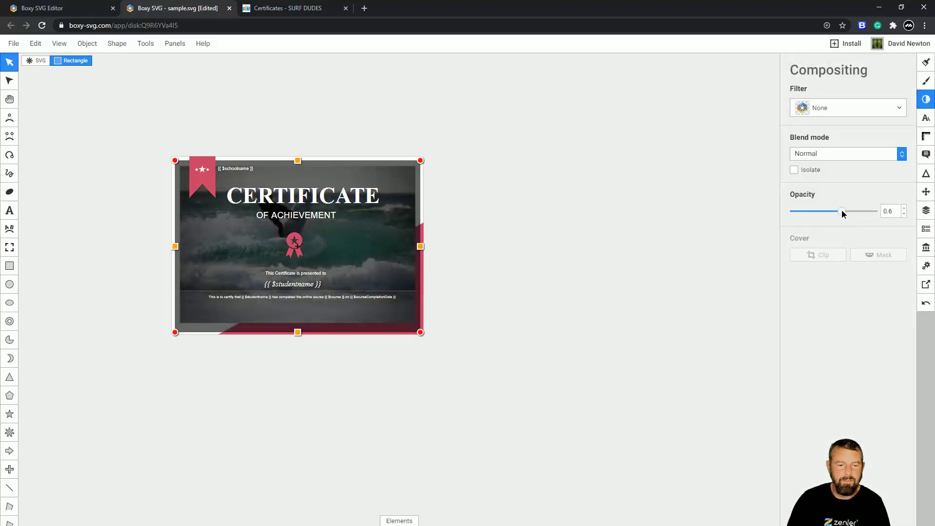
{"action": "left_click", "coordinate": [538, 296]}
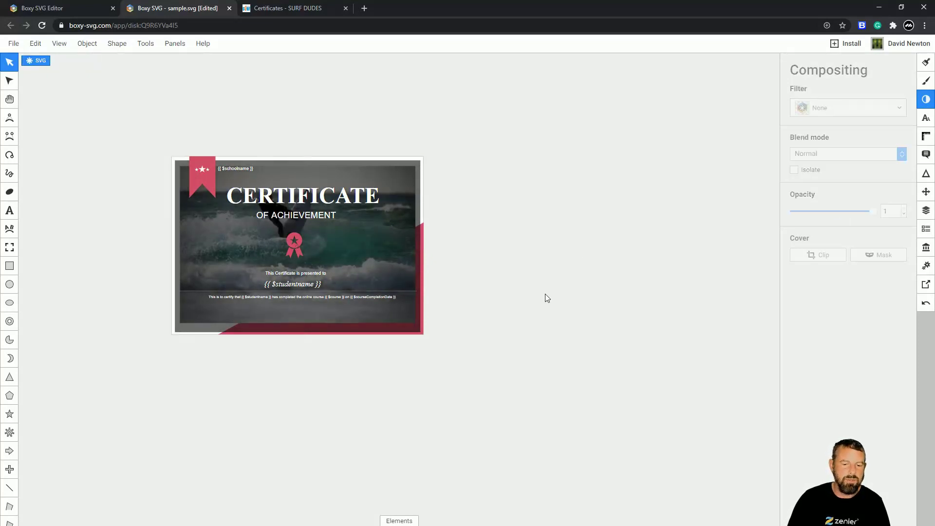
Change the fill of the pink corner polygon behind the photo to bright blue, #00c7ef.
{"action": "left_click", "coordinate": [422, 236]}
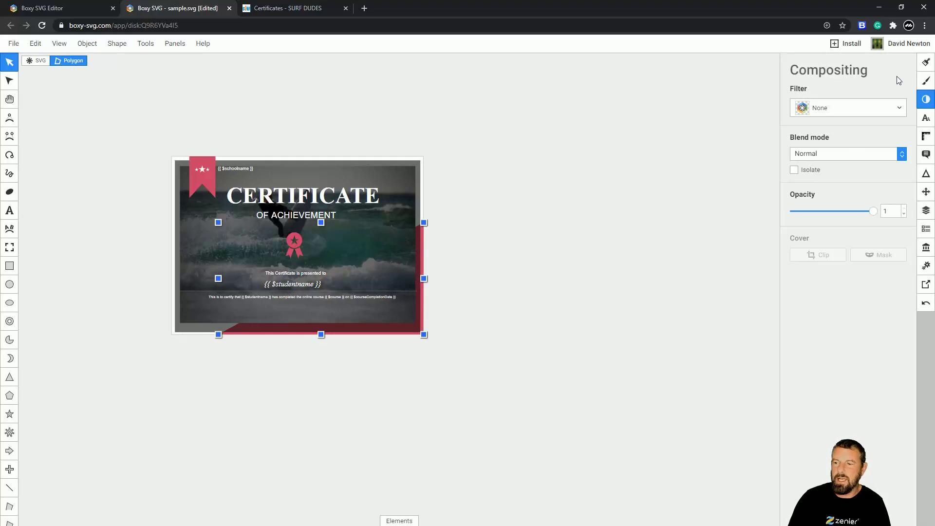
{"action": "left_click", "coordinate": [925, 61]}
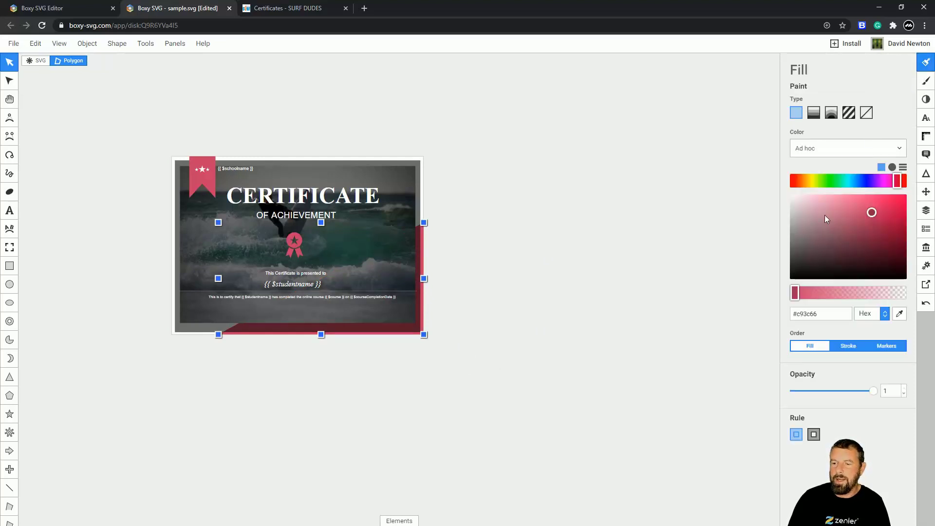
{"action": "left_click", "coordinate": [851, 181]}
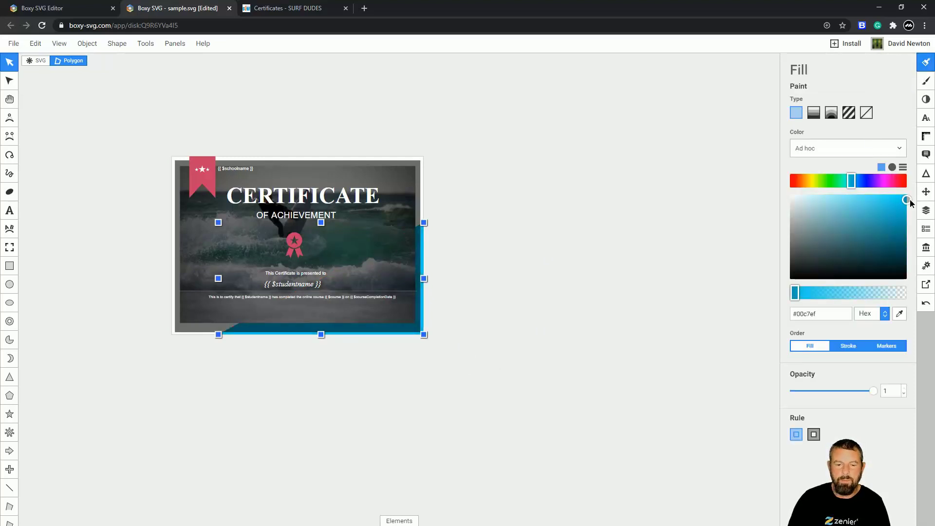
{"action": "left_click", "coordinate": [581, 254]}
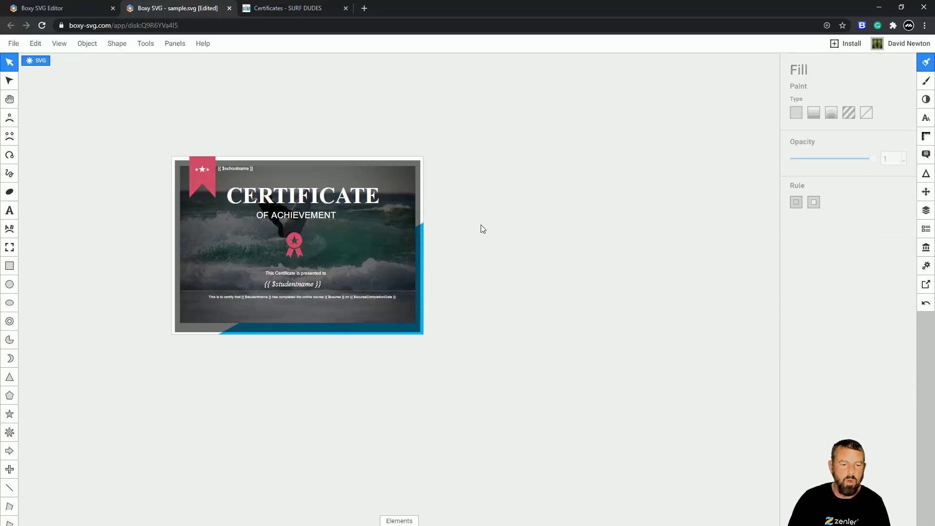
{"action": "left_click", "coordinate": [421, 333]}
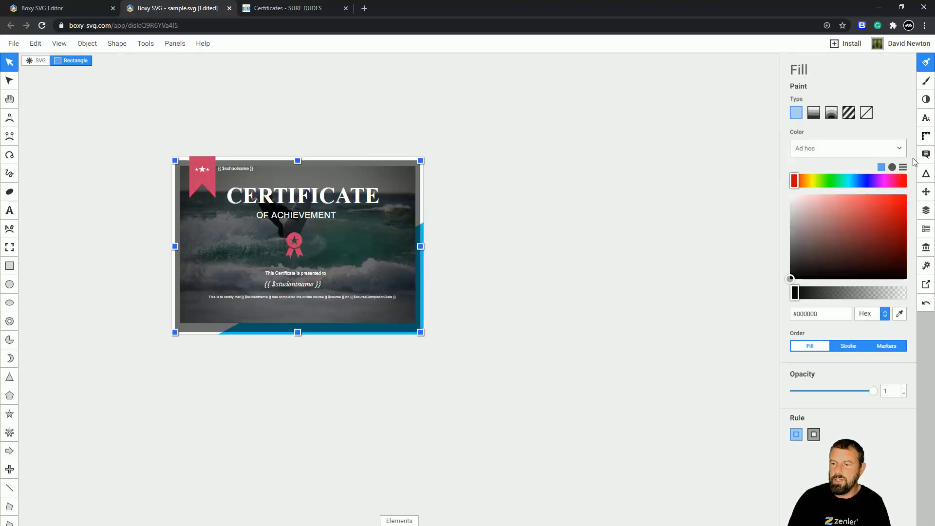
{"action": "left_click", "coordinate": [926, 210]}
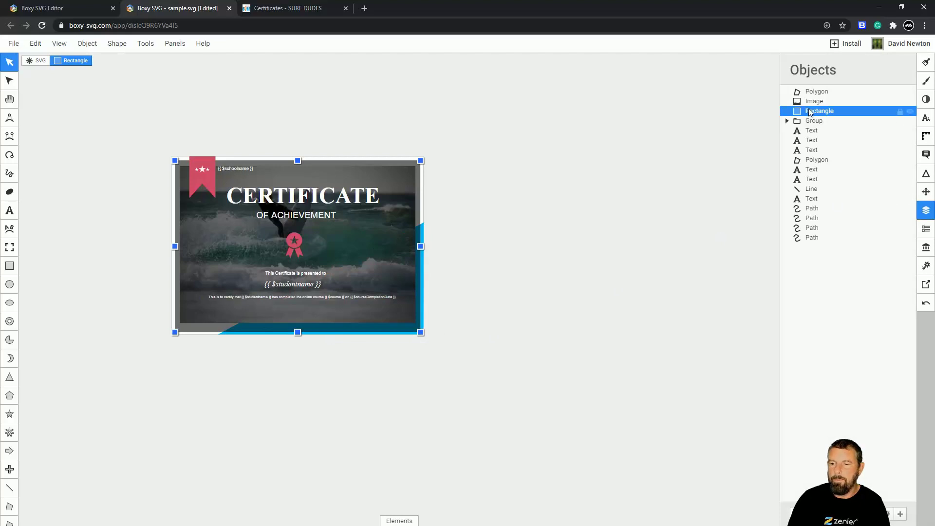
{"action": "left_click", "coordinate": [507, 320]}
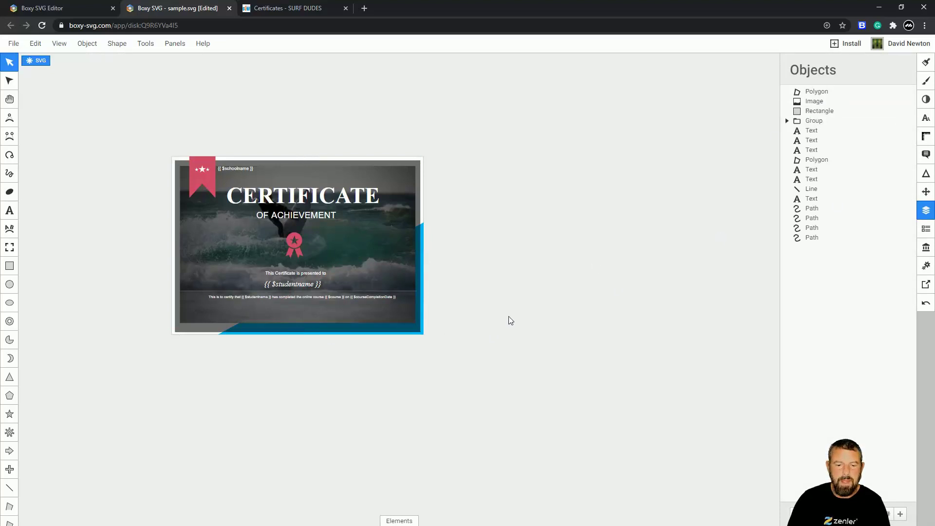
{"action": "left_click", "coordinate": [420, 333]}
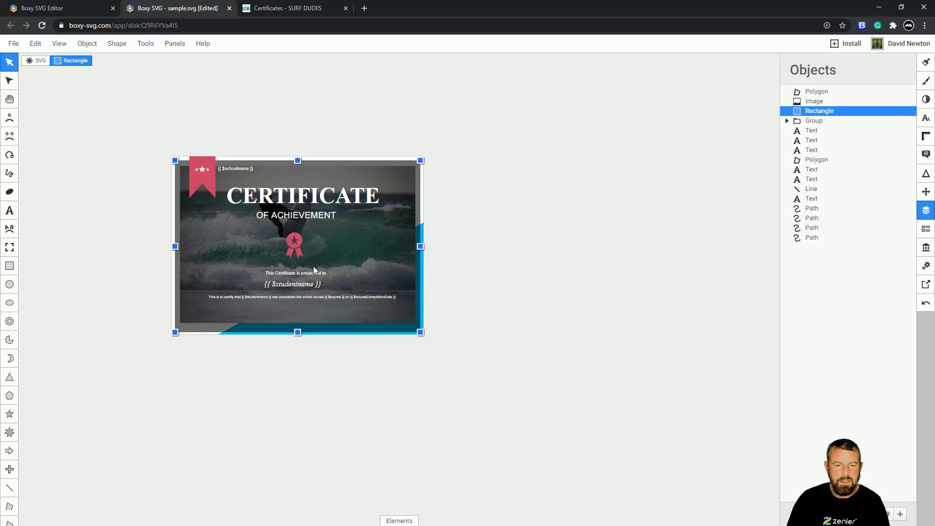
{"action": "left_click_drag", "start_coordinate": [366, 246], "coordinate": [304, 230]}
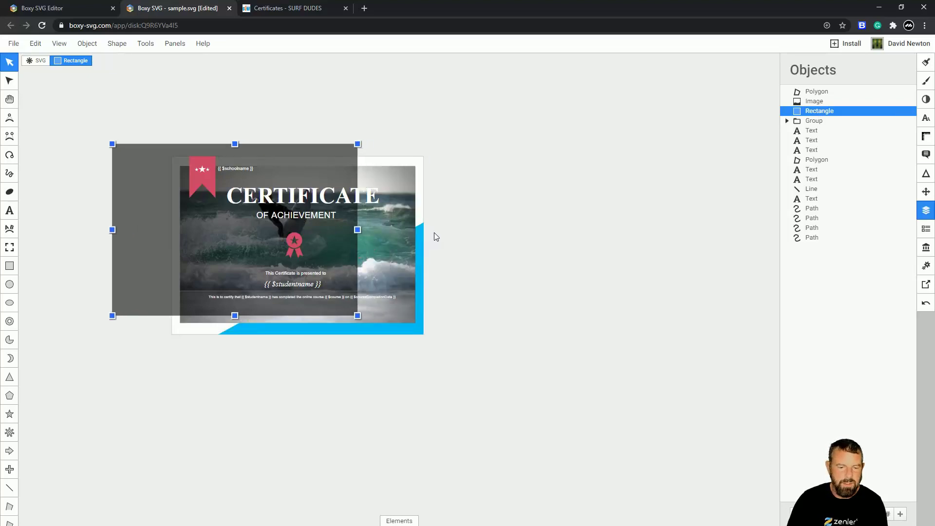
{"action": "key", "text": "ctrl+z"}
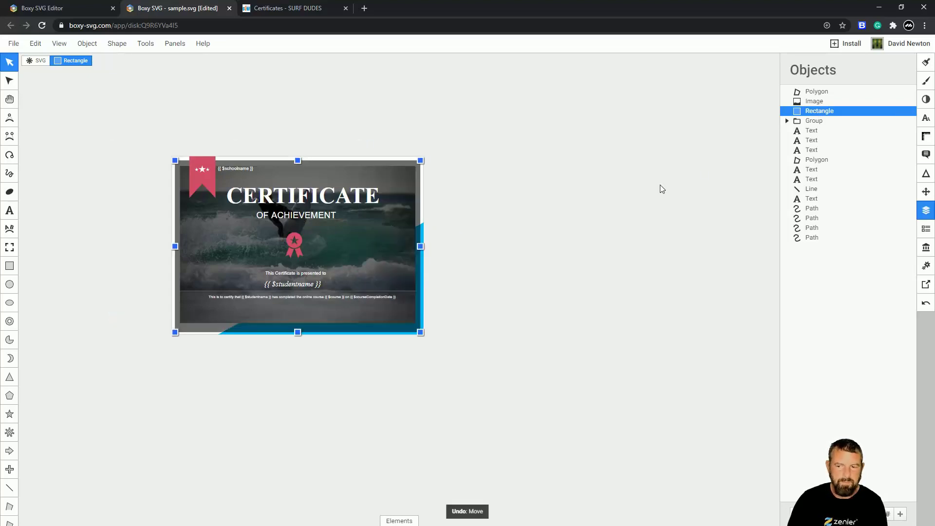
Move the blue corner polygon directly in front of the background rectangle in the object order and make it semi-transparent.
{"action": "left_click", "coordinate": [816, 92]}
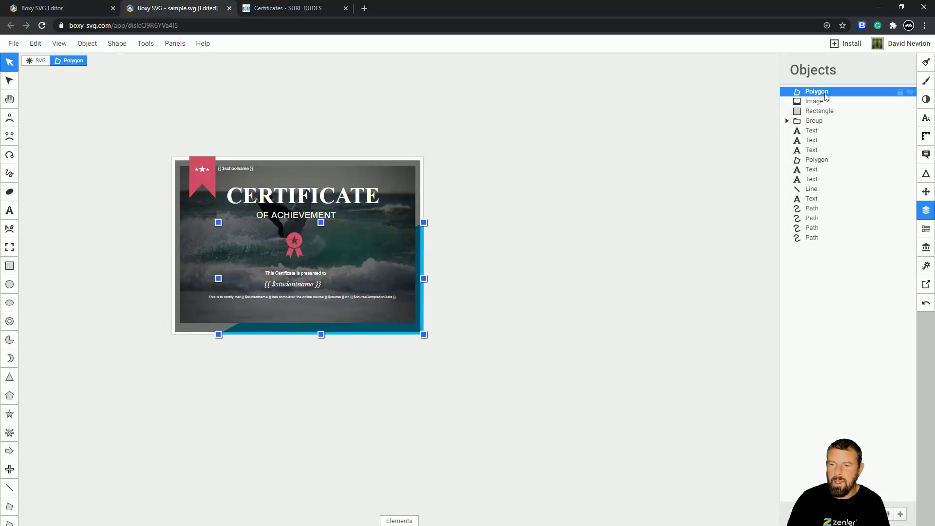
{"action": "left_click_drag", "start_coordinate": [823, 94], "coordinate": [823, 116]}
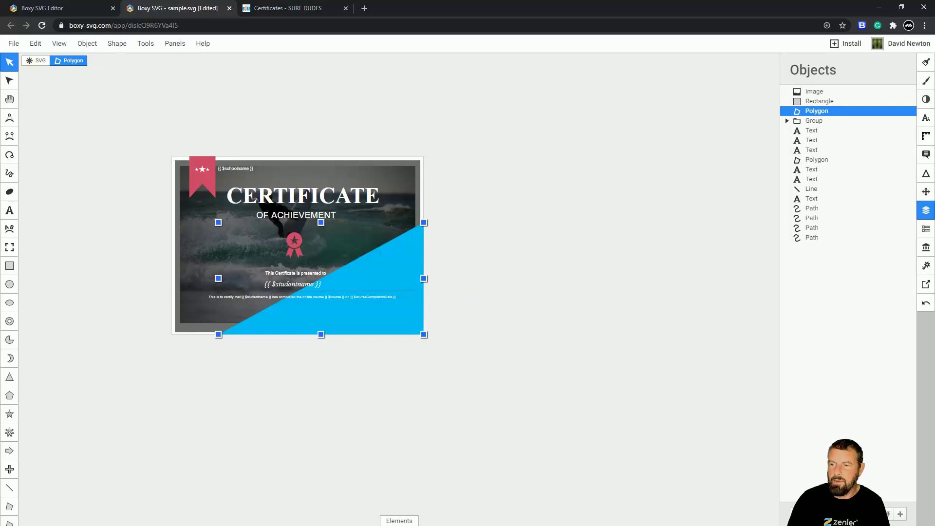
{"action": "left_click", "coordinate": [926, 100]}
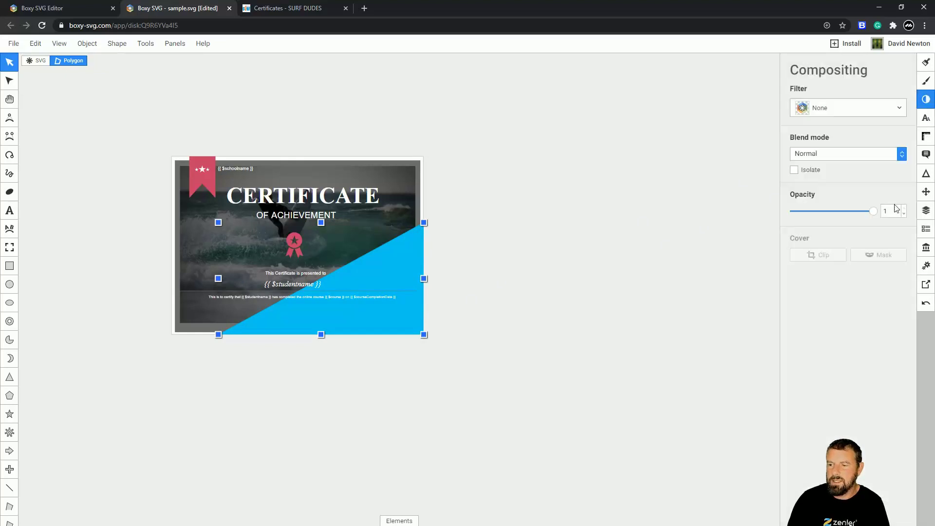
{"action": "left_click_drag", "start_coordinate": [876, 214], "coordinate": [833, 214]}
{"action": "left_click", "coordinate": [594, 246]}
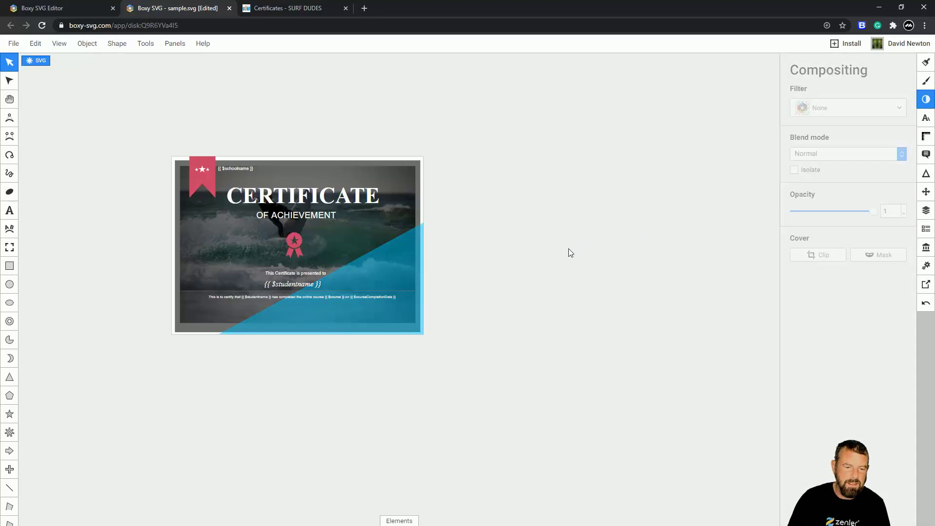
Change the fill of the pink ribbon banner beside the school name to blue.
{"action": "left_click", "coordinate": [199, 182]}
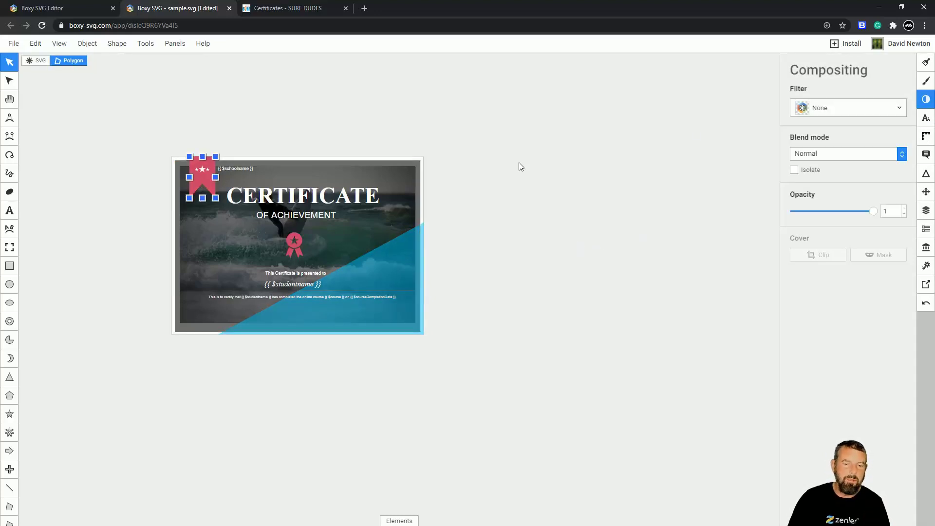
{"action": "left_click", "coordinate": [926, 62]}
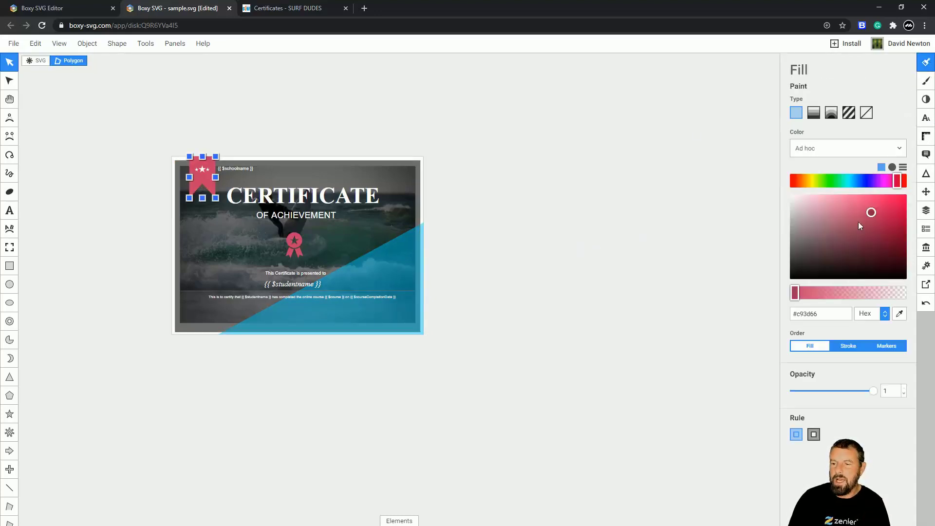
{"action": "left_click_drag", "start_coordinate": [839, 182], "coordinate": [855, 182]}
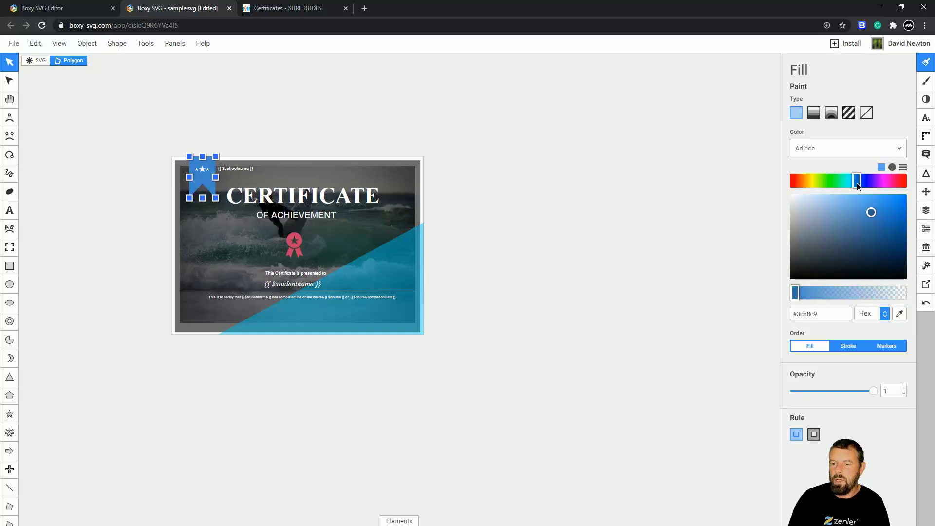
{"action": "left_click", "coordinate": [874, 218]}
{"action": "mouse_move", "coordinate": [874, 218]}
{"action": "left_mouse_down"}
{"action": "mouse_move", "coordinate": [890, 232]}
{"action": "mouse_move", "coordinate": [883, 212]}
{"action": "mouse_move", "coordinate": [870, 212]}
{"action": "left_mouse_up"}
{"action": "left_click", "coordinate": [534, 235]}
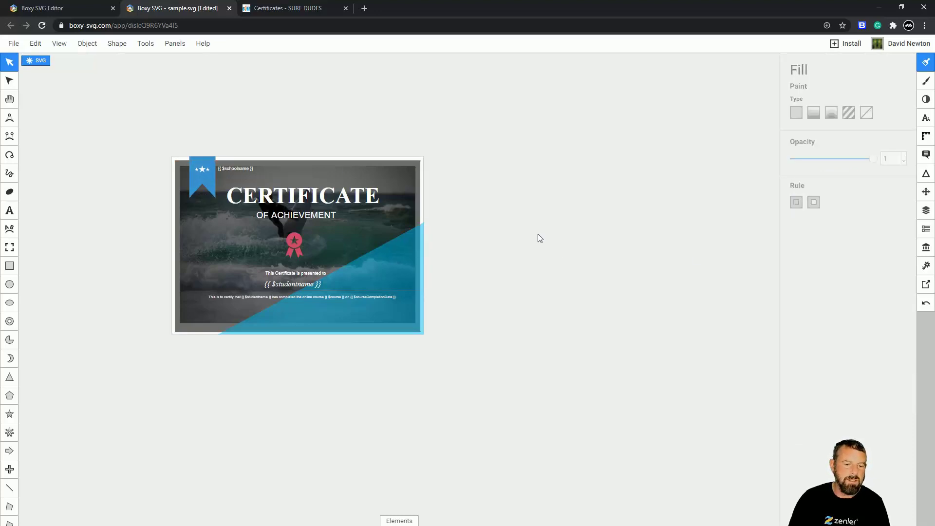
Change the fill of the pink award medal to blue, #2196d5, and enlarge the medal slightly.
{"action": "left_click", "coordinate": [296, 252]}
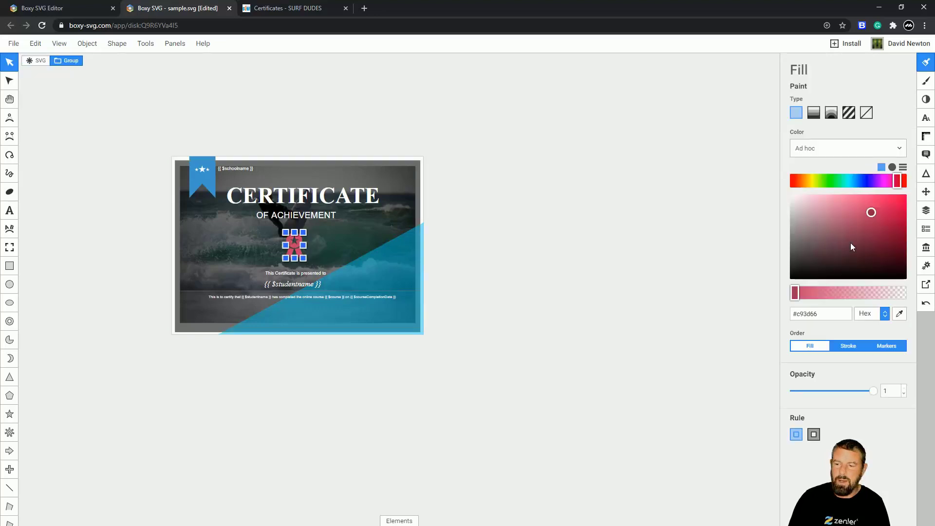
{"action": "left_click_drag", "start_coordinate": [866, 184], "coordinate": [855, 183]}
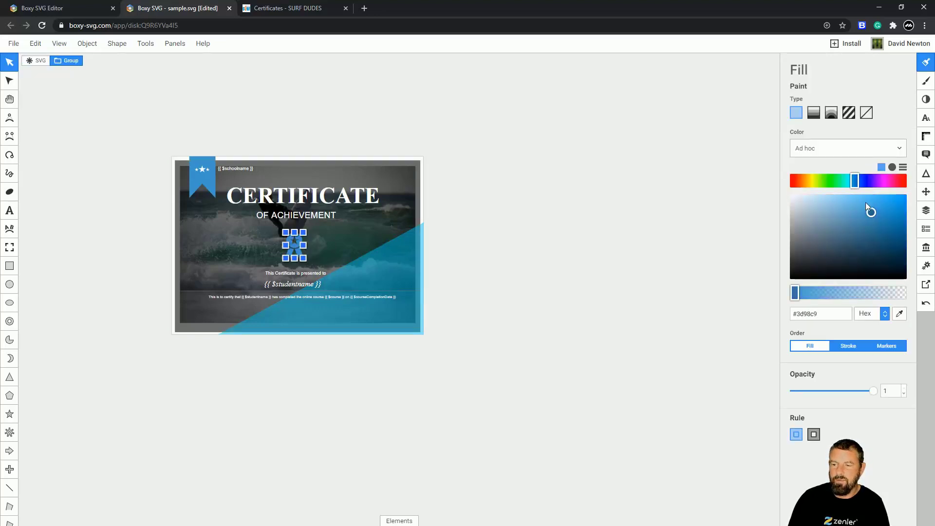
{"action": "mouse_move", "coordinate": [302, 258]}
{"action": "left_mouse_down"}
{"action": "mouse_move", "coordinate": [310, 266]}
{"action": "mouse_move", "coordinate": [293, 244]}
{"action": "left_mouse_up"}
{"action": "left_click", "coordinate": [541, 232]}
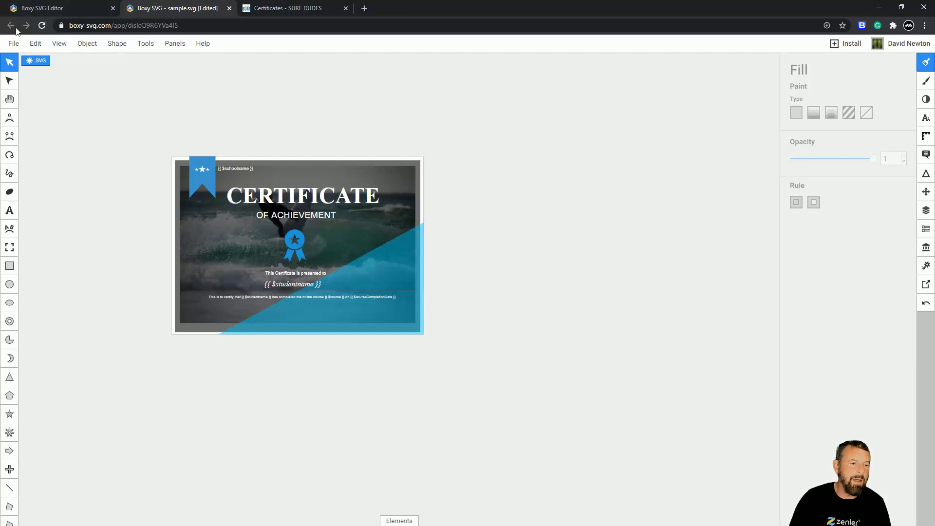
Save the certificate to disk as a new SVG file named custom on the Desktop.
{"action": "left_click", "coordinate": [12, 44]}
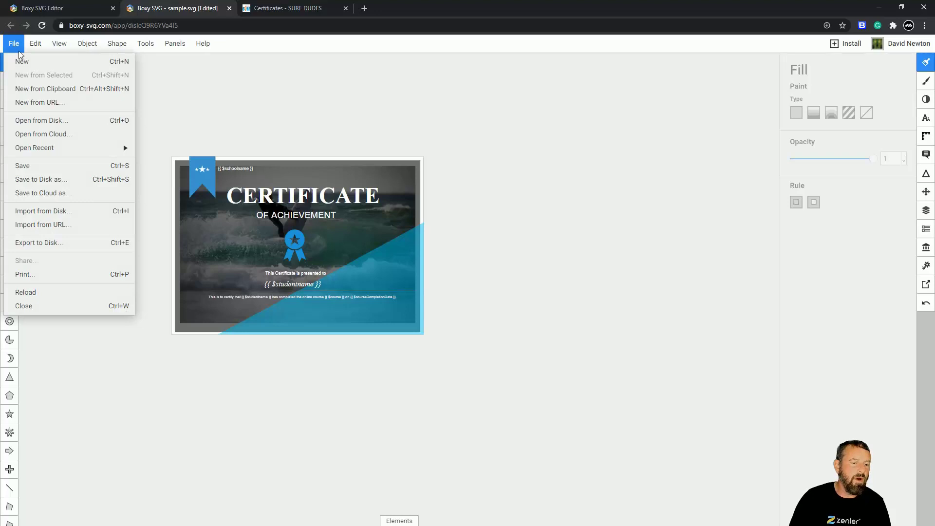
{"action": "left_click", "coordinate": [60, 180]}
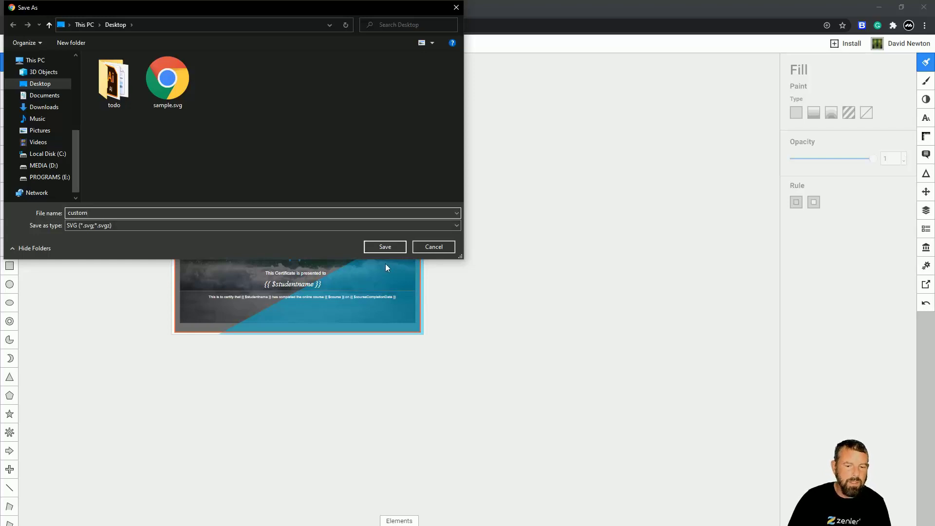
{"action": "left_click", "coordinate": [385, 247]}
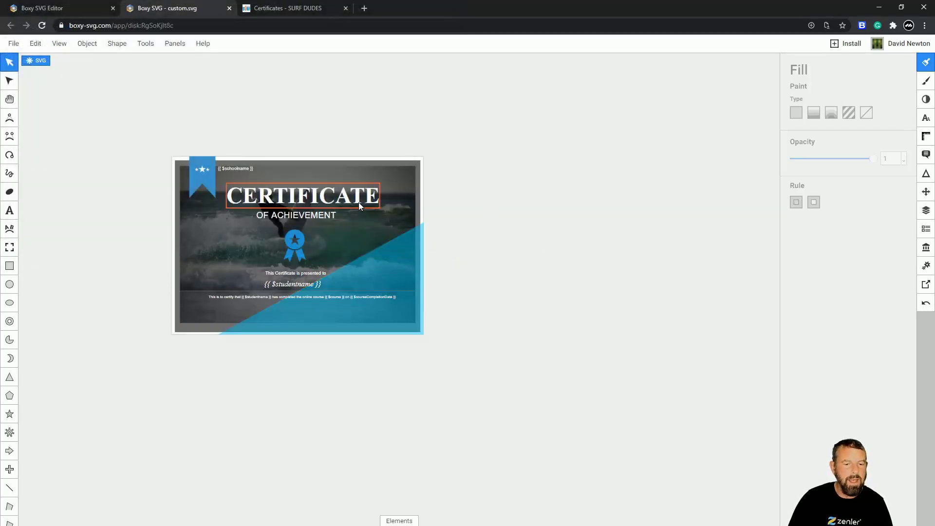
Open the CERTIFICATE heading for text editing.
{"action": "left_click", "coordinate": [338, 205]}
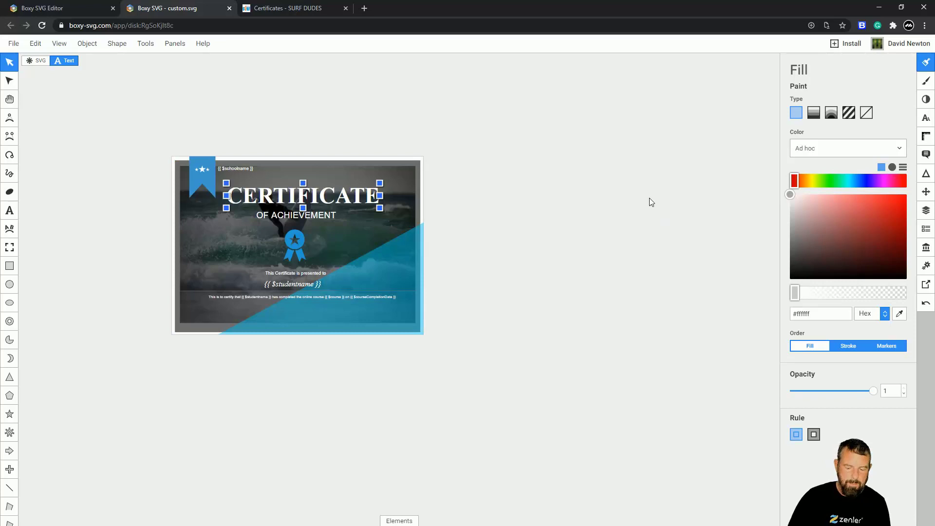
{"action": "key", "text": "ctrl+plus"}
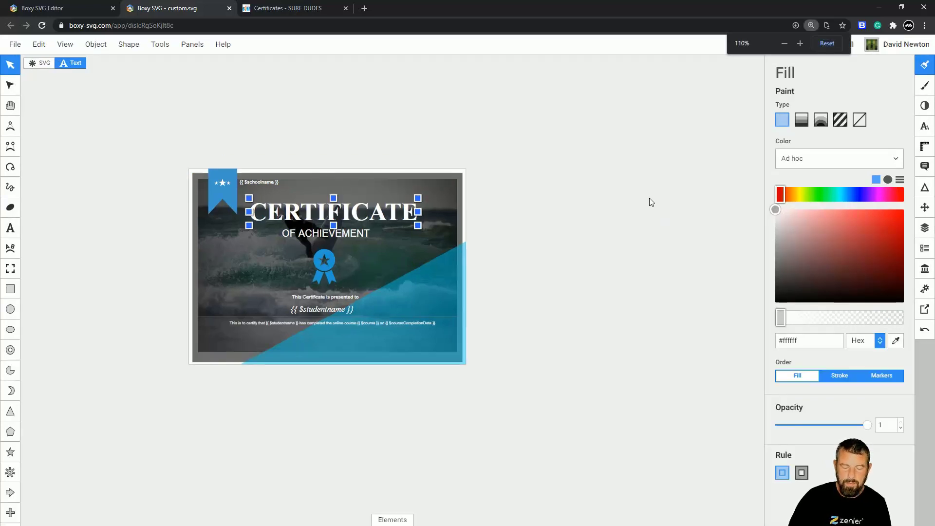
{"action": "scroll", "coordinate": [651, 201], "scroll_direction": "up", "scroll_amount": 2}
{"action": "key", "text": "t"}
{"action": "left_click_drag", "start_coordinate": [415, 206], "coordinate": [664, 157]}
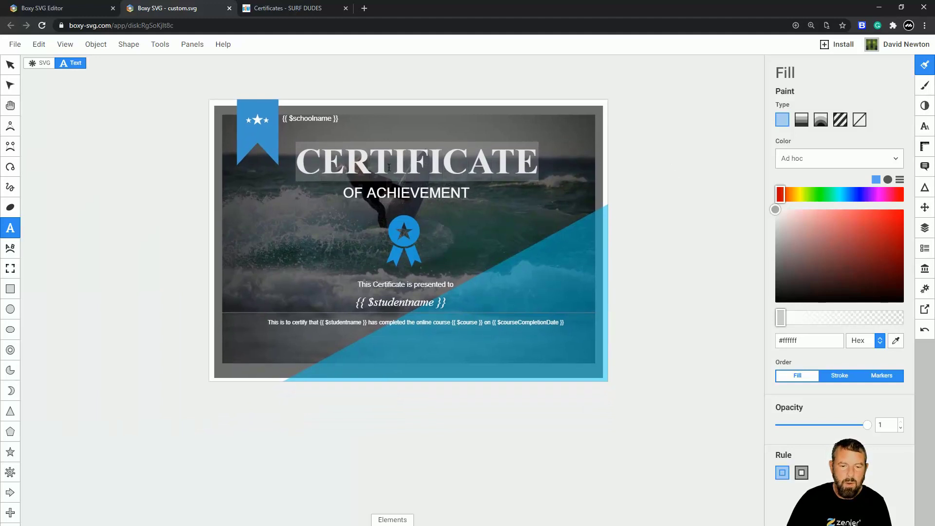
{"action": "left_click", "coordinate": [11, 64]}
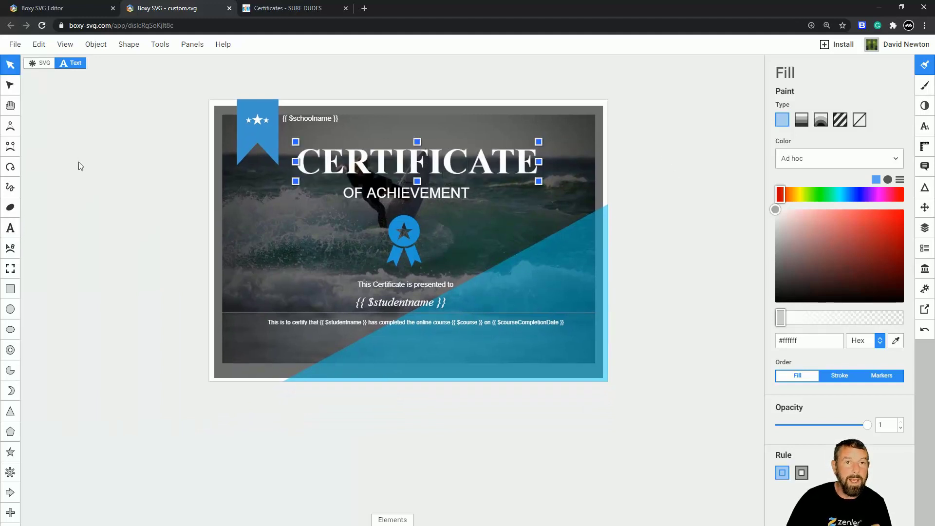
Move the OF ACHIEVEMENT subtitle up close beneath the CERTIFICATE heading, aligned with the heading's right end.
{"action": "left_click", "coordinate": [420, 193]}
{"action": "left_click_drag", "start_coordinate": [427, 195], "coordinate": [494, 187]}
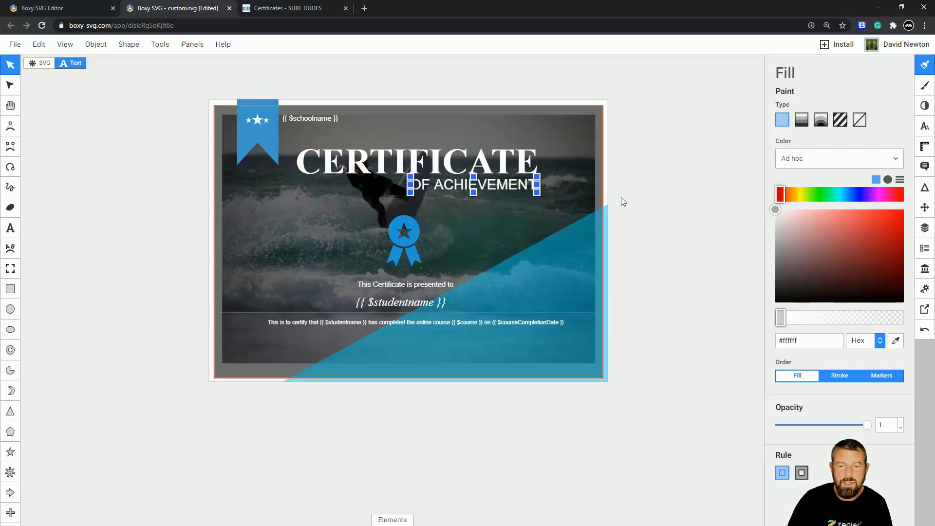
{"action": "left_click", "coordinate": [652, 205]}
Change the fill of the OF ACHIEVEMENT subtitle from white to a strong orange.
{"action": "left_click", "coordinate": [519, 191]}
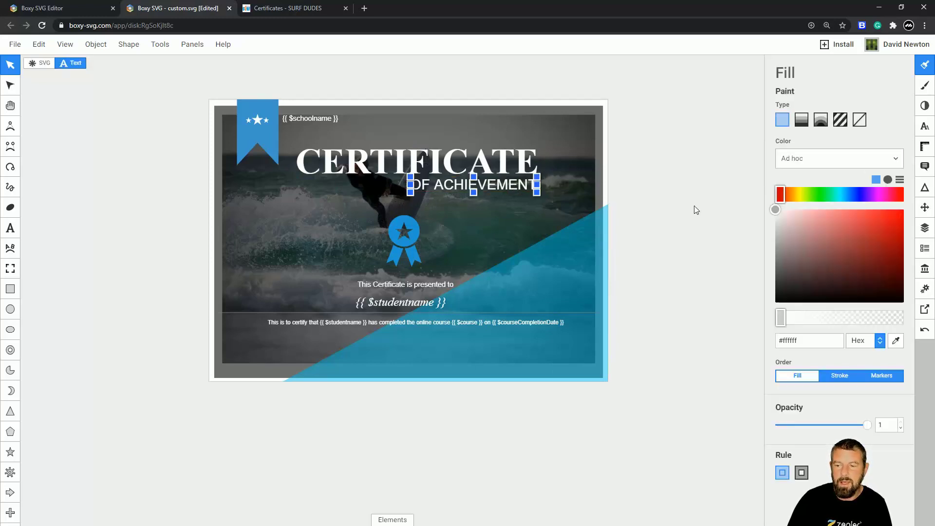
{"action": "left_click_drag", "start_coordinate": [802, 196], "coordinate": [797, 195]}
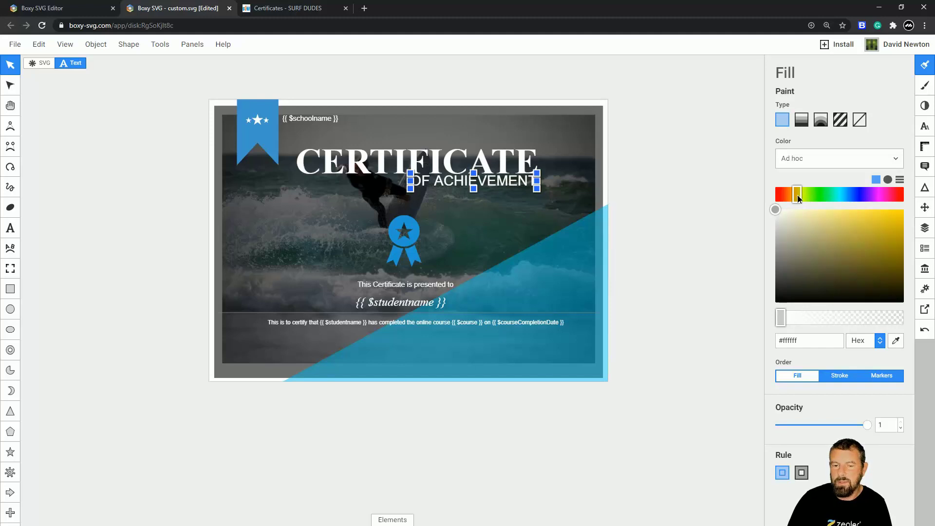
{"action": "left_click", "coordinate": [871, 237]}
{"action": "left_click_drag", "start_coordinate": [892, 232], "coordinate": [903, 215]}
{"action": "left_click_drag", "start_coordinate": [796, 194], "coordinate": [789, 197]}
{"action": "left_click", "coordinate": [643, 249]}
Change the fill of the award medal to orange, #e39517.
{"action": "left_click", "coordinate": [413, 253]}
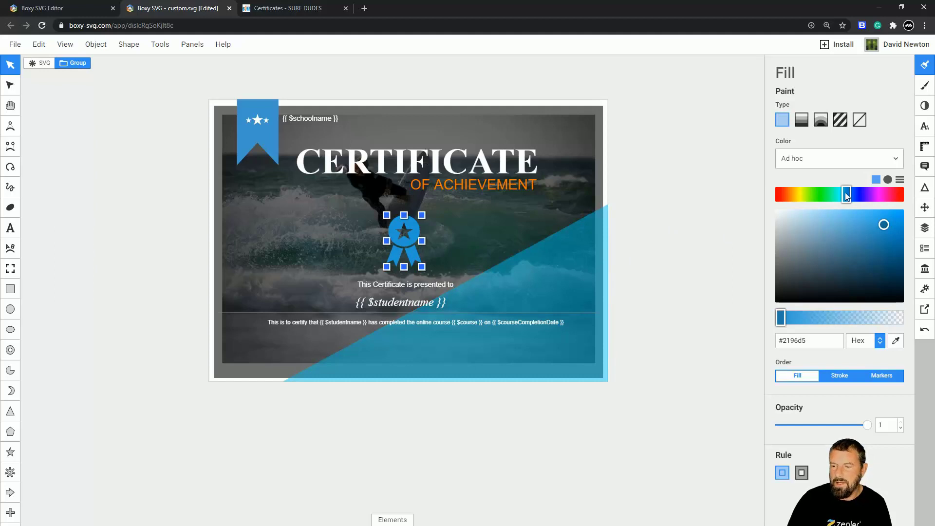
{"action": "left_click_drag", "start_coordinate": [846, 196], "coordinate": [792, 194]}
{"action": "left_click", "coordinate": [890, 220]}
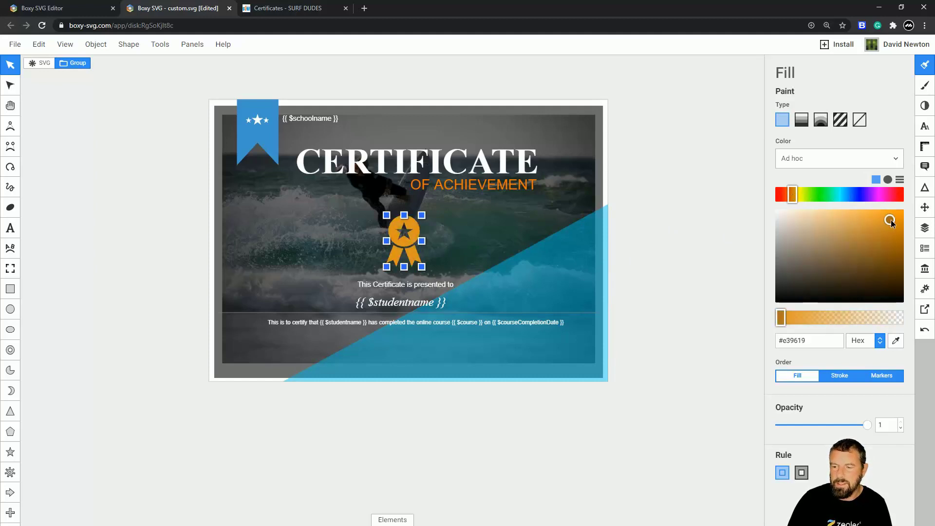
{"action": "left_click", "coordinate": [691, 225]}
Delete the blue corner polygon and the blue ribbon banner, keeping the banner's three stars.
{"action": "left_click", "coordinate": [606, 277]}
{"action": "key", "text": "Delete"}
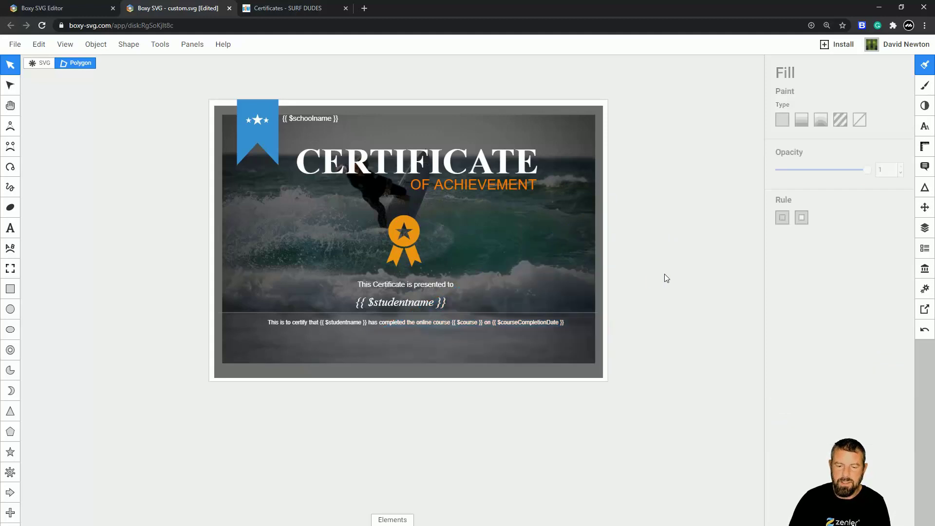
{"action": "left_click", "coordinate": [270, 143]}
{"action": "key", "text": "Delete"}
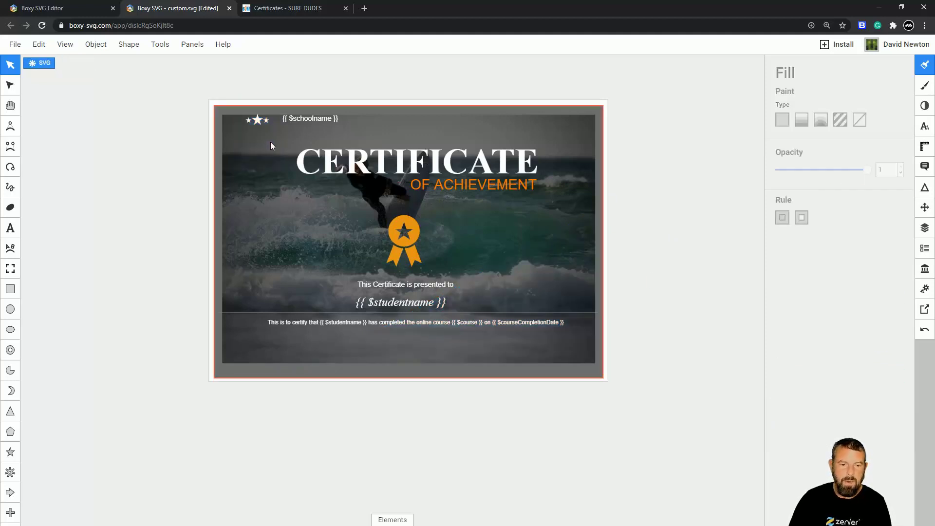
Move the three white stars beneath the OF ACHIEVEMENT subtitle, beside the medal, and enlarge them together.
{"action": "left_click", "coordinate": [249, 122]}
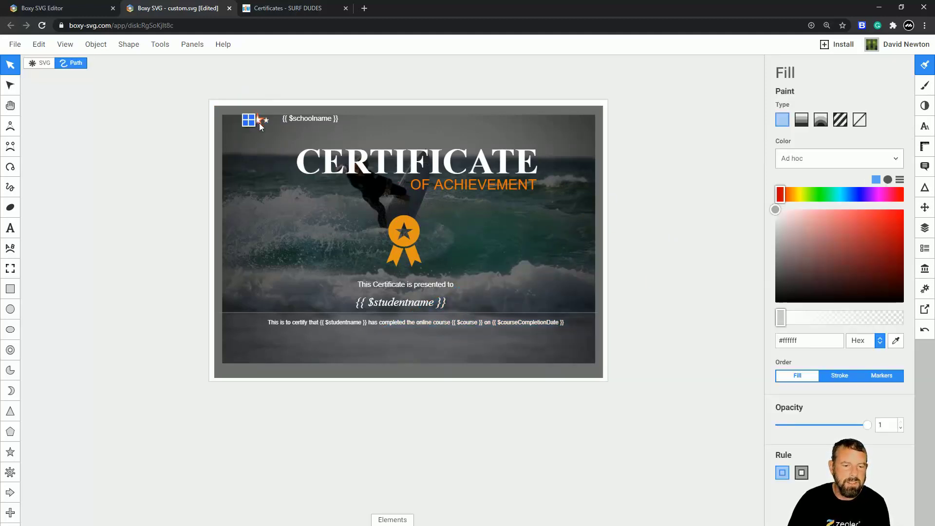
{"action": "left_click_drag", "start_coordinate": [270, 127], "coordinate": [506, 230]}
Delete the orange award medal and move the three white stars together to the medal's former place above the presentation text.
{"action": "left_click", "coordinate": [407, 237]}
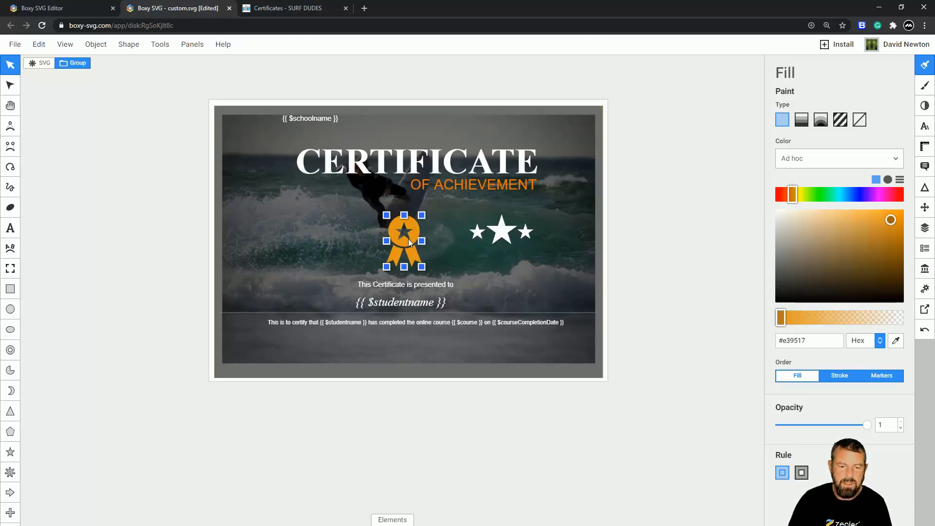
{"action": "key", "text": "Delete"}
{"action": "left_click", "coordinate": [501, 233]}
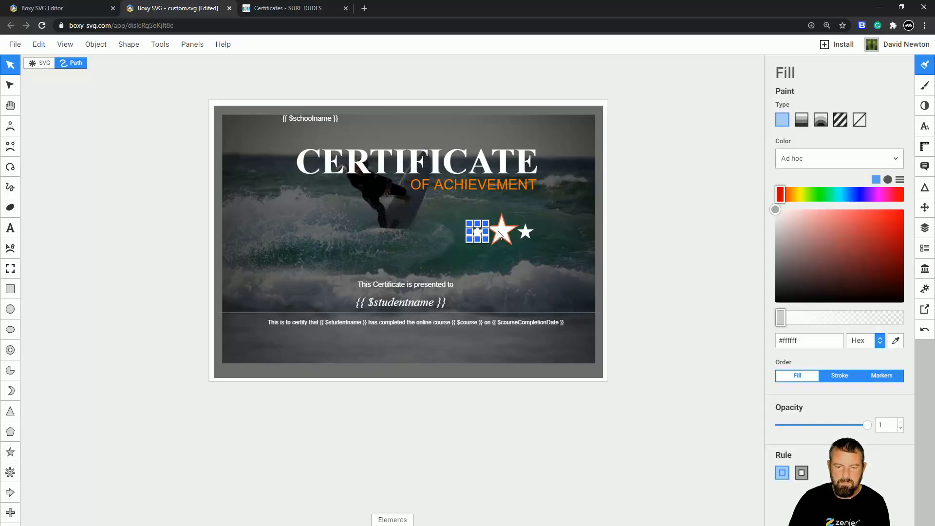
{"action": "left_click", "coordinate": [524, 234], "text": "shift"}
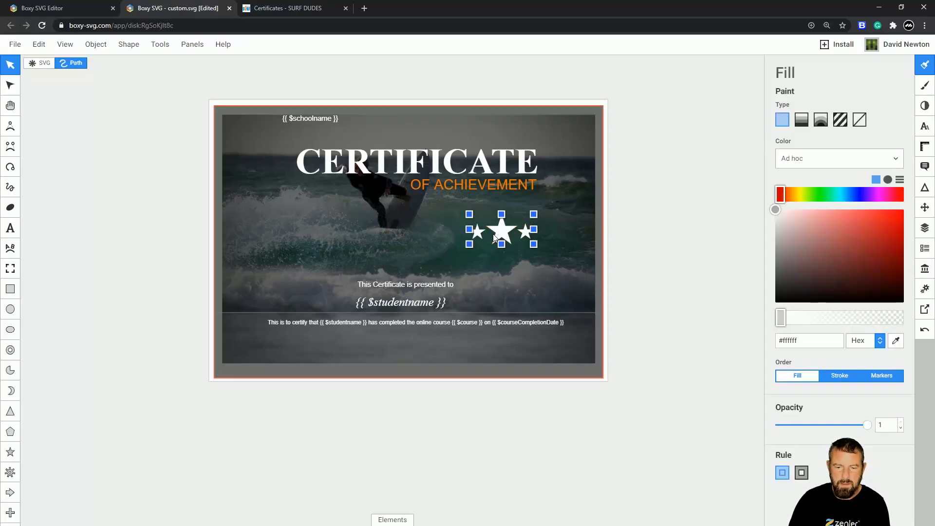
{"action": "left_click_drag", "start_coordinate": [502, 232], "coordinate": [402, 232]}
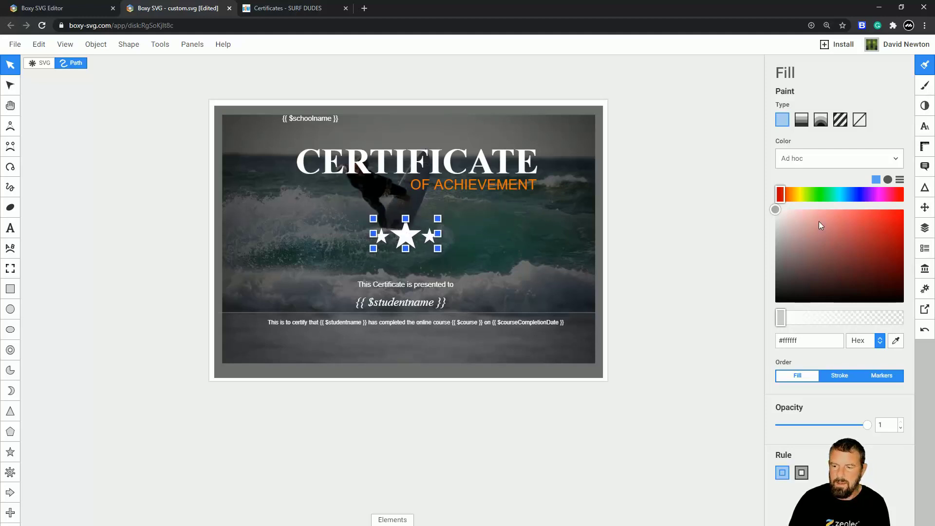
Change the fill of the three stars from white to orange, #f58300.
{"action": "left_click_drag", "start_coordinate": [786, 193], "coordinate": [796, 193]}
{"action": "left_click_drag", "start_coordinate": [865, 223], "coordinate": [904, 212]}
{"action": "left_click_drag", "start_coordinate": [796, 197], "coordinate": [791, 196]}
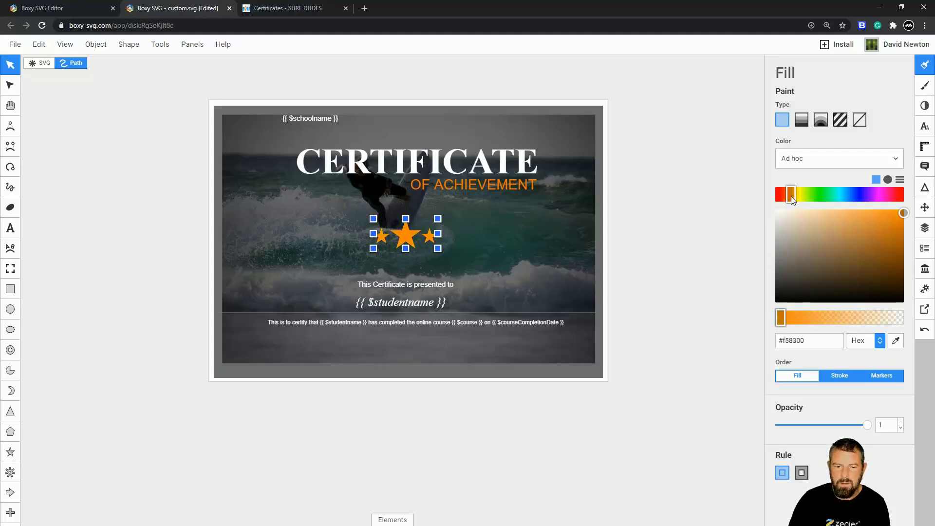
{"action": "left_click", "coordinate": [684, 224]}
Change the fill of the "This is to certify that" line to orange, #f86903, and move it lower on the certificate.
{"action": "left_click", "coordinate": [481, 322]}
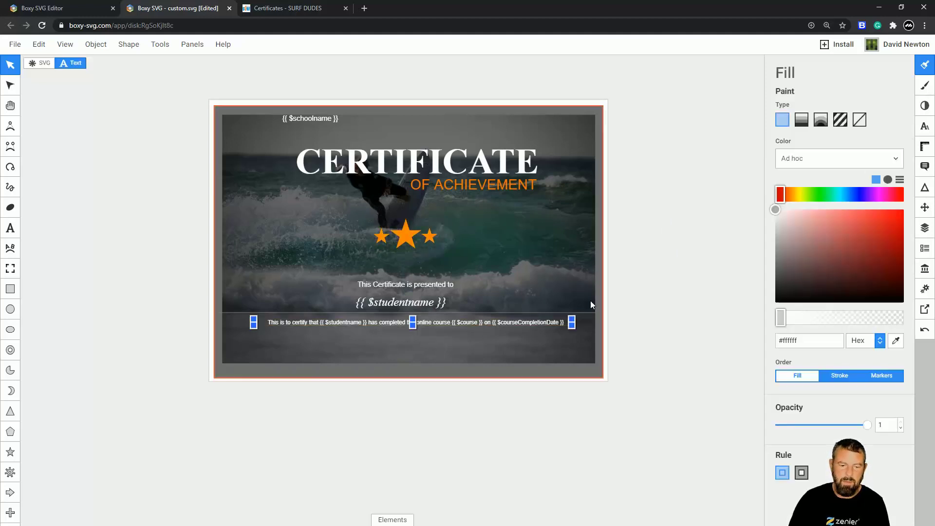
{"action": "left_click_drag", "start_coordinate": [788, 193], "coordinate": [794, 193]}
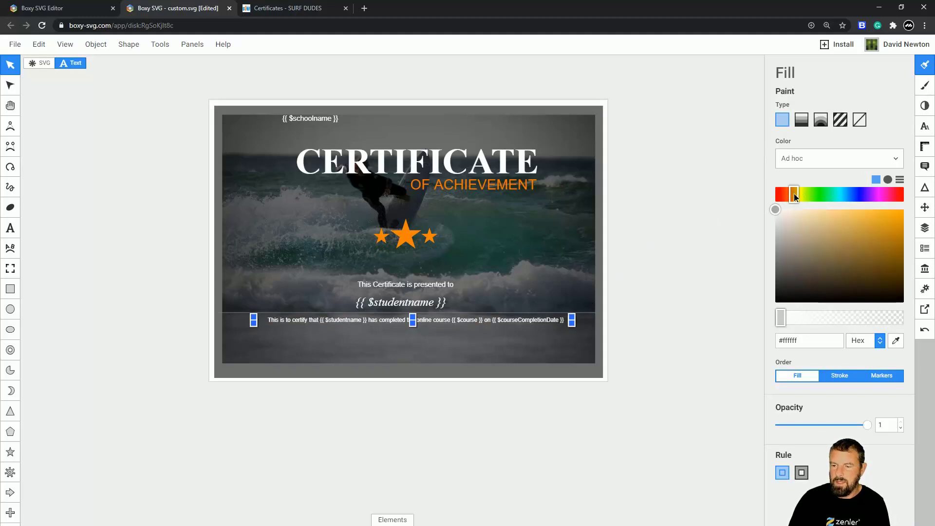
{"action": "left_click_drag", "start_coordinate": [851, 228], "coordinate": [902, 212]}
{"action": "left_click_drag", "start_coordinate": [789, 195], "coordinate": [788, 193]}
{"action": "left_click_drag", "start_coordinate": [499, 319], "coordinate": [494, 342]}
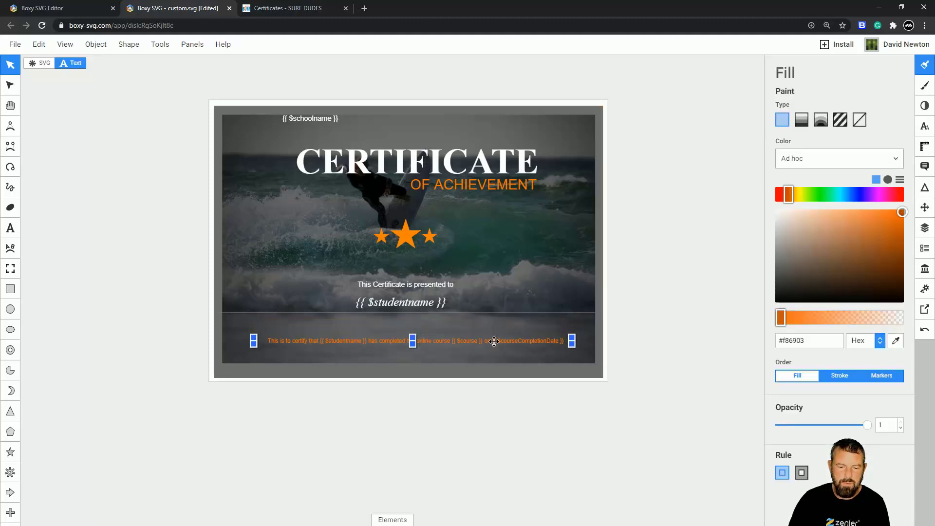
{"action": "left_click", "coordinate": [696, 341]}
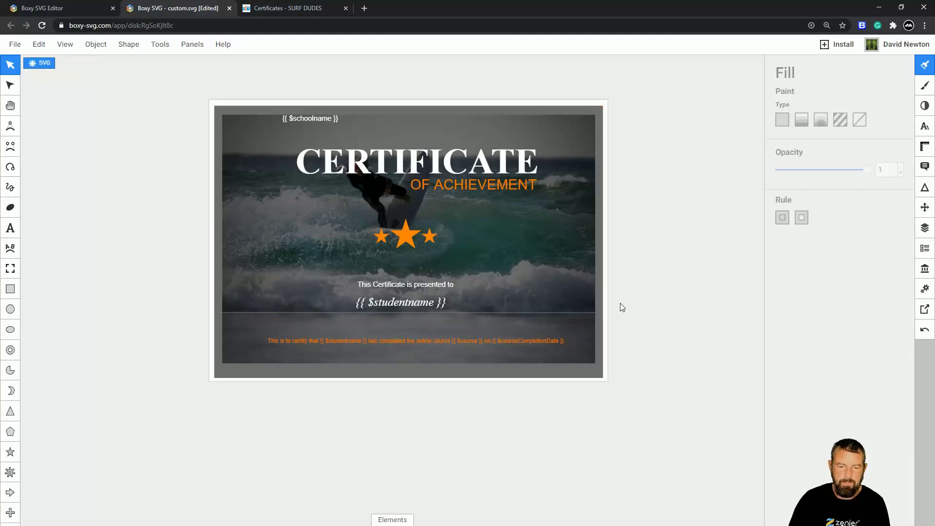
Delete the thin horizontal divider line and enlarge the {{ $studentname }} placeholder, centring it beneath "This Certificate is presented to".
{"action": "left_click", "coordinate": [548, 314]}
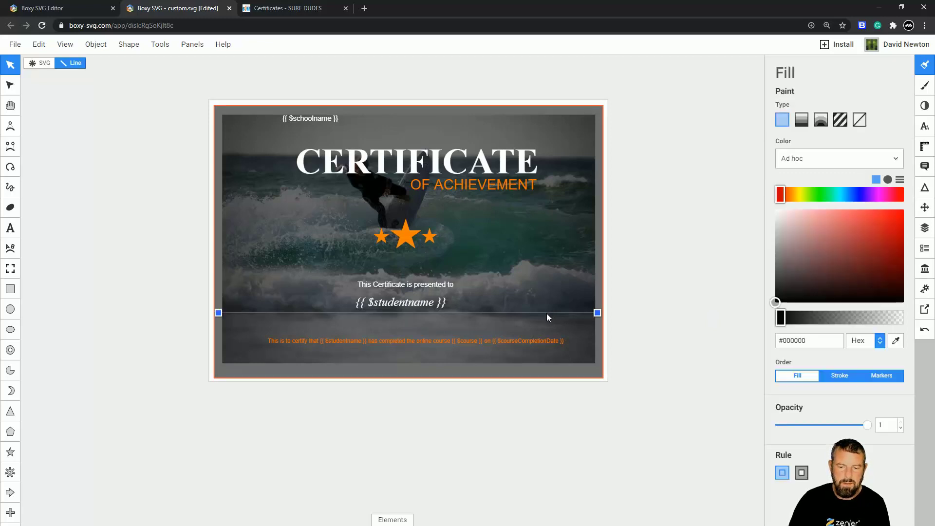
{"action": "left_click", "coordinate": [643, 327]}
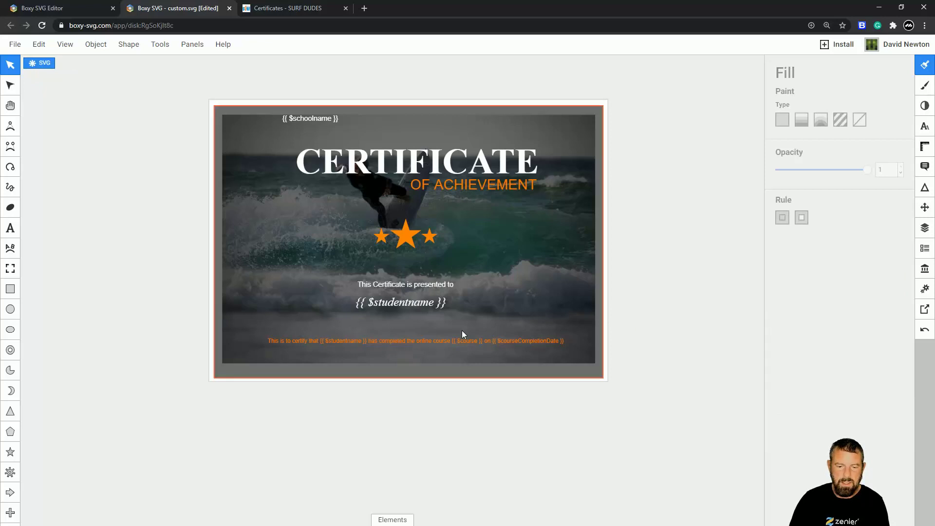
{"action": "left_click", "coordinate": [399, 303]}
{"action": "left_click_drag", "start_coordinate": [450, 313], "coordinate": [539, 338]}
{"action": "left_click_drag", "start_coordinate": [497, 313], "coordinate": [459, 312]}
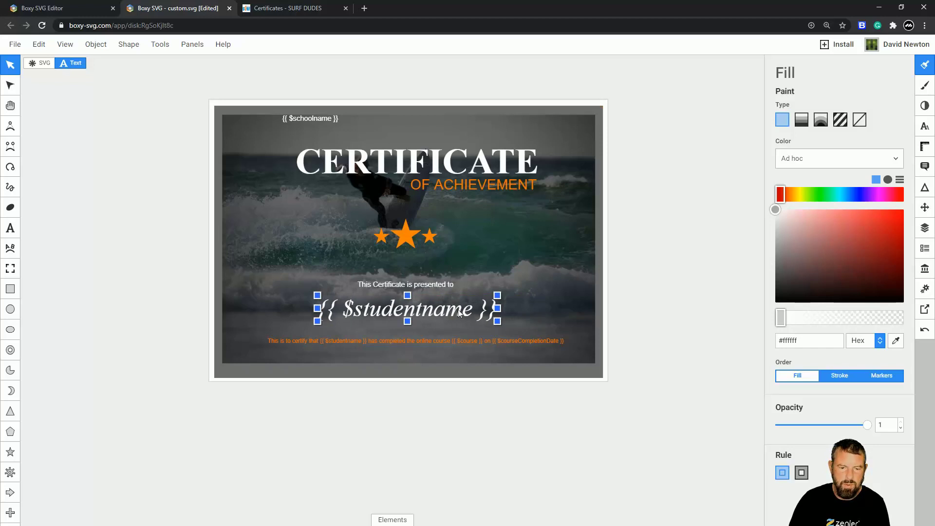
{"action": "left_click", "coordinate": [622, 261]}
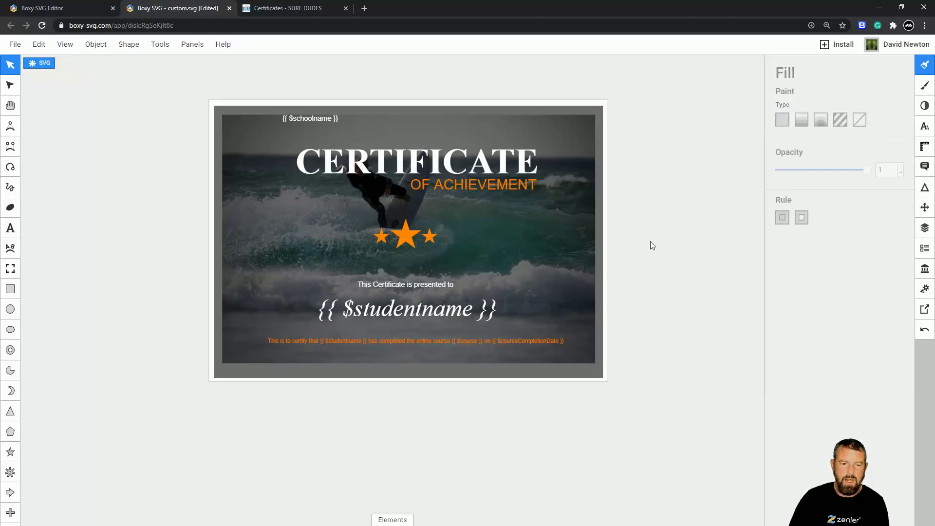
Enlarge the {{ $schoolname }} placeholder and place it directly above the start of the CERTIFICATE title.
{"action": "left_click", "coordinate": [314, 121]}
{"action": "left_click_drag", "start_coordinate": [341, 126], "coordinate": [356, 144]}
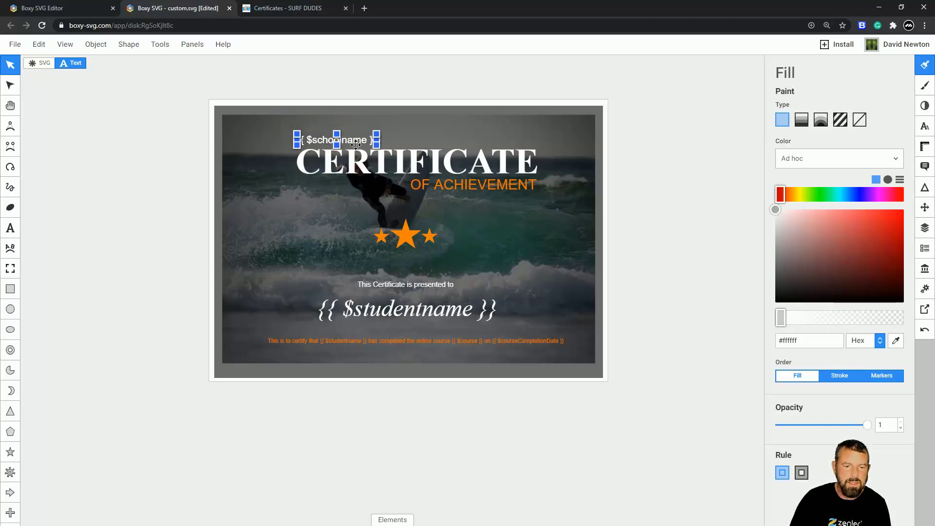
{"action": "left_click", "coordinate": [709, 176]}
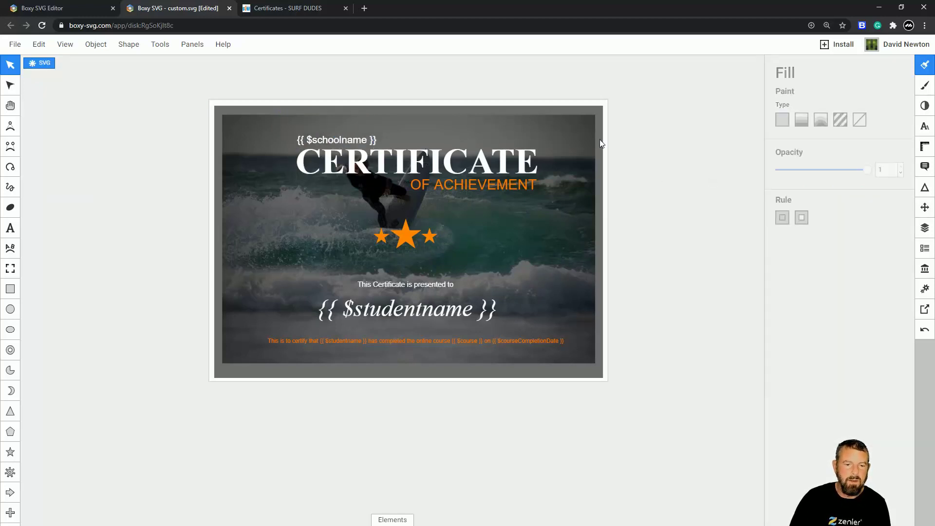
Save the certificate to the Desktop as a new SVG file named custom1.svg.
{"action": "left_click", "coordinate": [15, 44]}
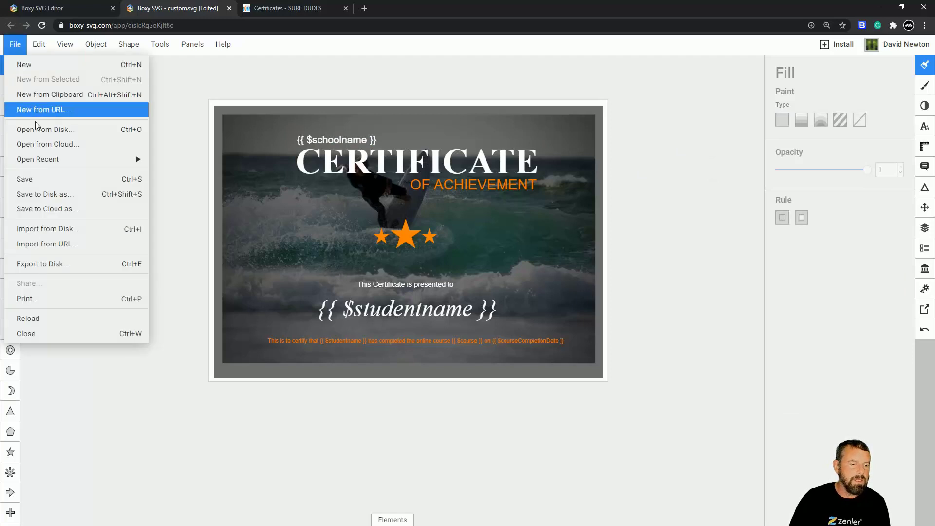
{"action": "left_click", "coordinate": [145, 196]}
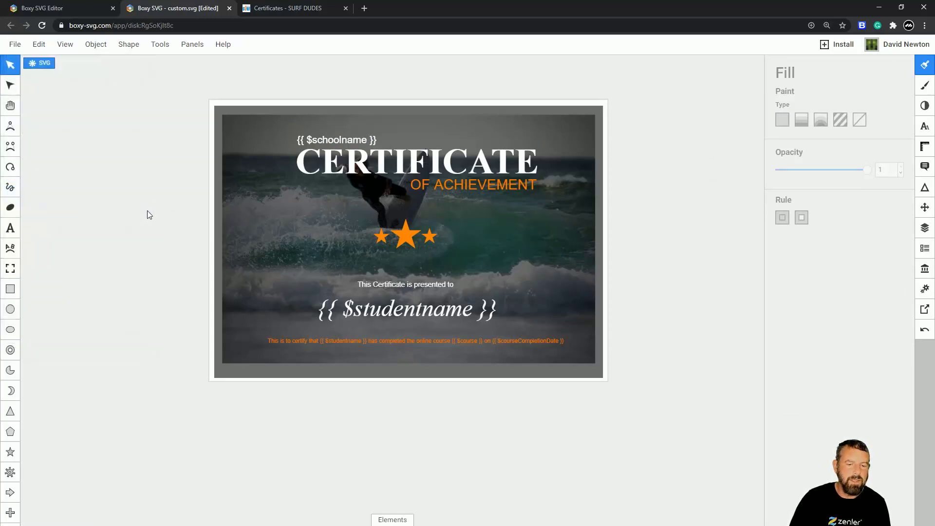
{"action": "left_click", "coordinate": [167, 88]}
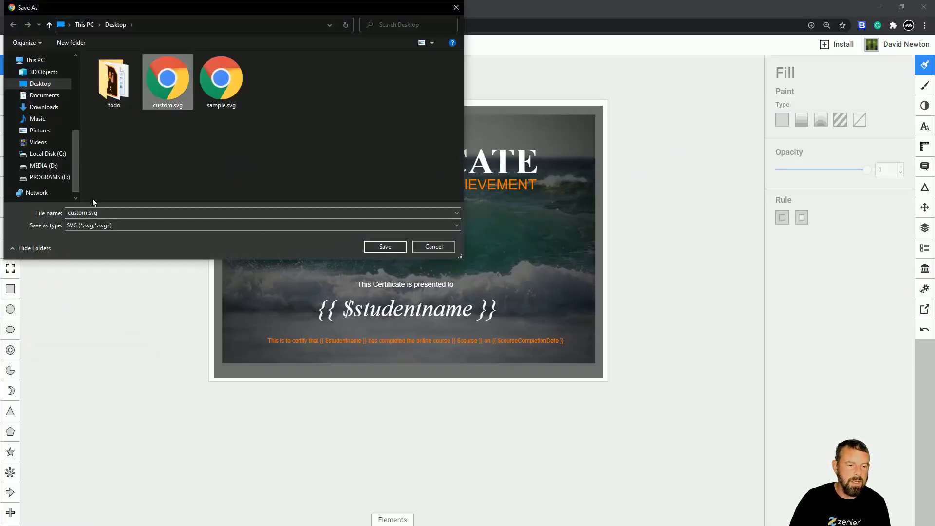
{"action": "left_click", "coordinate": [87, 213]}
{"action": "type", "text": "1"}
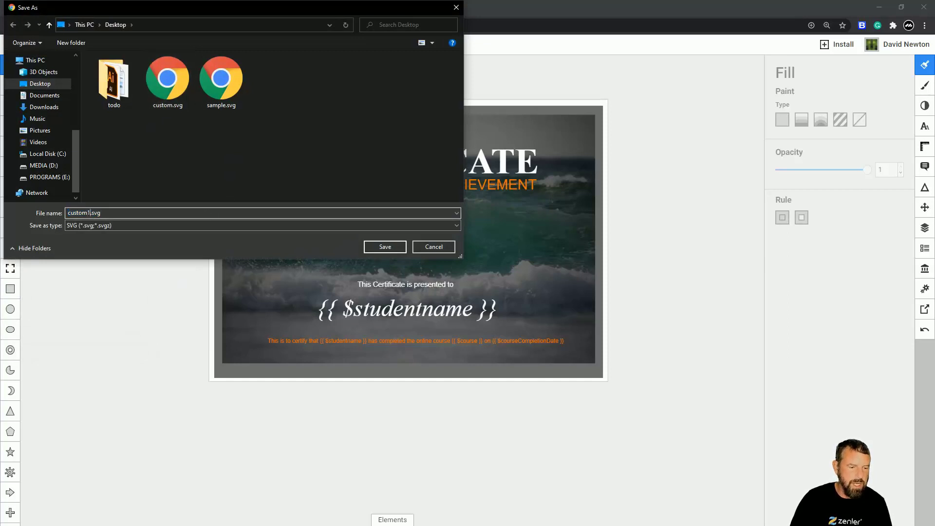
{"action": "left_click", "coordinate": [378, 245]}
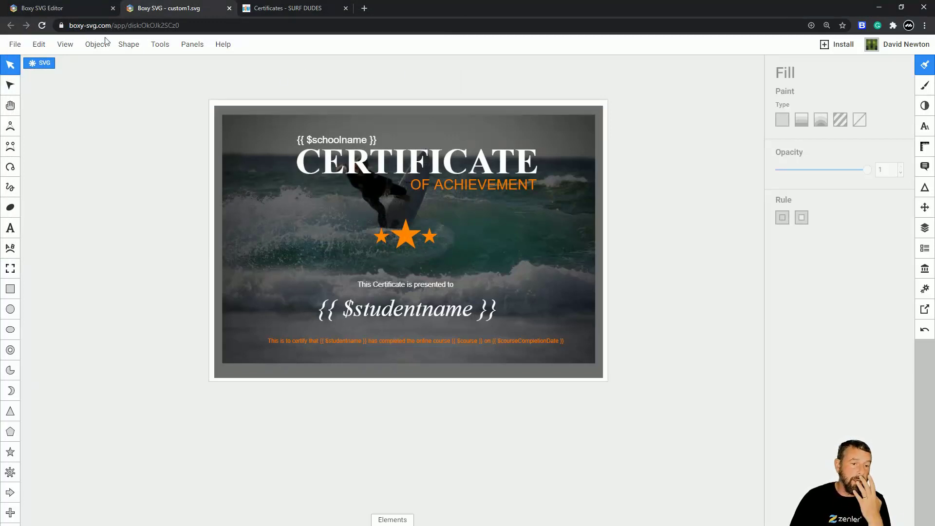
Close the edited certificate, launch a new Boxy SVG editor session and open custom1.svg from the Desktop.
{"action": "left_click", "coordinate": [229, 9]}
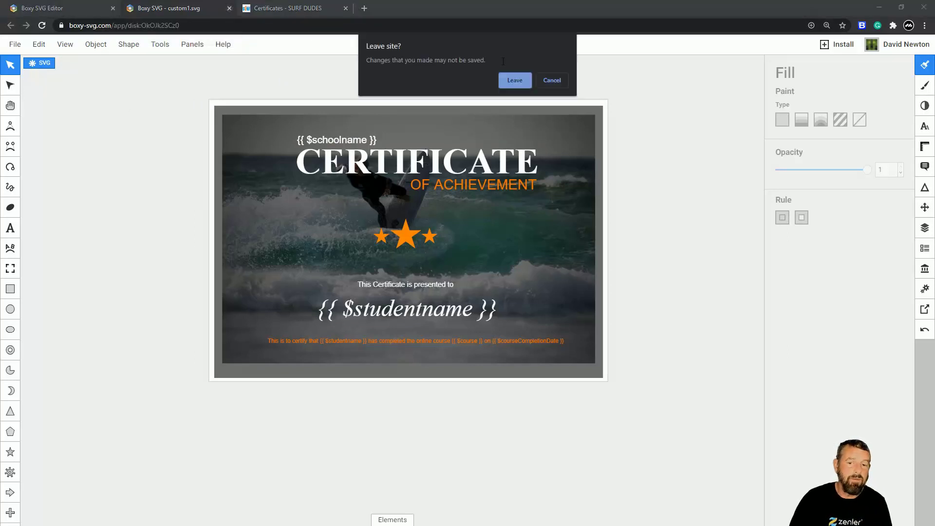
{"action": "left_click", "coordinate": [515, 80]}
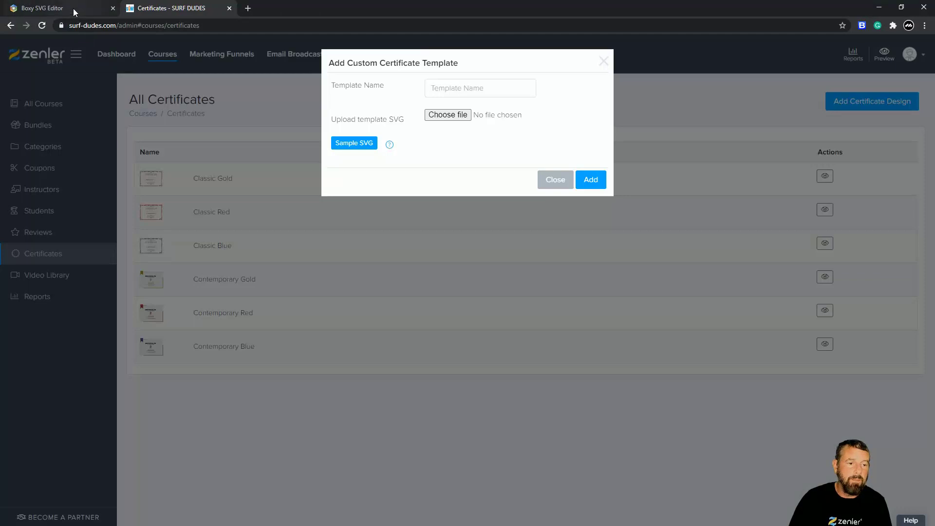
{"action": "left_click", "coordinate": [73, 8]}
{"action": "left_click", "coordinate": [472, 291]}
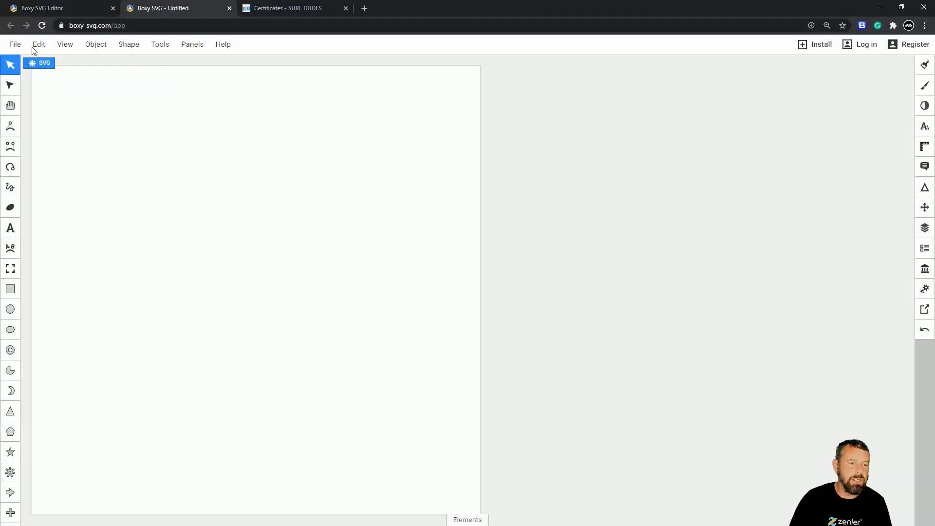
{"action": "left_click", "coordinate": [15, 44]}
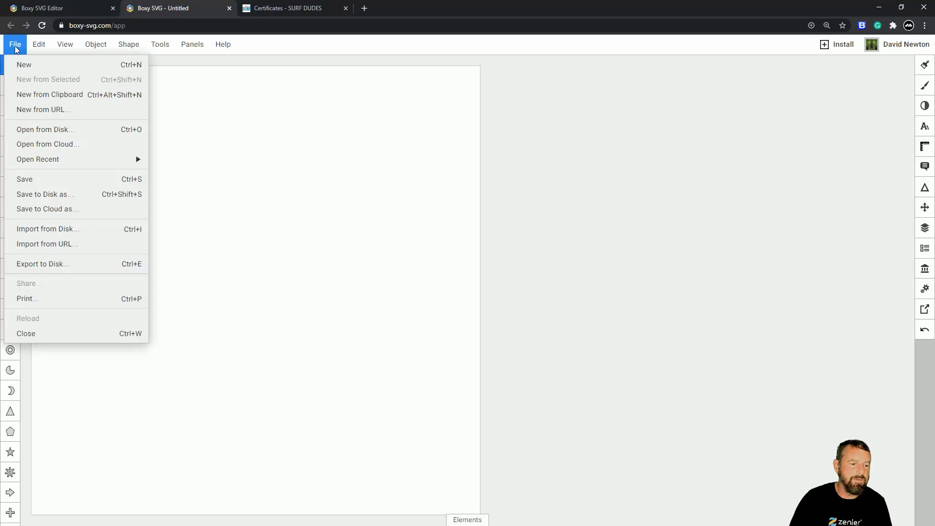
{"action": "left_click", "coordinate": [63, 130]}
{"action": "left_click", "coordinate": [237, 99]}
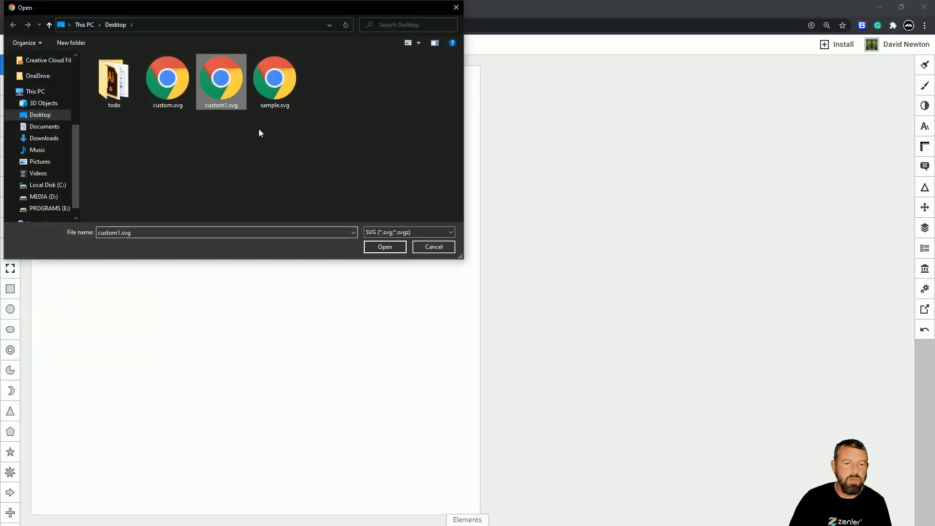
{"action": "left_click", "coordinate": [384, 246]}
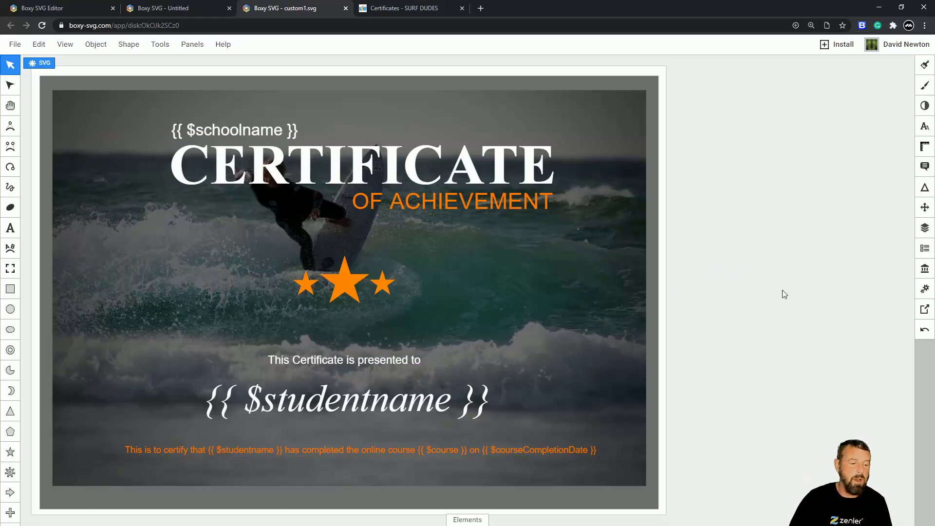
Draw a large circle over the left side of the certificate and reorder it between the rectangle and the text objects.
{"action": "left_click", "coordinate": [10, 310]}
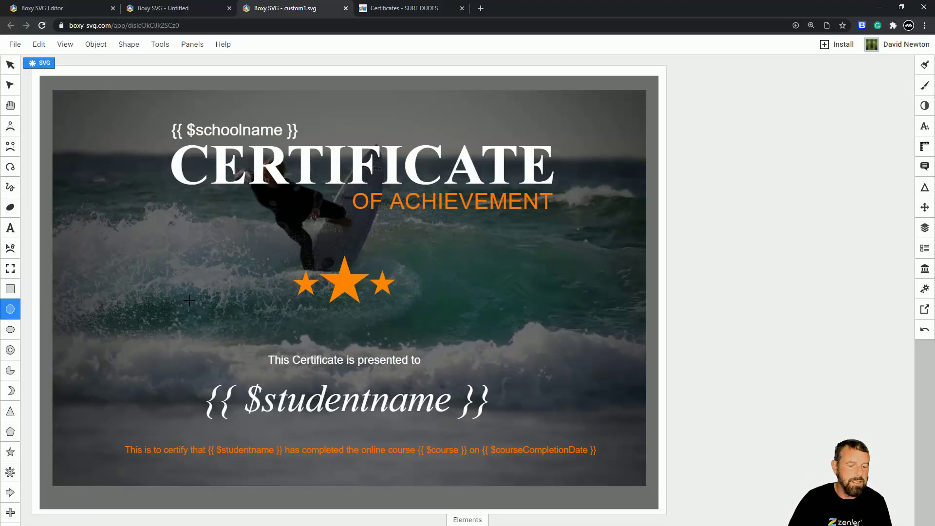
{"action": "left_click_drag", "start_coordinate": [185, 251], "coordinate": [241, 322]}
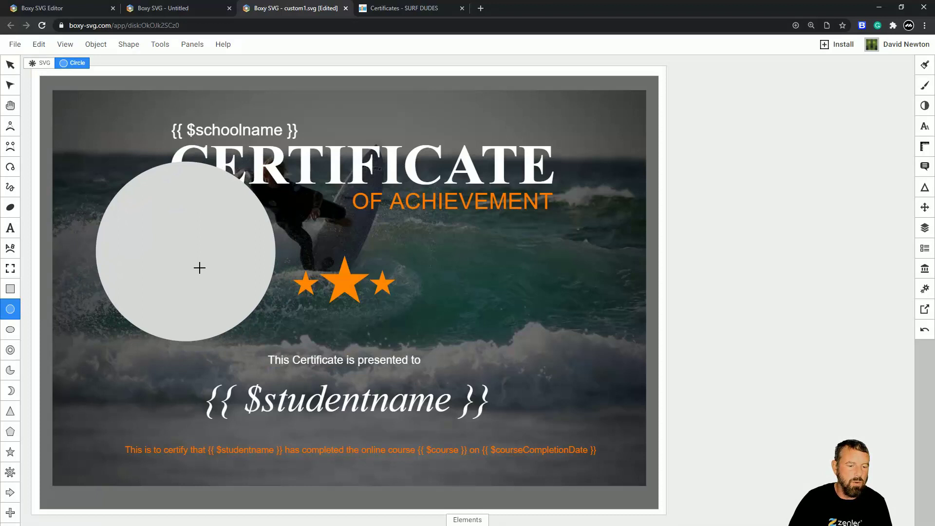
{"action": "left_click", "coordinate": [925, 228]}
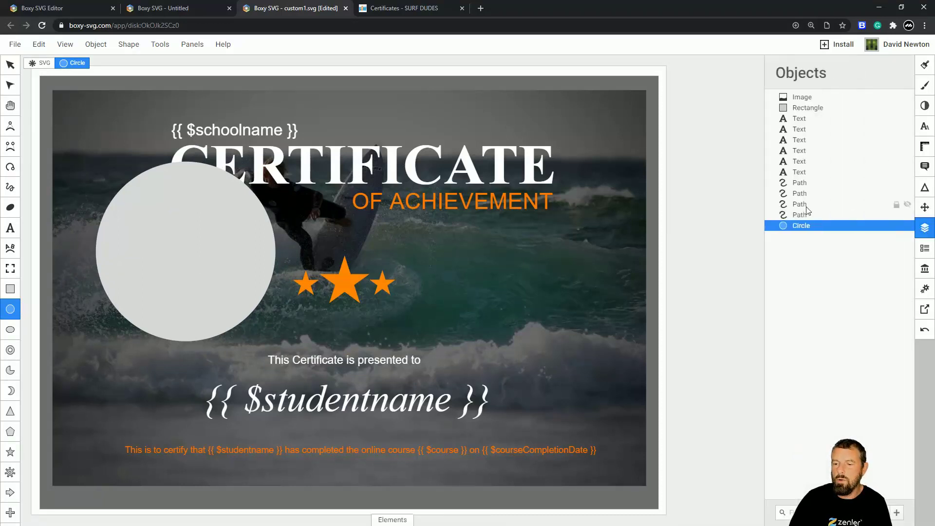
{"action": "left_click_drag", "start_coordinate": [801, 228], "coordinate": [795, 115]}
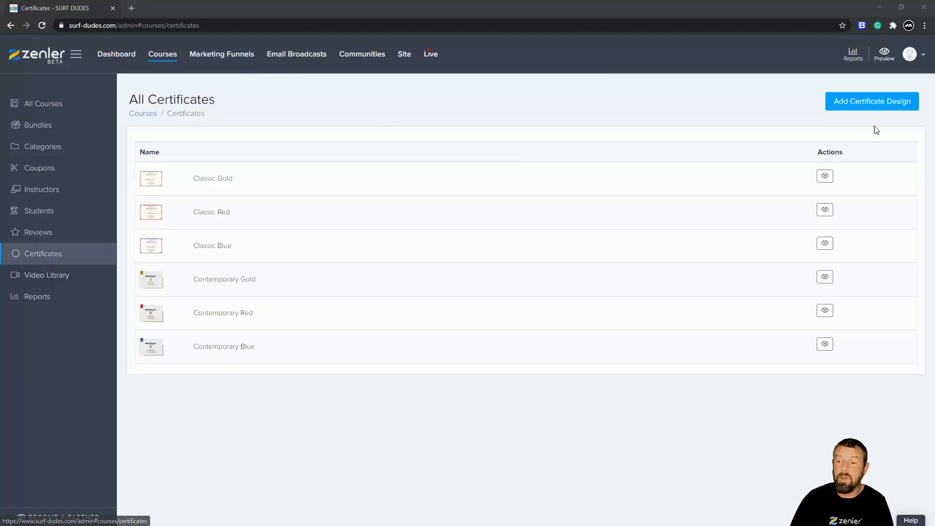
Try to add a custom certificate template named Custom using custom.svg from the Desktop, then close the template form.
{"action": "left_click", "coordinate": [854, 103]}
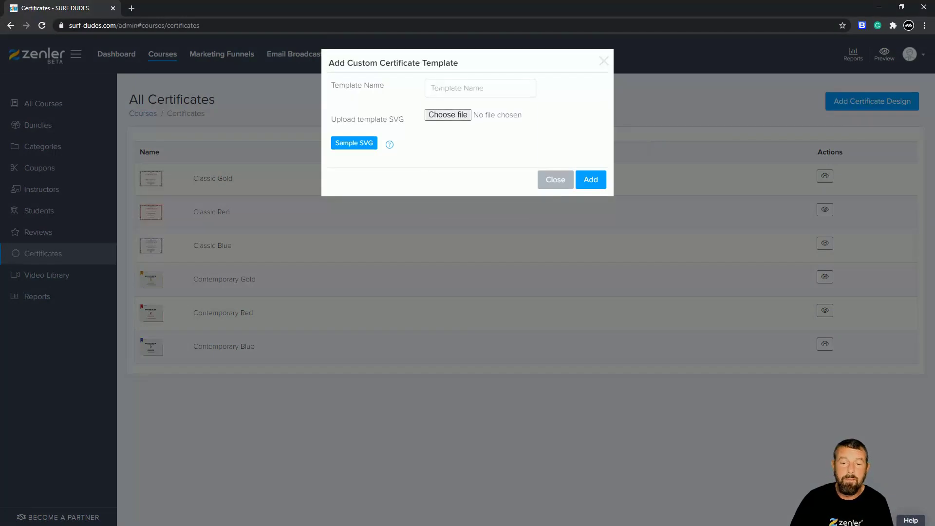
{"action": "left_click", "coordinate": [441, 90]}
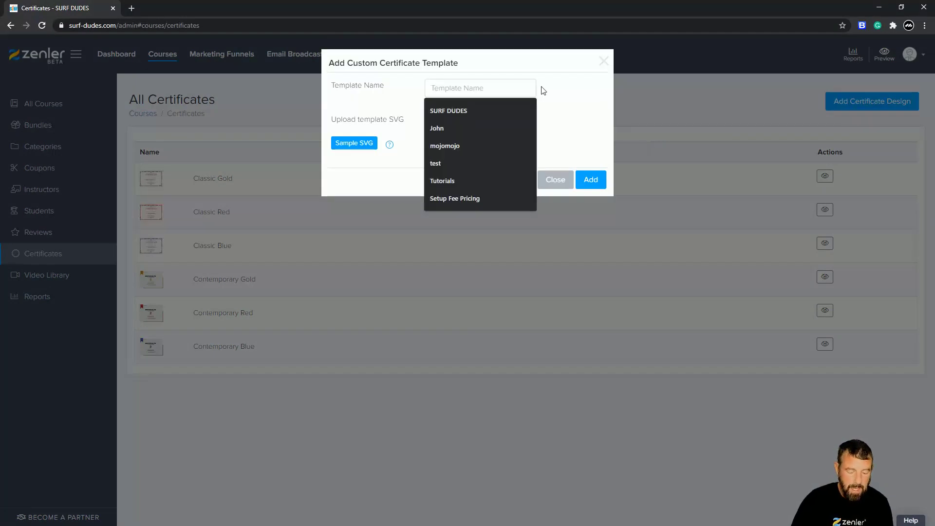
{"action": "type", "text": "Custom"}
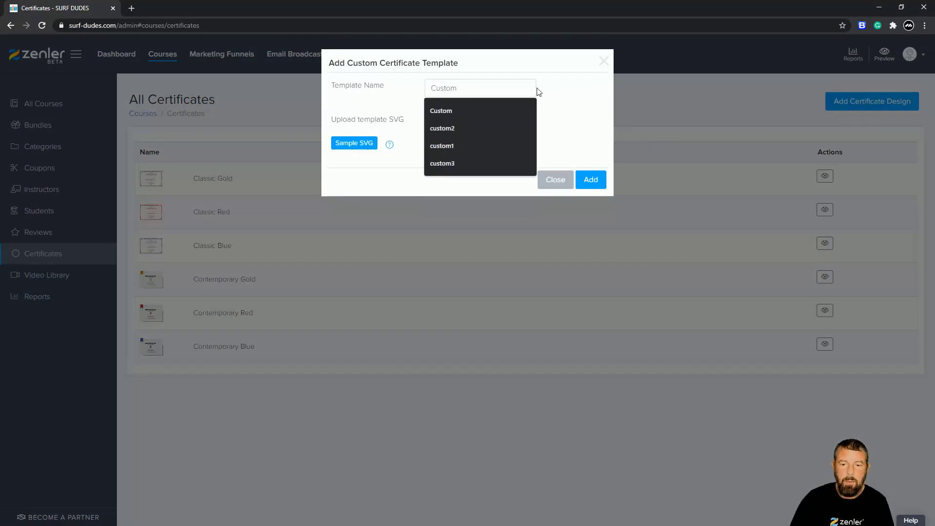
{"action": "left_click", "coordinate": [539, 106]}
{"action": "left_click", "coordinate": [451, 117]}
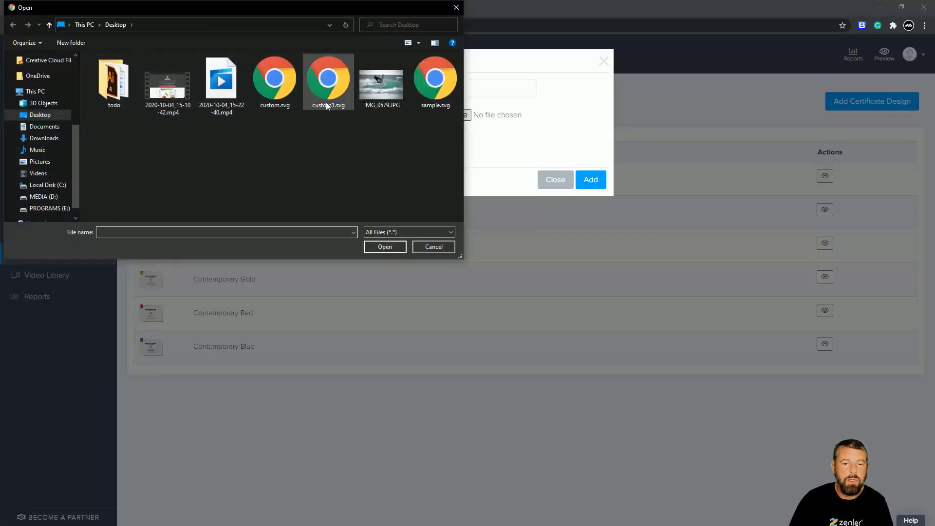
{"action": "left_click", "coordinate": [275, 105]}
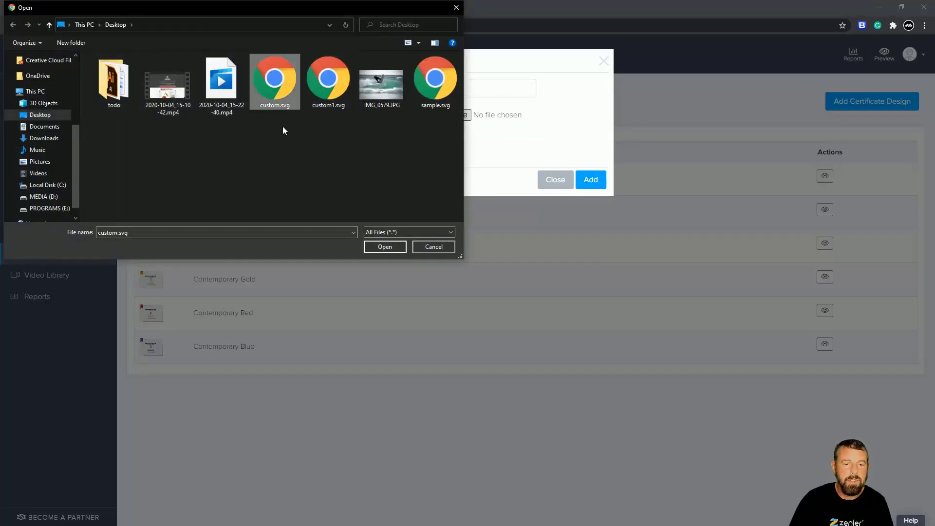
{"action": "left_click", "coordinate": [384, 247]}
{"action": "left_click", "coordinate": [590, 181]}
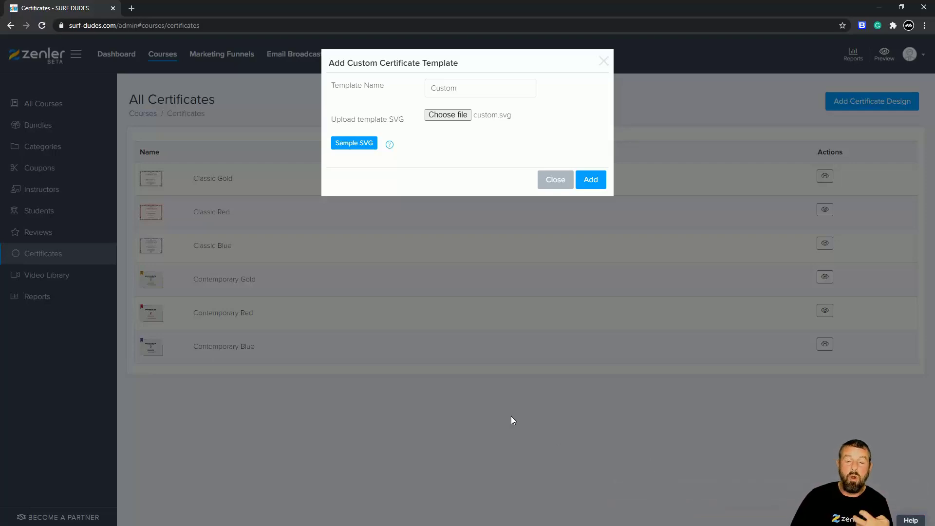
{"action": "left_click", "coordinate": [554, 179]}
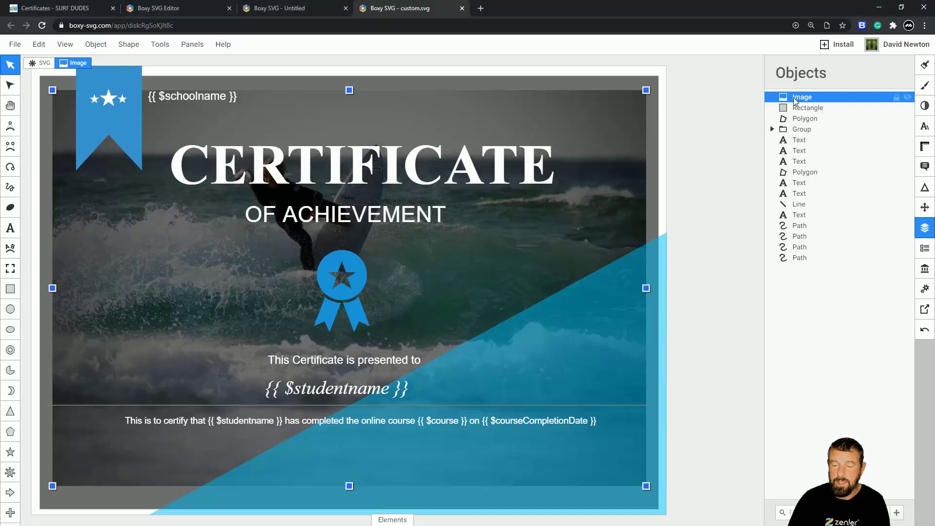
Switch to custom.svg in Boxy SVG, delete the background image, and set the rectangle's fill to #020202 with opacity 1.
{"action": "key", "text": "Delete"}
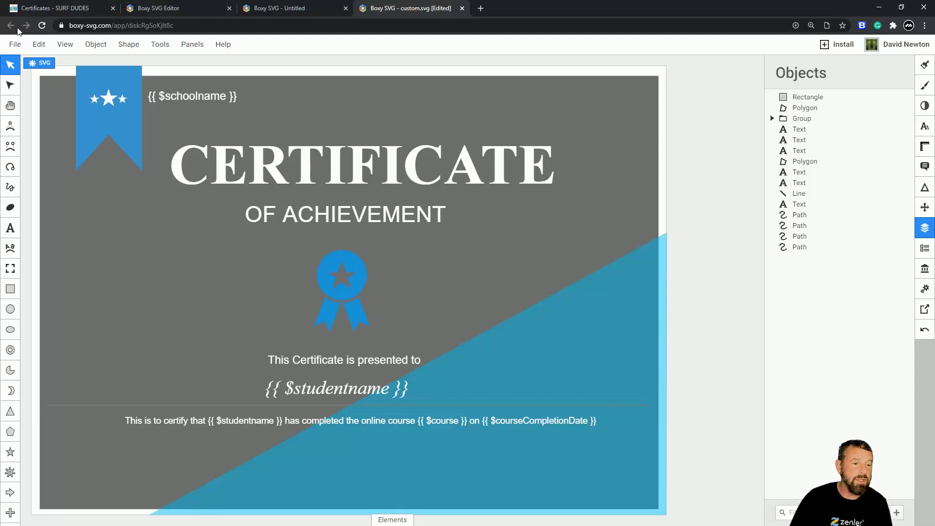
{"action": "left_click", "coordinate": [647, 206]}
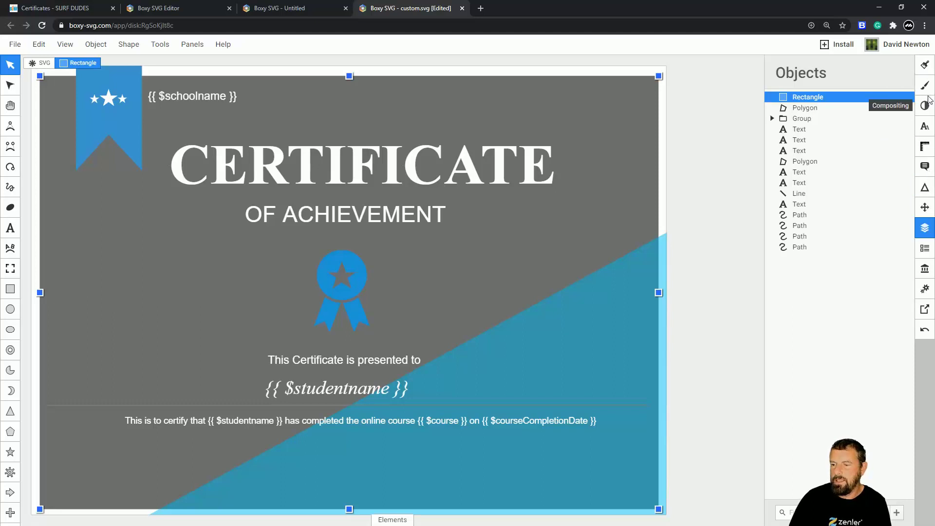
{"action": "left_click", "coordinate": [924, 65]}
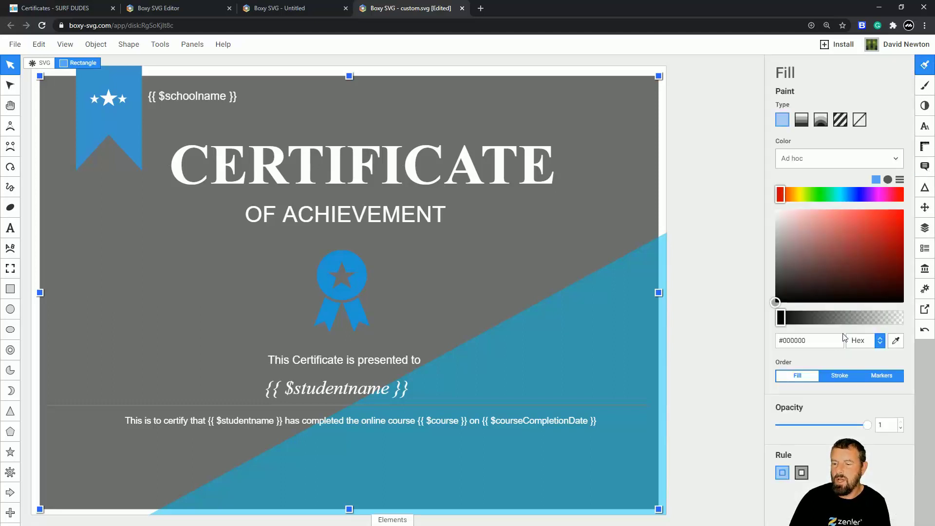
{"action": "mouse_move", "coordinate": [868, 425]}
{"action": "left_mouse_down"}
{"action": "mouse_move", "coordinate": [848, 428]}
{"action": "mouse_move", "coordinate": [869, 425]}
{"action": "left_mouse_up"}
{"action": "left_click_drag", "start_coordinate": [797, 260], "coordinate": [769, 302]}
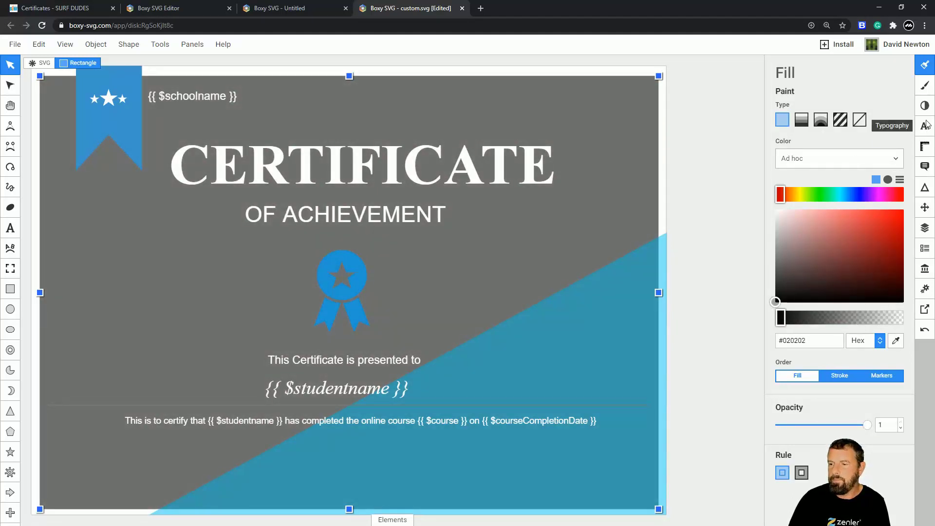
{"action": "left_click", "coordinate": [925, 105]}
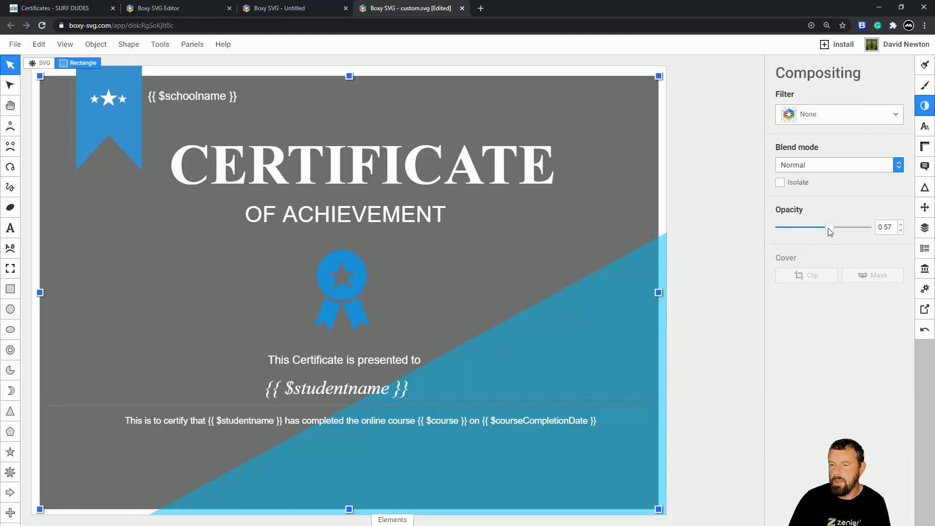
{"action": "left_click_drag", "start_coordinate": [830, 229], "coordinate": [883, 228]}
{"action": "left_click", "coordinate": [710, 226]}
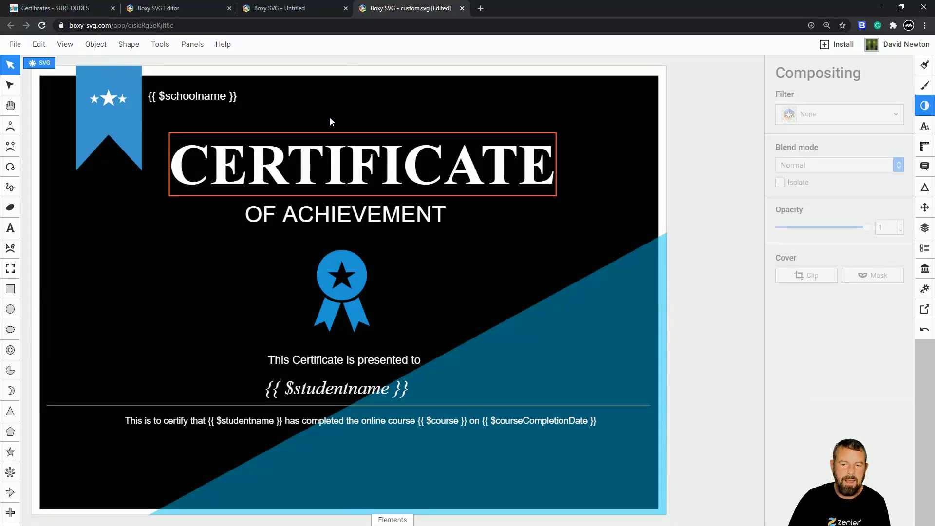
Save the certificate to disk over the existing custom.svg on the Desktop.
{"action": "left_click", "coordinate": [15, 44]}
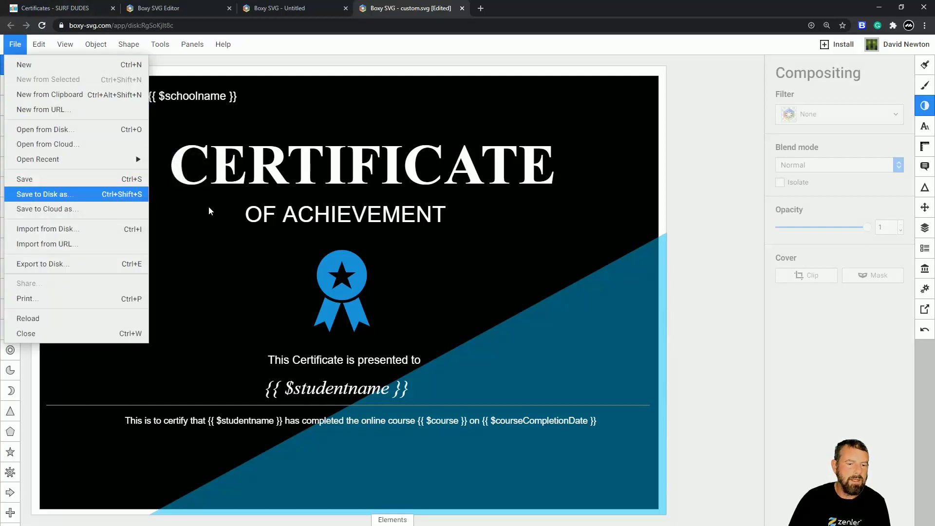
{"action": "left_click", "coordinate": [170, 104]}
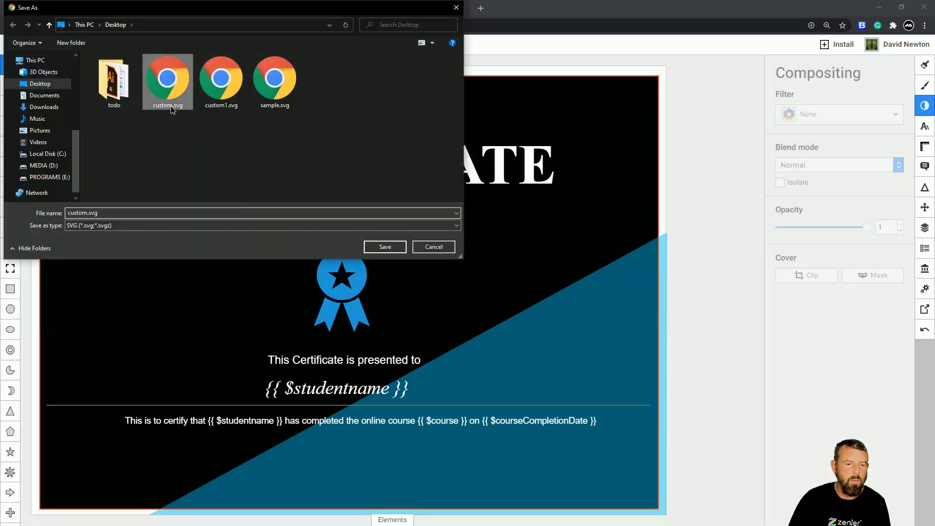
{"action": "left_click", "coordinate": [385, 246]}
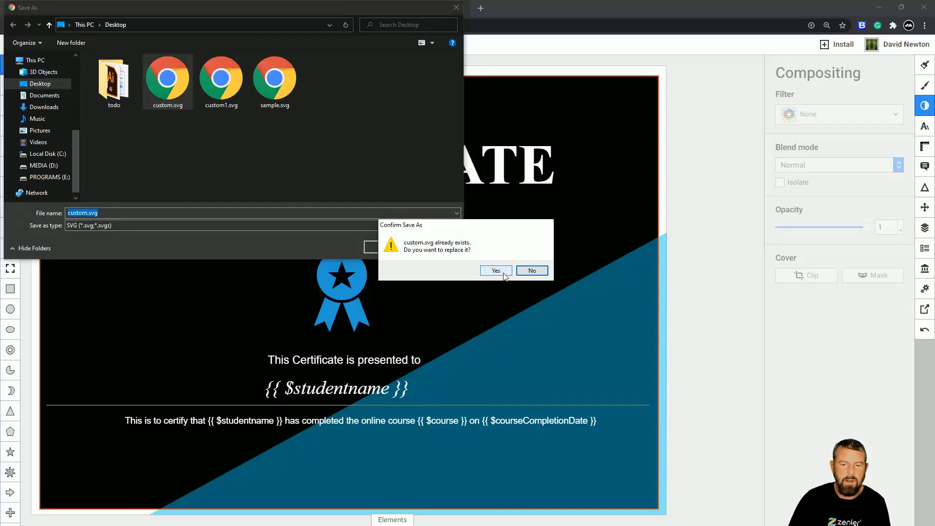
{"action": "left_click", "coordinate": [496, 271]}
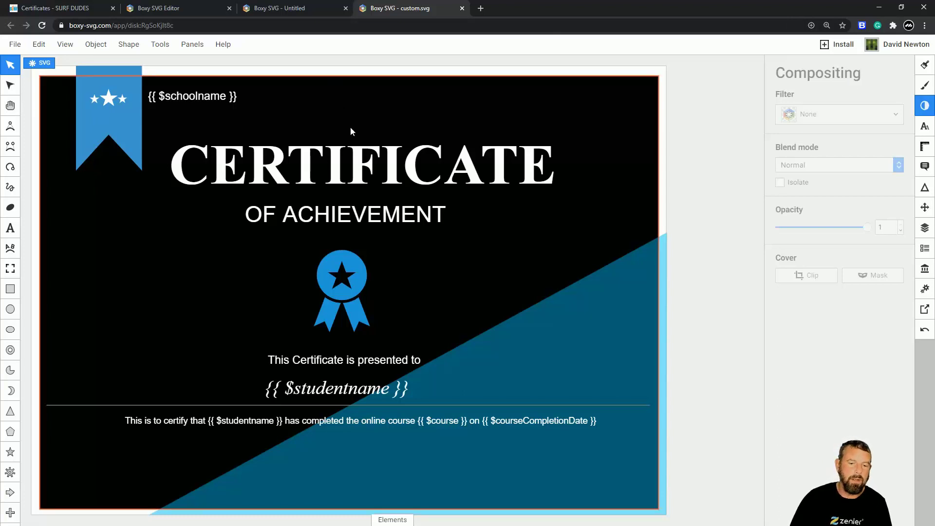
Open custom1.svg from the Desktop for editing.
{"action": "left_click", "coordinate": [18, 45]}
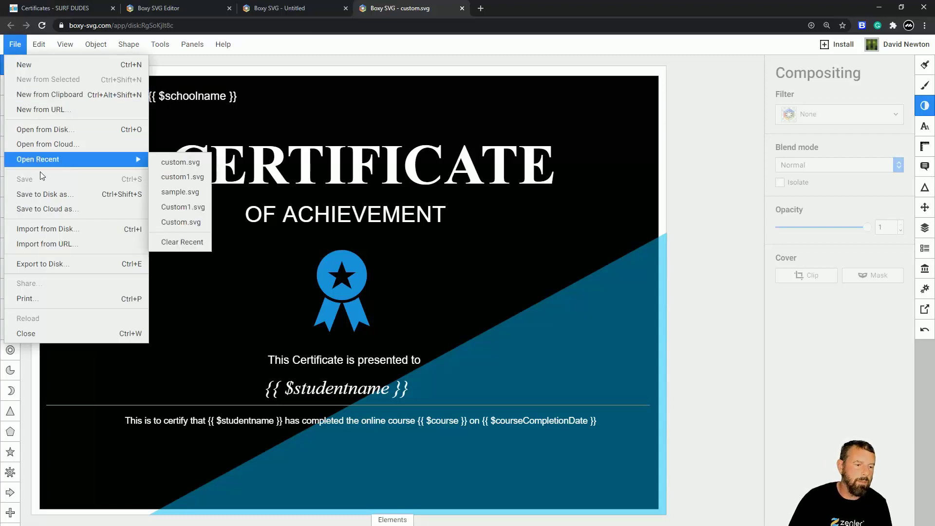
{"action": "left_click", "coordinate": [54, 129]}
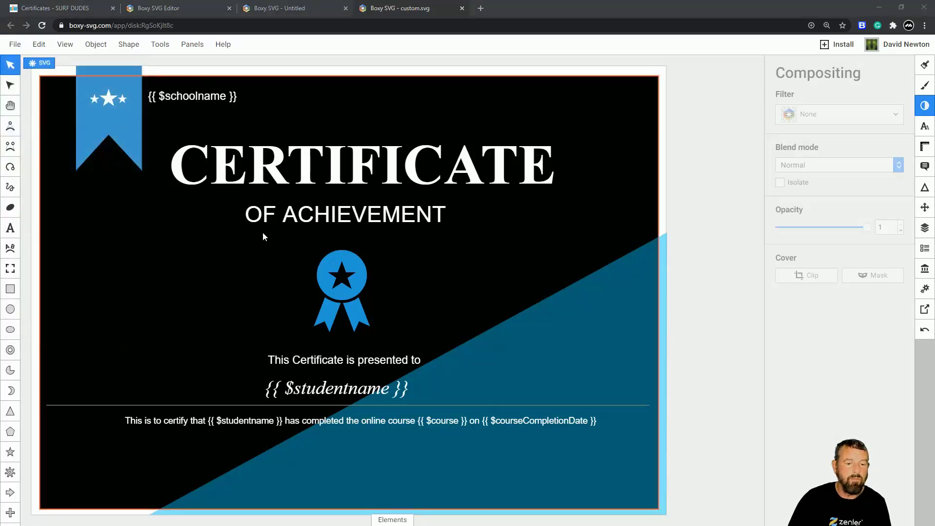
{"action": "left_click", "coordinate": [220, 98]}
{"action": "double_click", "coordinate": [220, 98]}
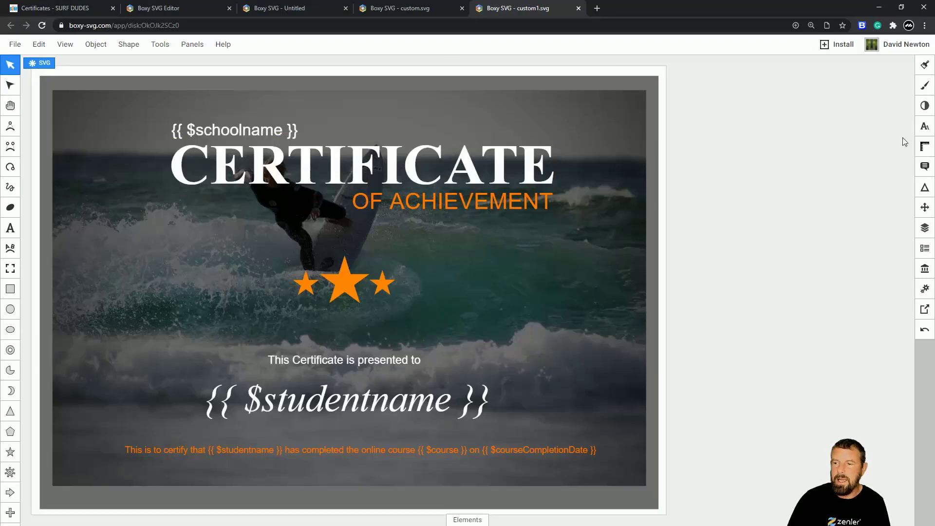
Delete the background image from the custom1.svg certificate.
{"action": "left_click", "coordinate": [925, 227]}
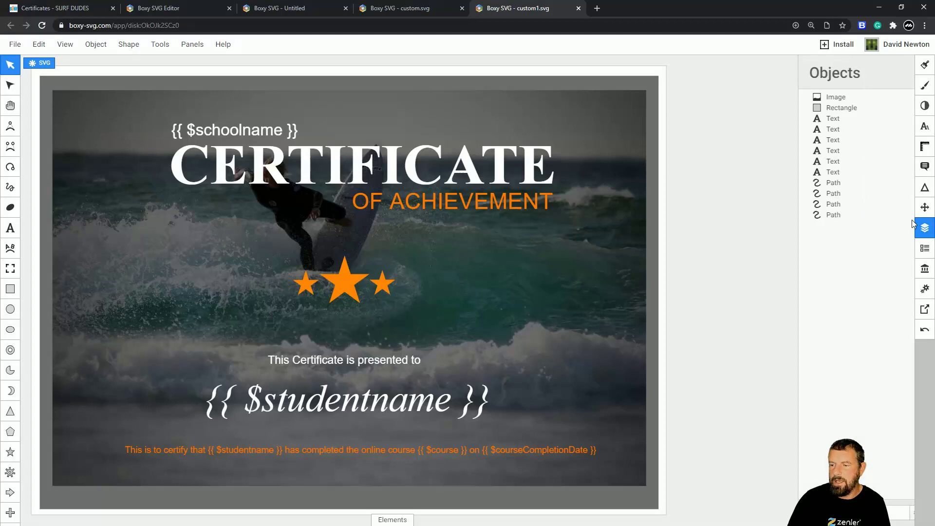
{"action": "left_click", "coordinate": [804, 99]}
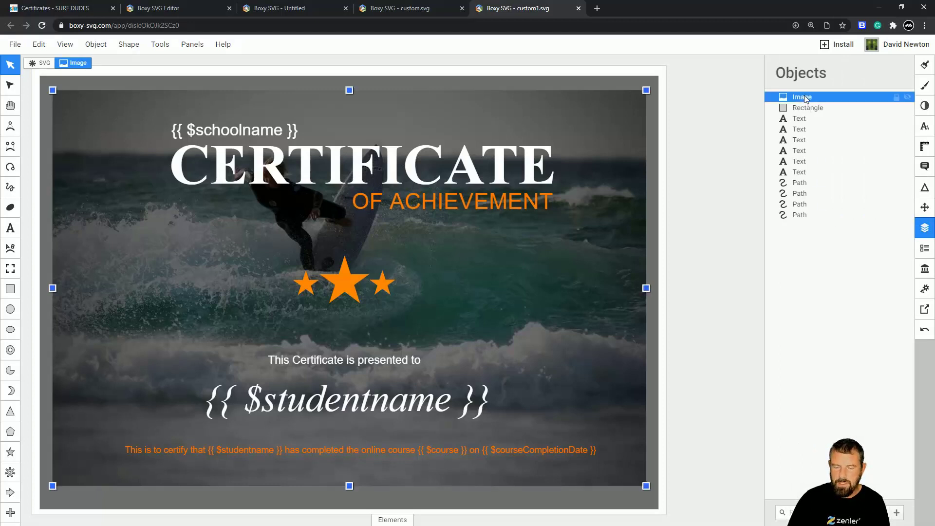
{"action": "key", "text": "Delete"}
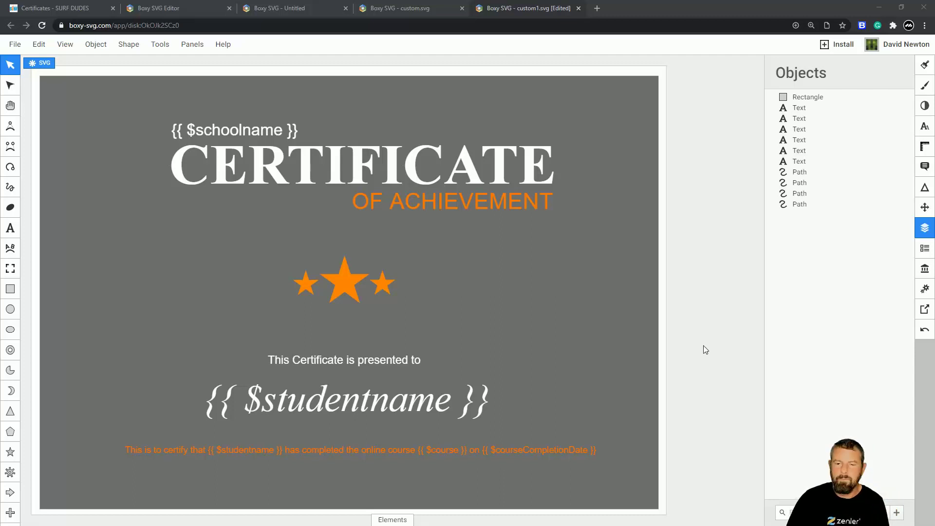
Import IMG_0579.JPG from the Desktop and reorder it behind the rectangle and all other objects.
{"action": "left_click", "coordinate": [14, 46]}
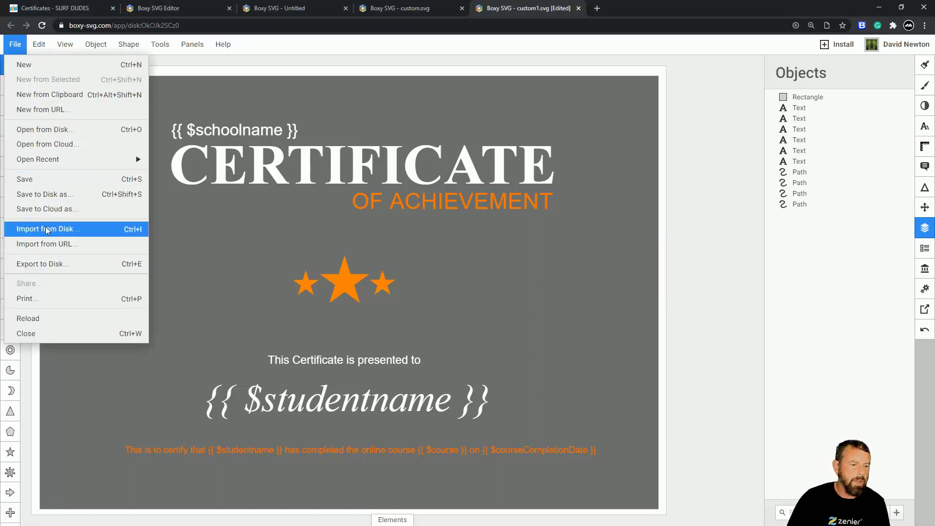
{"action": "left_click", "coordinate": [45, 226]}
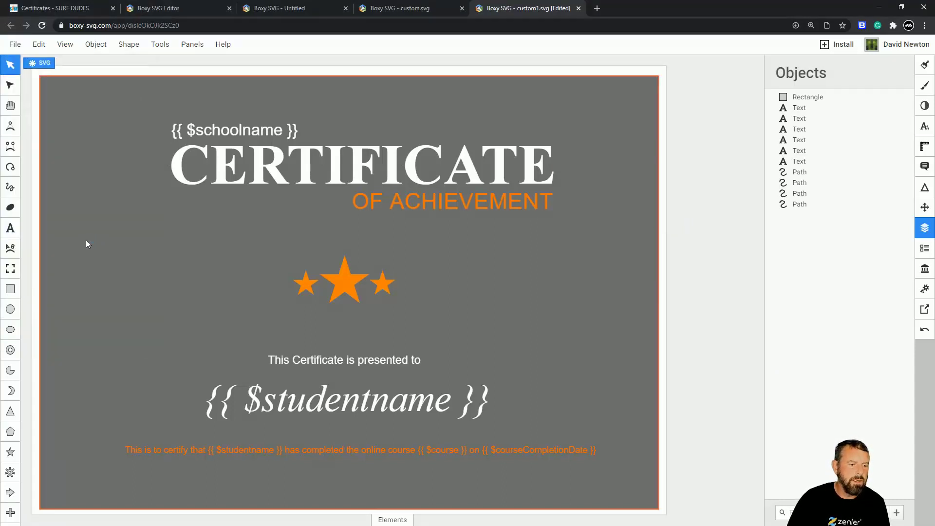
{"action": "left_click", "coordinate": [261, 89]}
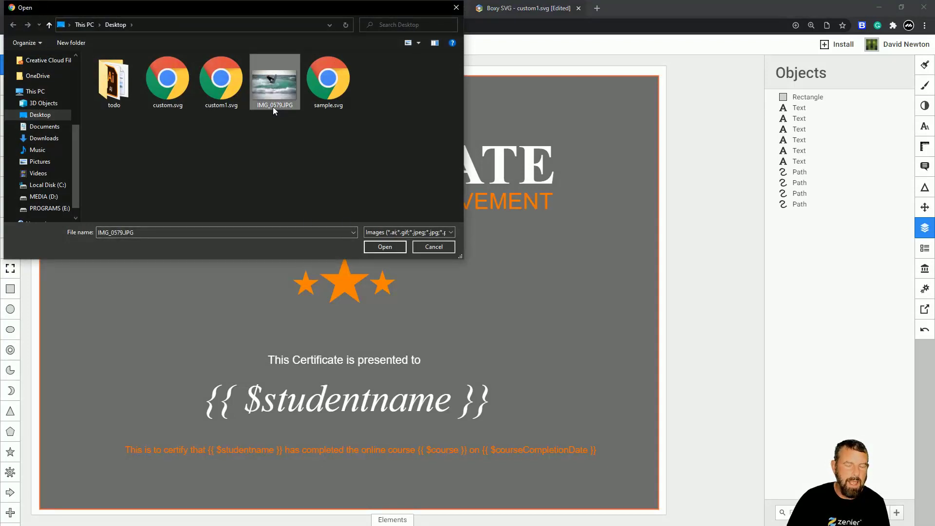
{"action": "left_click", "coordinate": [384, 250]}
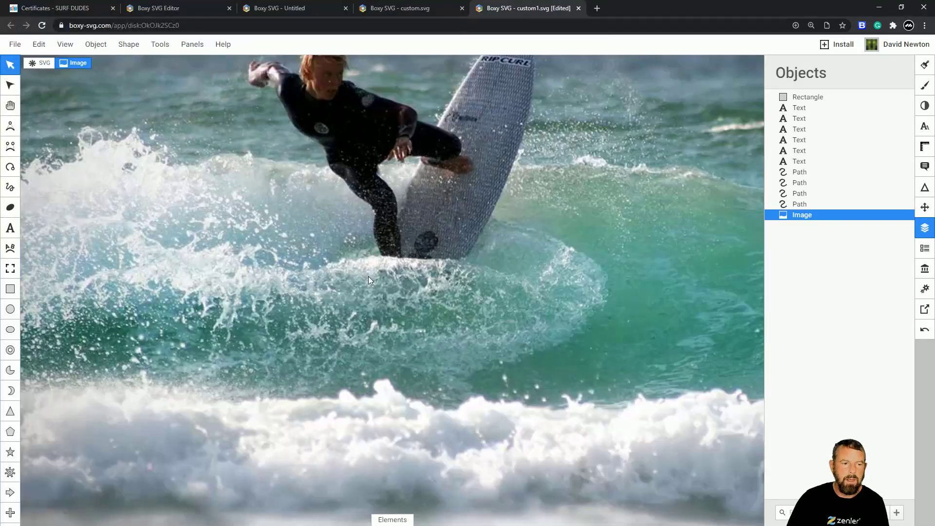
{"action": "key", "text": "ctrl+0"}
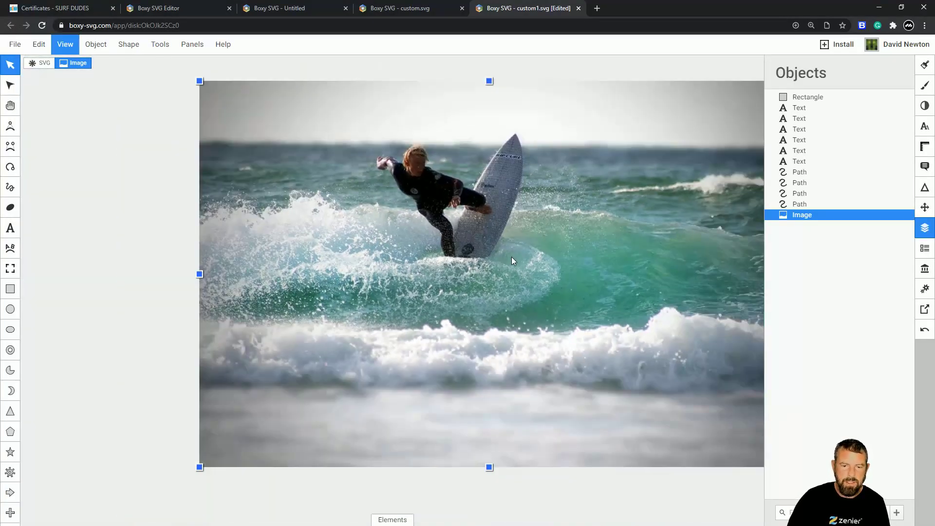
{"action": "left_click_drag", "start_coordinate": [800, 218], "coordinate": [804, 98]}
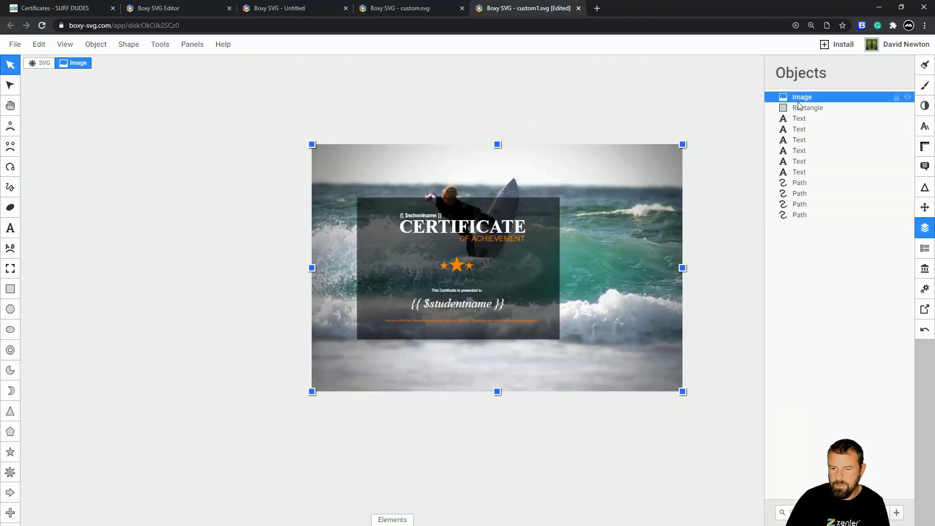
Scale down the imported surfer photo and position it so it covers the whole certificate with a small overhang.
{"action": "left_click_drag", "start_coordinate": [683, 393], "coordinate": [479, 257]}
{"action": "left_click_drag", "start_coordinate": [419, 175], "coordinate": [461, 216]}
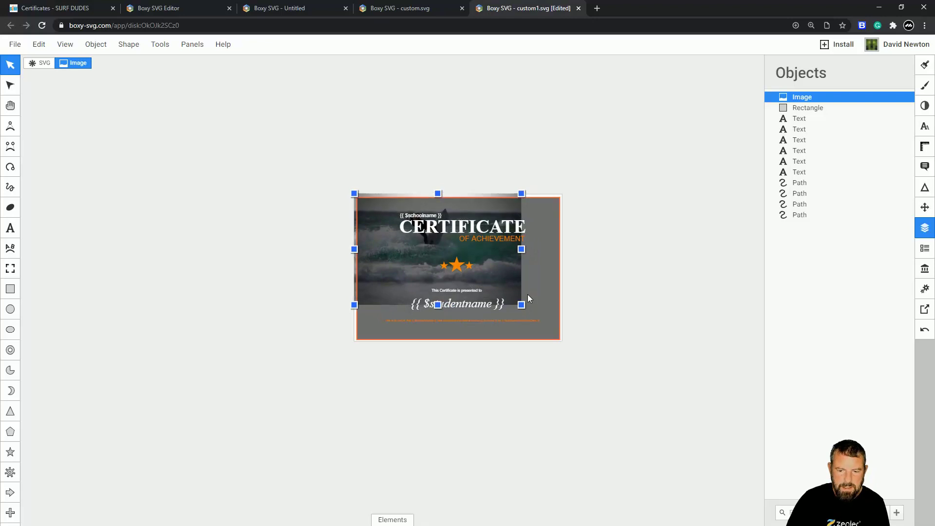
{"action": "left_click_drag", "start_coordinate": [521, 304], "coordinate": [579, 361]}
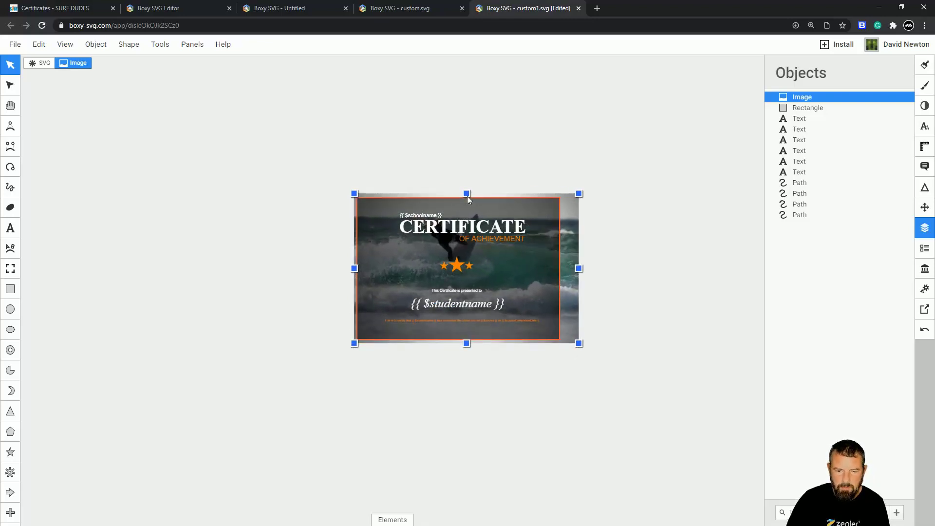
{"action": "left_click_drag", "start_coordinate": [568, 298], "coordinate": [561, 298]}
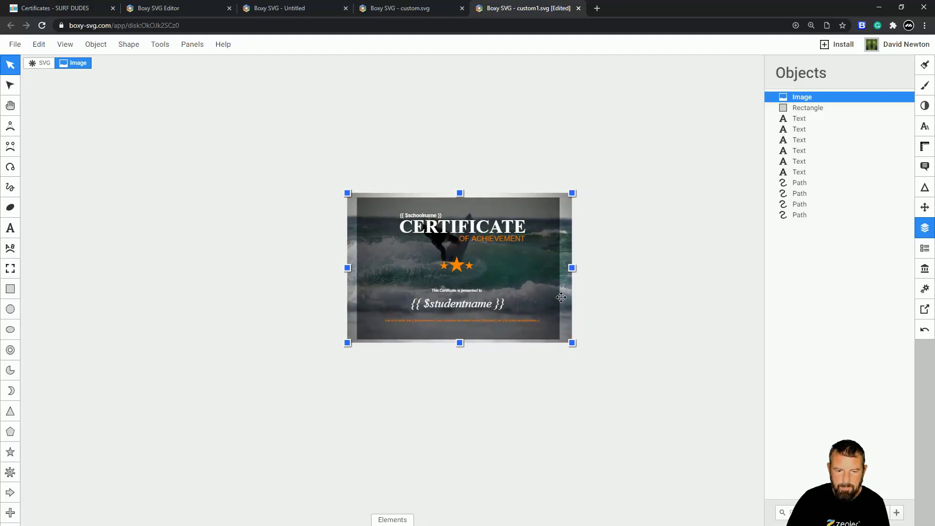
{"action": "left_click", "coordinate": [642, 279]}
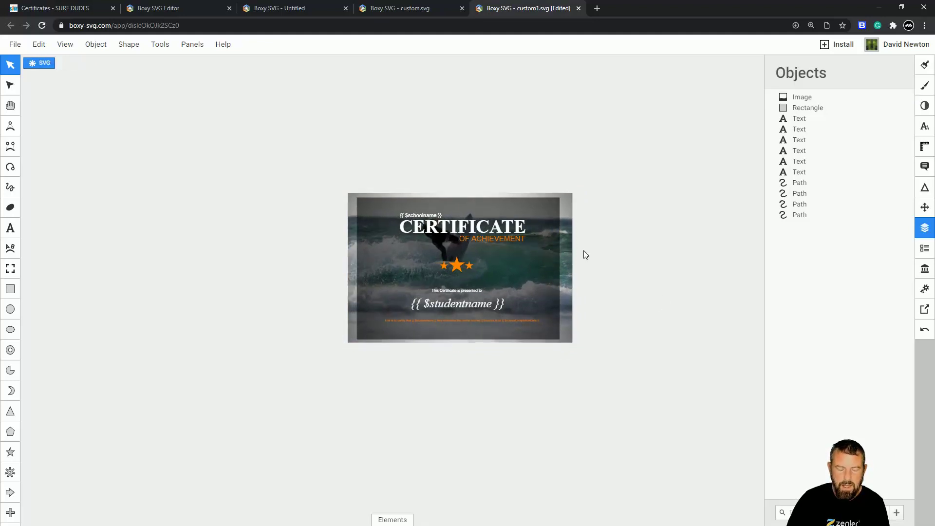
Save the edited certificate to the Desktop as custom1.svg, replacing the existing file.
{"action": "left_click", "coordinate": [14, 44]}
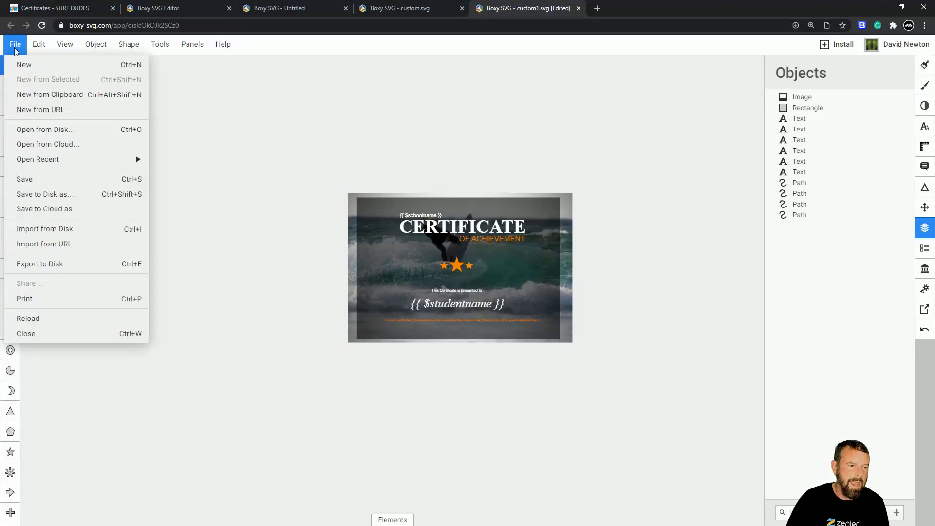
{"action": "left_click", "coordinate": [49, 195]}
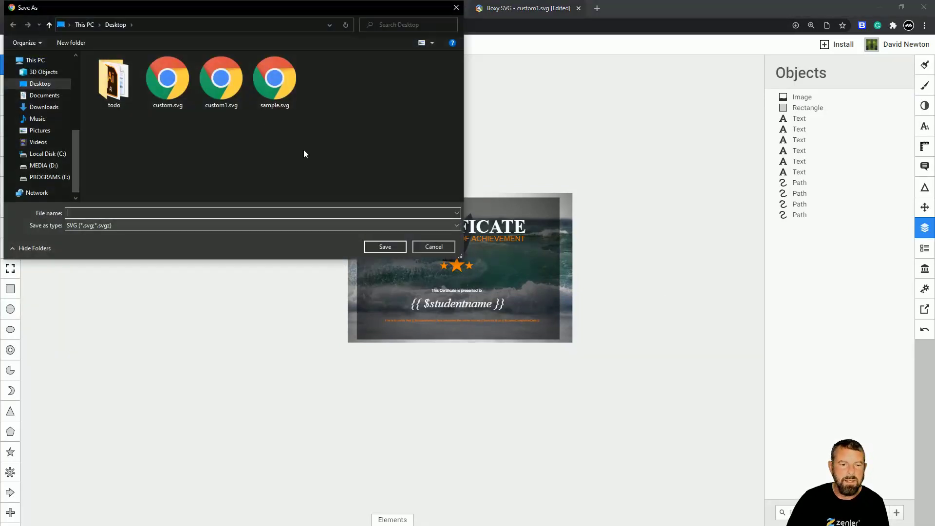
{"action": "left_click", "coordinate": [221, 88]}
{"action": "left_click", "coordinate": [378, 247]}
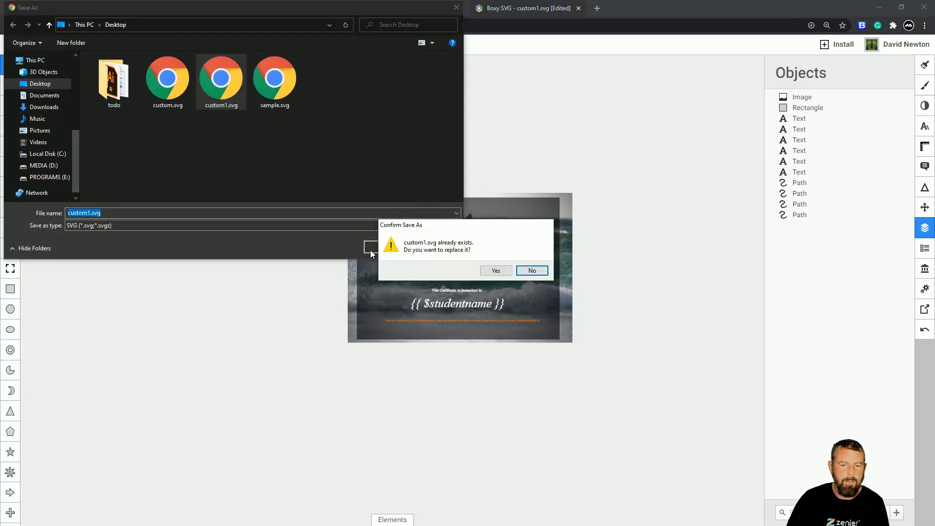
{"action": "left_click", "coordinate": [496, 270]}
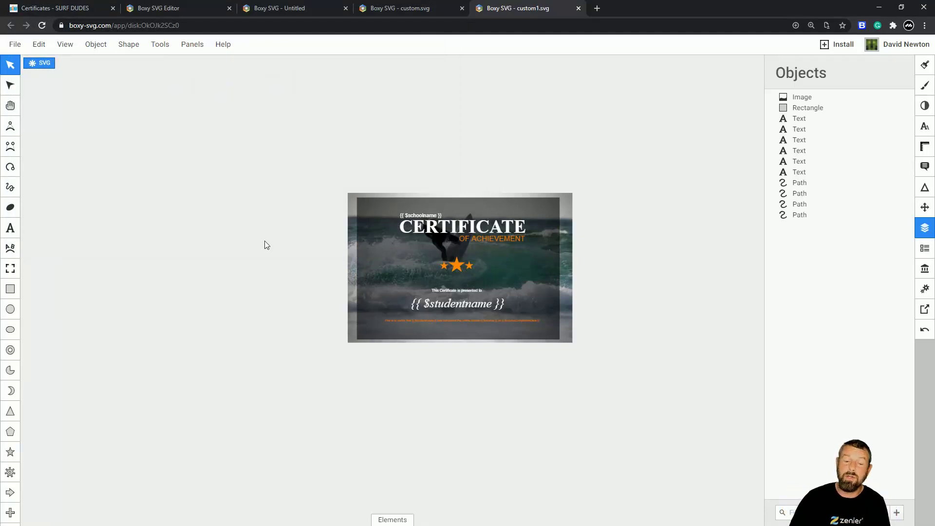
Switch to Zenler and try to add a custom certificate template named Custom from custom.svg on the Desktop.
{"action": "left_click", "coordinate": [55, 9]}
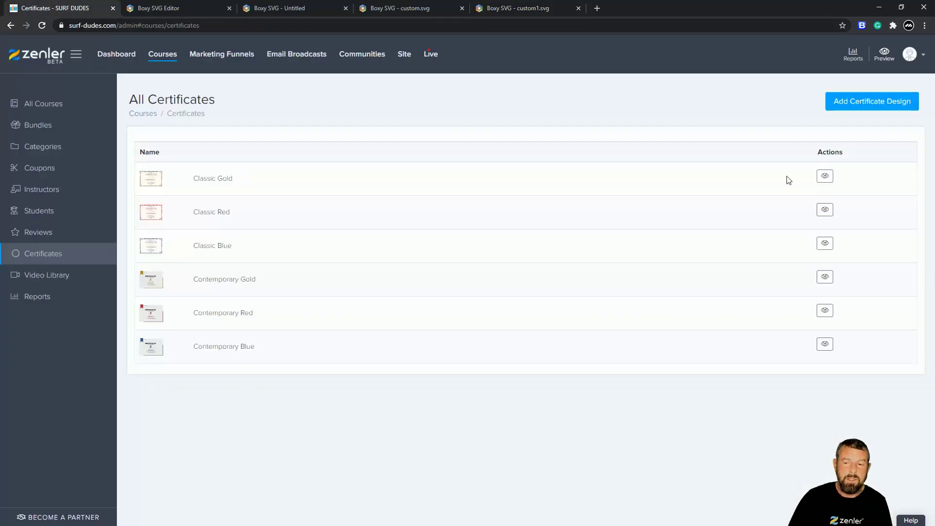
{"action": "left_click", "coordinate": [832, 108]}
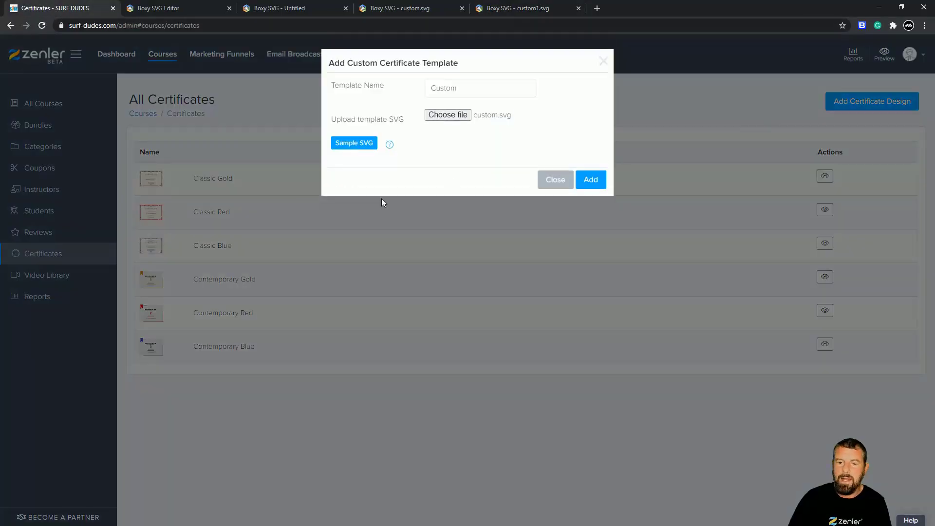
{"action": "left_click", "coordinate": [446, 117]}
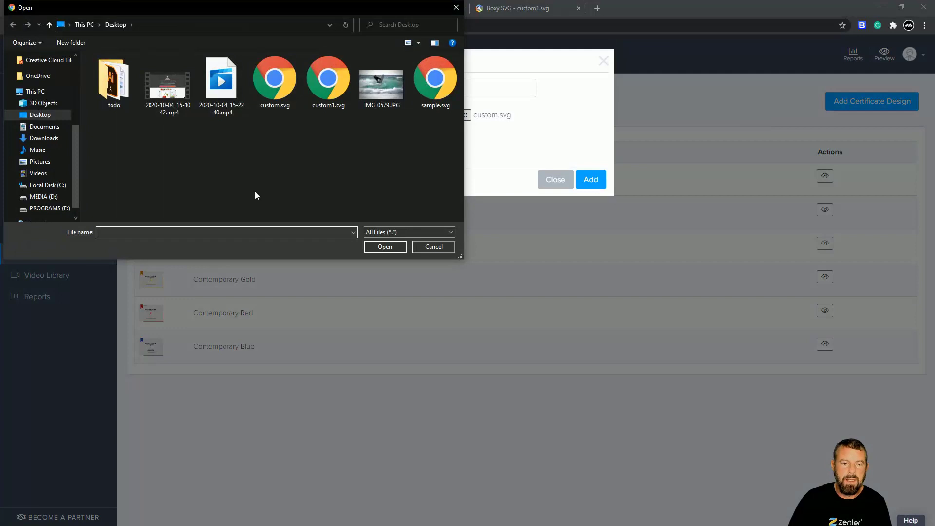
{"action": "left_click", "coordinate": [270, 104]}
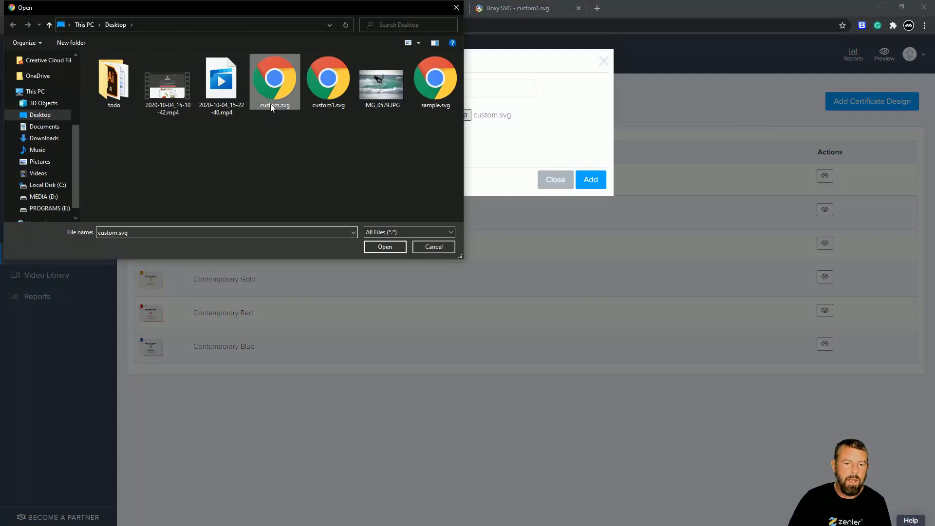
{"action": "left_click", "coordinate": [381, 251]}
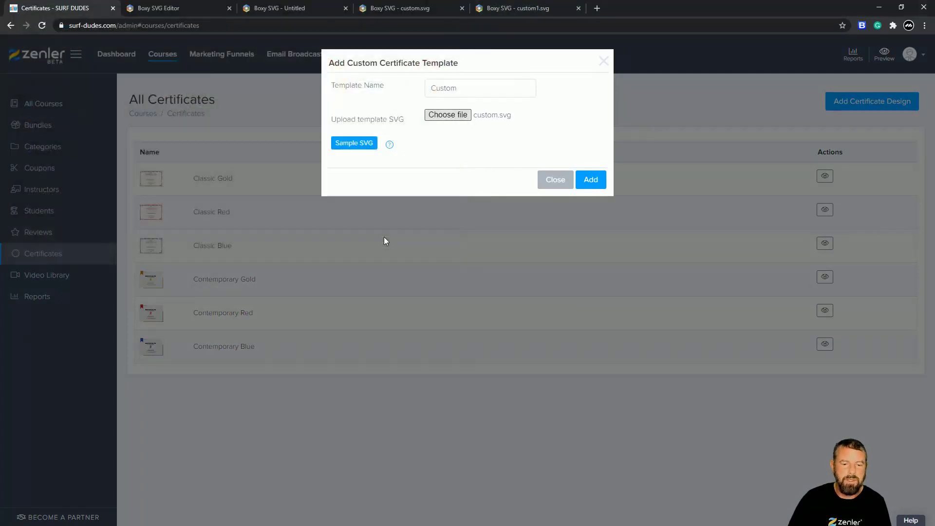
{"action": "left_click", "coordinate": [590, 181]}
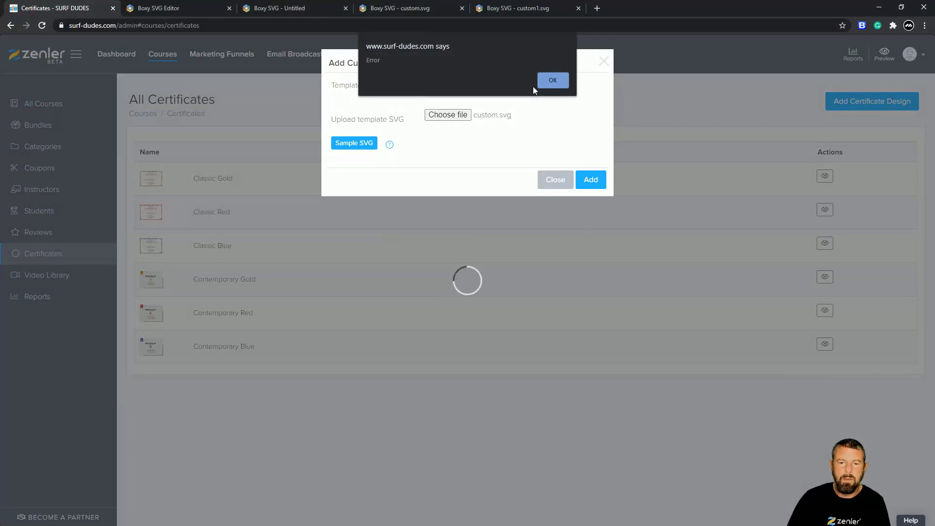
{"action": "left_click", "coordinate": [559, 80]}
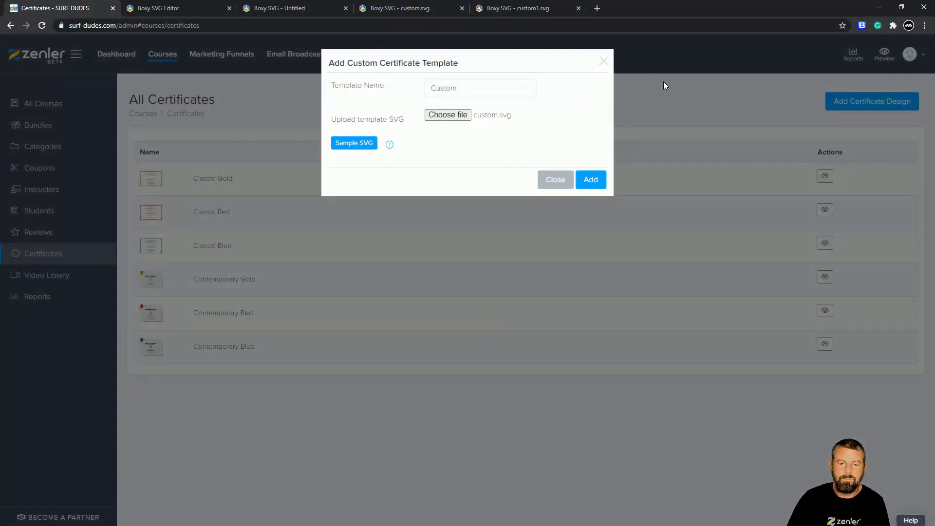
{"action": "left_click", "coordinate": [547, 182]}
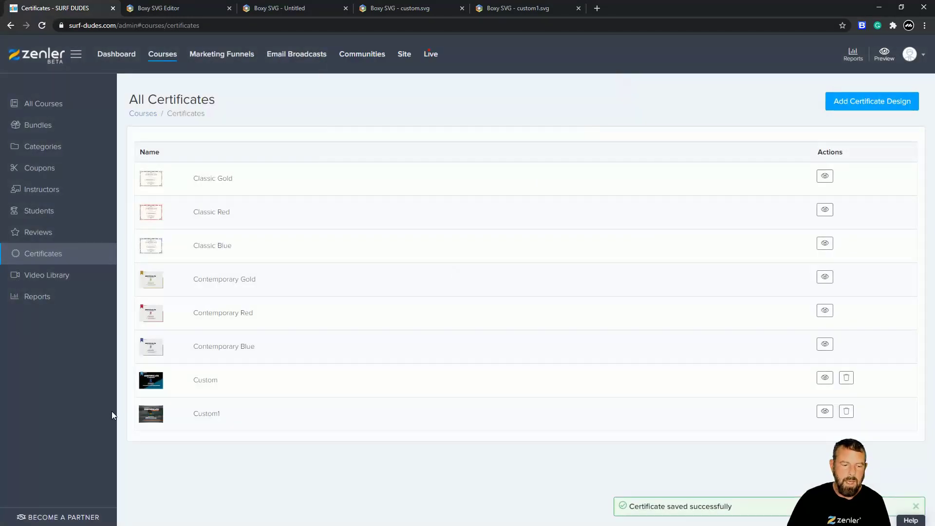
Preview the Custom1 certificate design and close the preview.
{"action": "left_click", "coordinate": [824, 411]}
{"action": "left_click", "coordinate": [670, 400]}
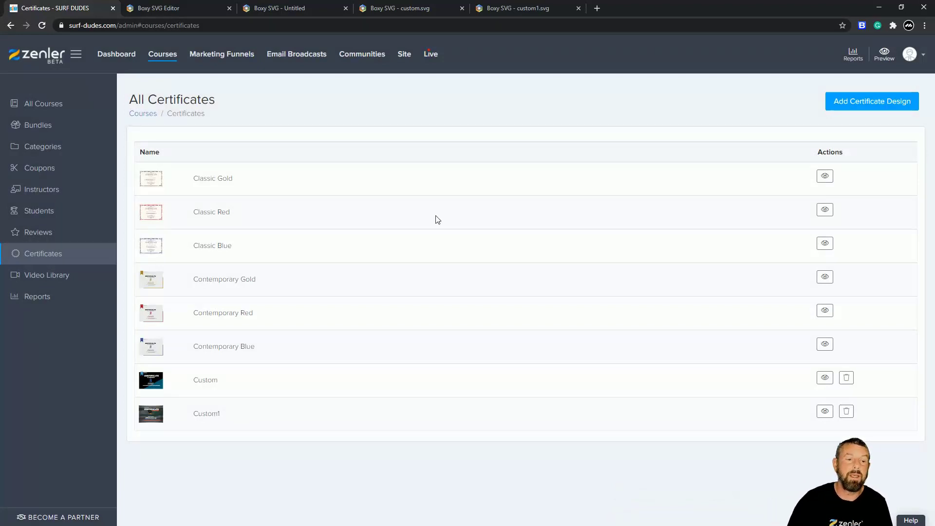
Open the Test course, review its curriculum lessons and return to its course details.
{"action": "left_click", "coordinate": [162, 58]}
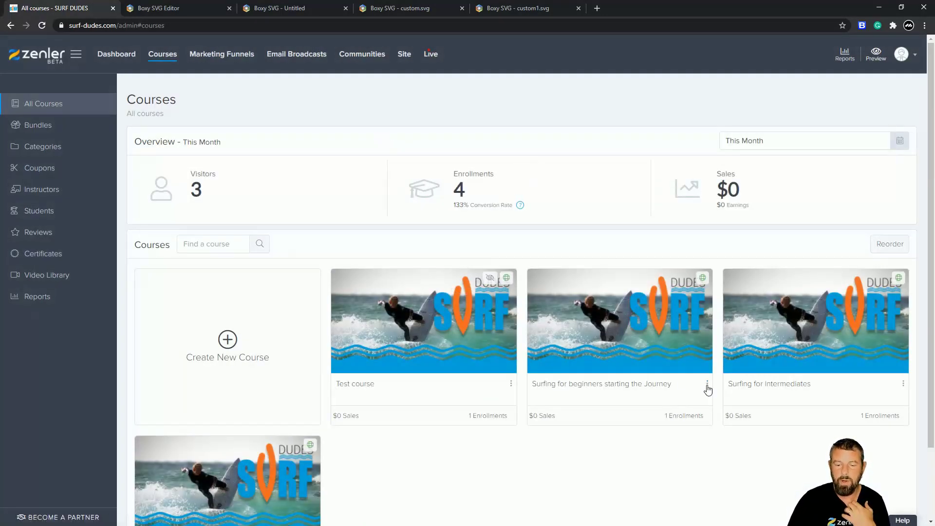
{"action": "left_click", "coordinate": [437, 334]}
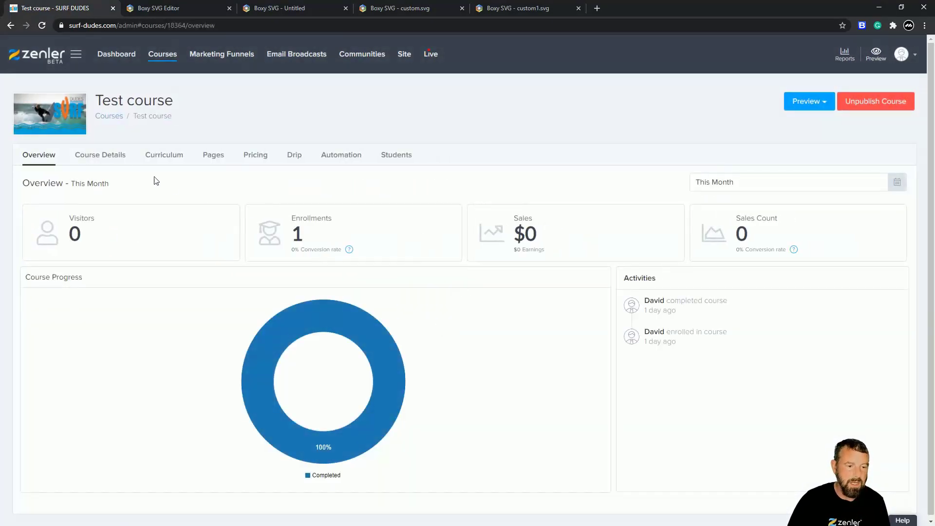
{"action": "left_click", "coordinate": [96, 156]}
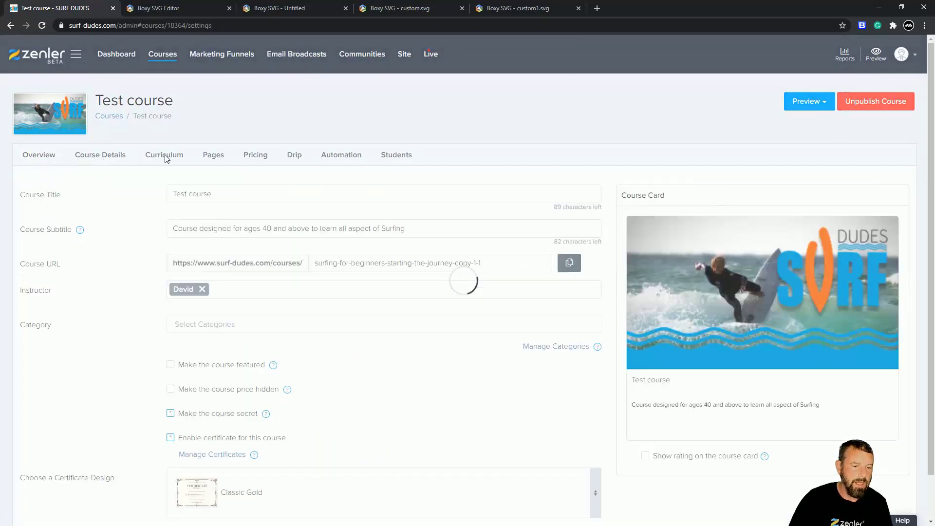
{"action": "left_click", "coordinate": [161, 155]}
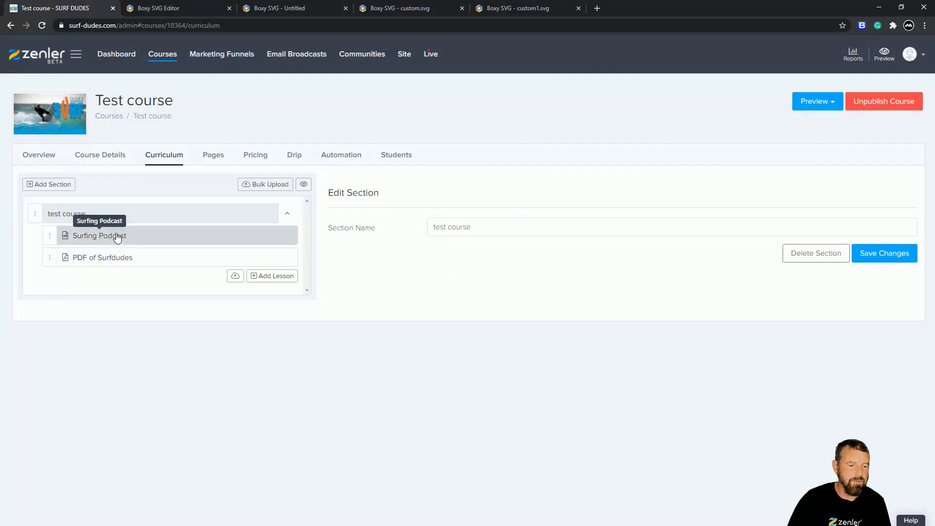
{"action": "left_click", "coordinate": [101, 155]}
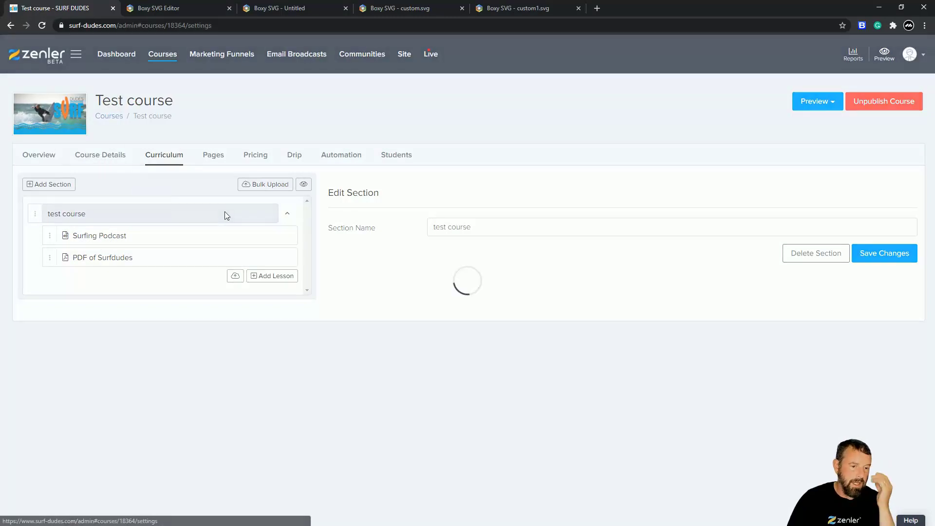
Set the Test course's certificate design to Custom and update the course.
{"action": "scroll", "coordinate": [142, 370], "scroll_direction": "down", "scroll_amount": 1}
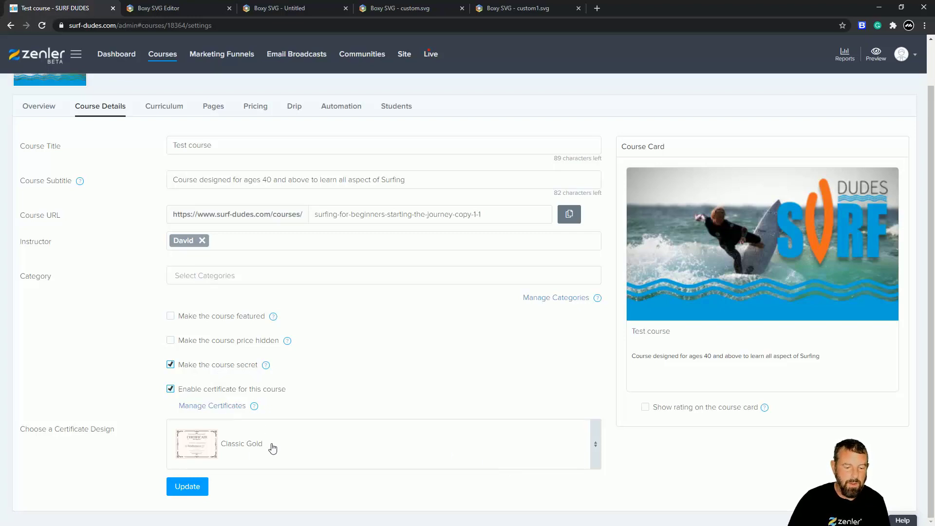
{"action": "left_click", "coordinate": [329, 443]}
{"action": "left_click_drag", "start_coordinate": [597, 328], "coordinate": [598, 414]}
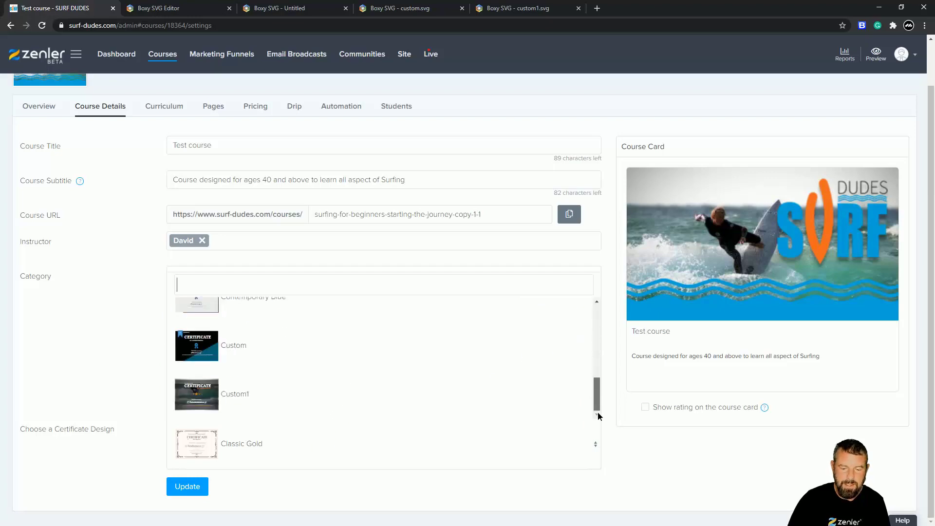
{"action": "left_click", "coordinate": [194, 354]}
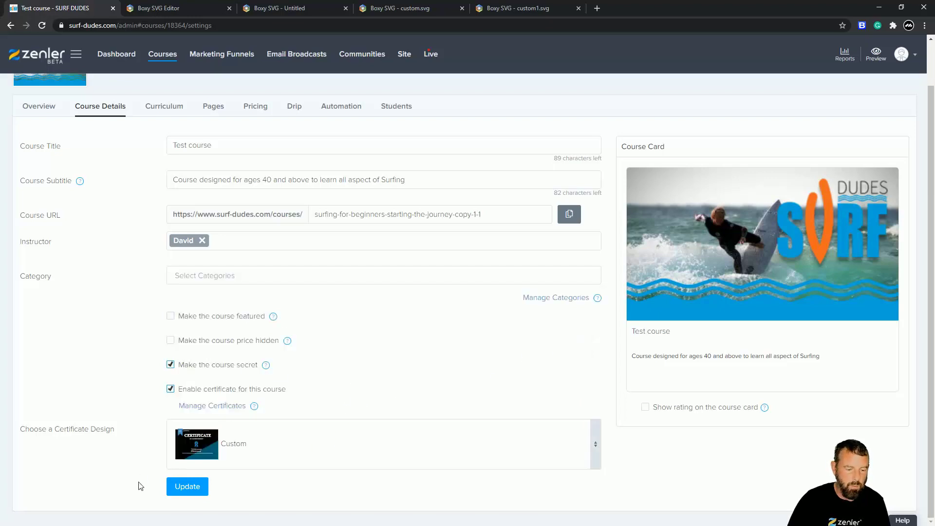
{"action": "left_click", "coordinate": [193, 491]}
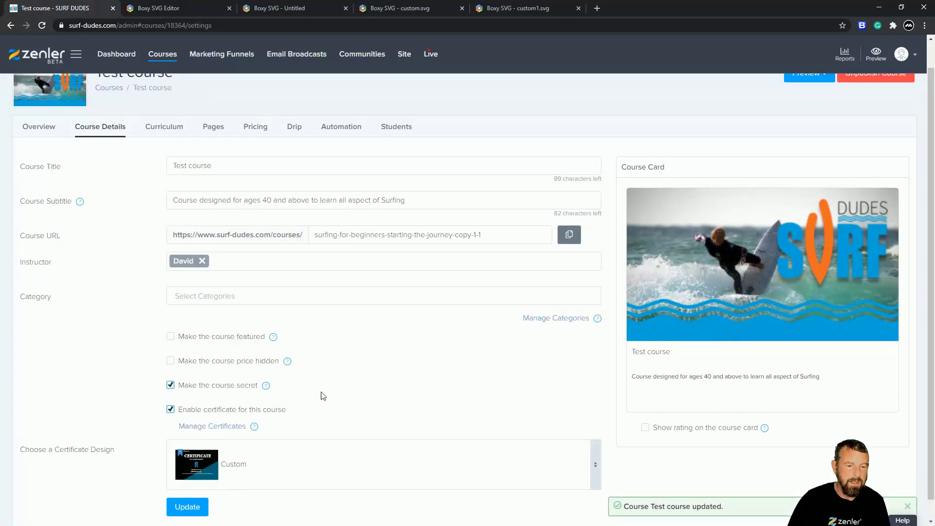
Open the profile of the student enrolled in the Test course and check their enrolled courses and progress.
{"action": "left_click", "coordinate": [394, 128]}
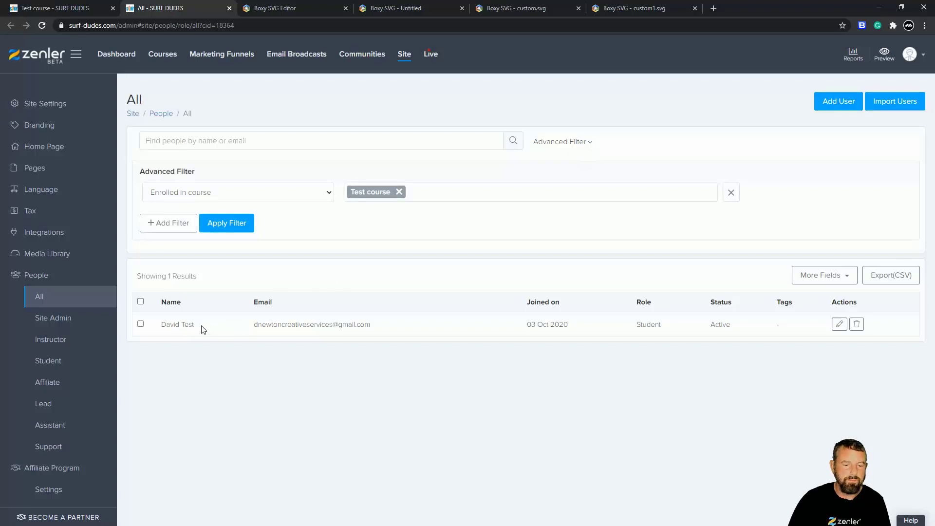
{"action": "left_click", "coordinate": [839, 324]}
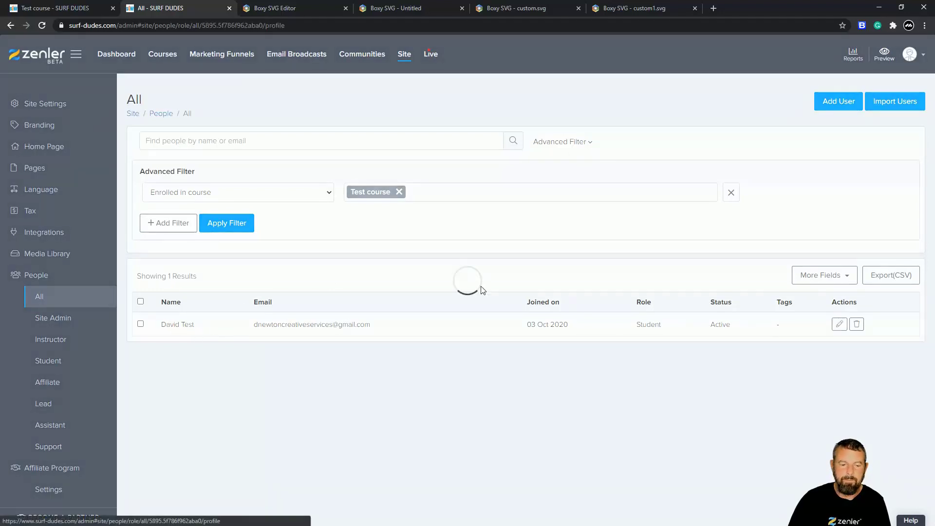
{"action": "left_click", "coordinate": [239, 142]}
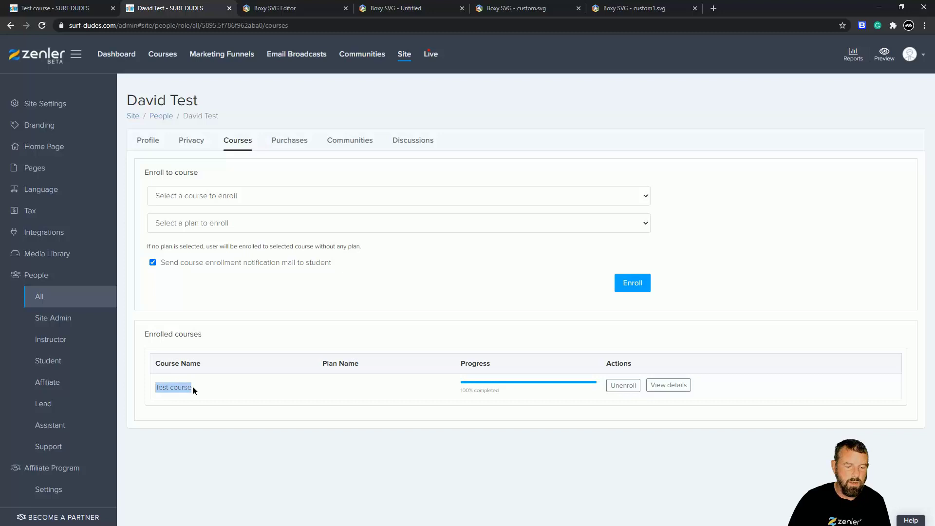
{"action": "left_click", "coordinate": [368, 465]}
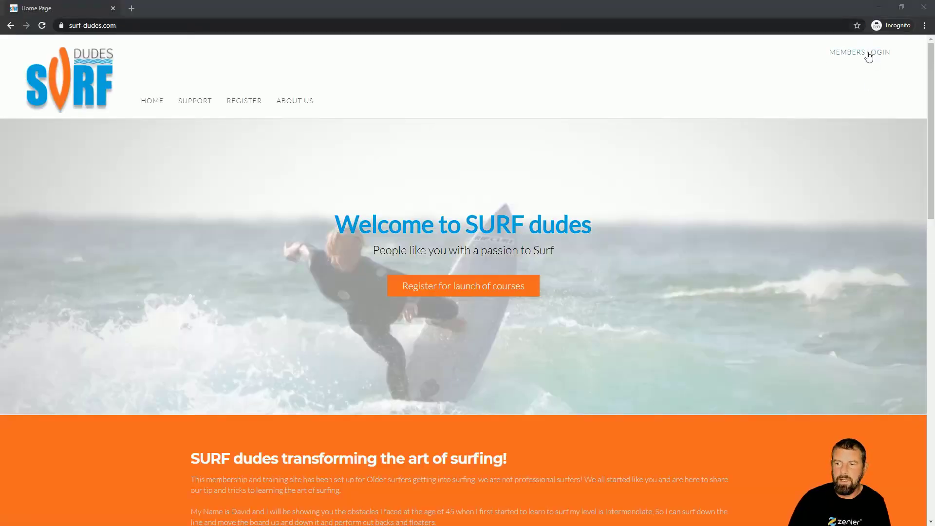
On the incognito SURF dudes site, log in as the student, open the Test course from My Courses and download its certificate.
{"action": "left_click", "coordinate": [861, 55]}
{"action": "scroll", "coordinate": [382, 276], "scroll_direction": "down", "scroll_amount": 5}
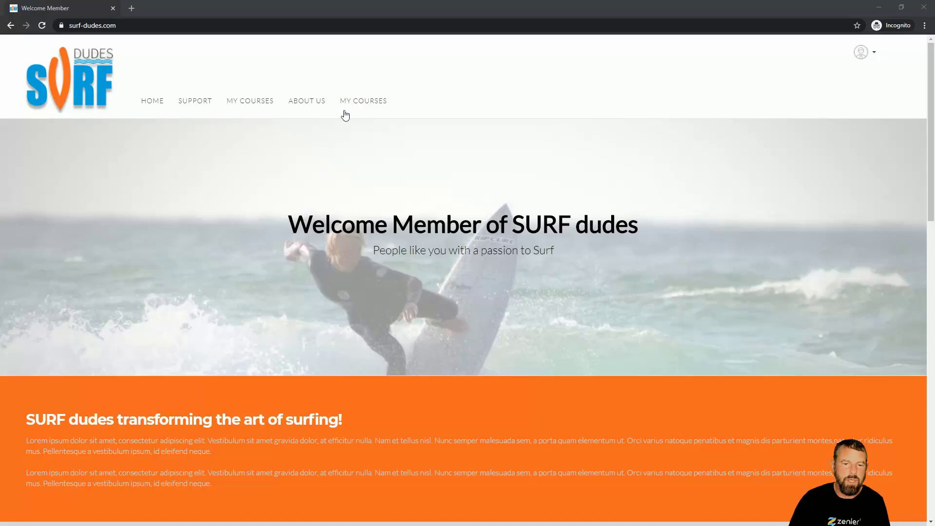
{"action": "left_click", "coordinate": [356, 101]}
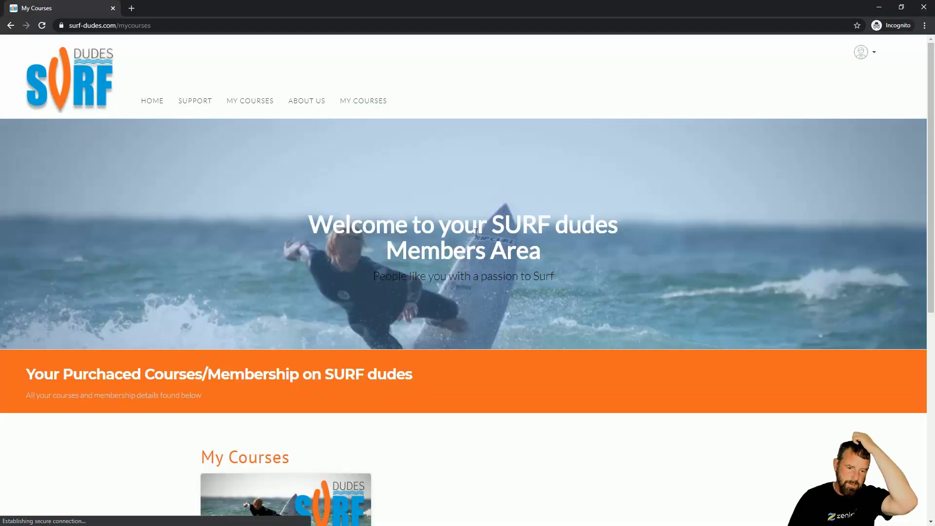
{"action": "scroll", "coordinate": [468, 236], "scroll_direction": "down", "scroll_amount": 5}
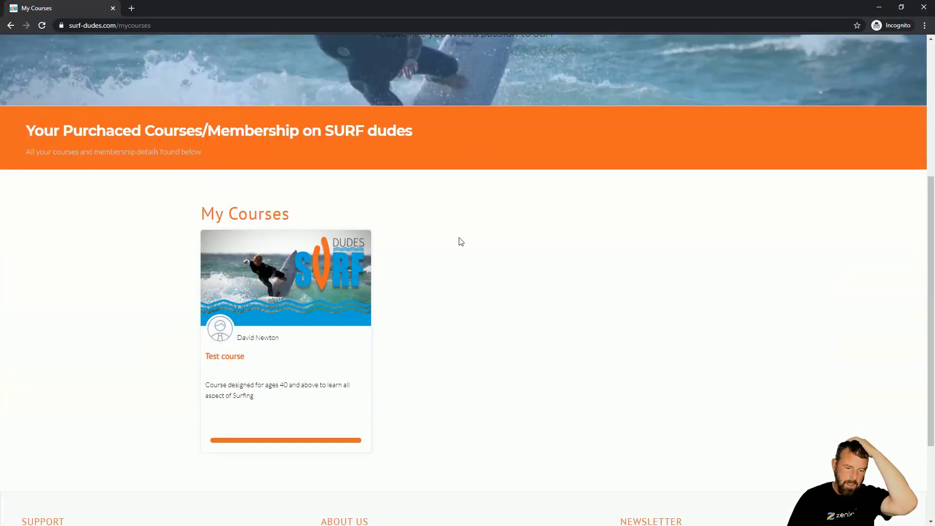
{"action": "left_click", "coordinate": [253, 281]}
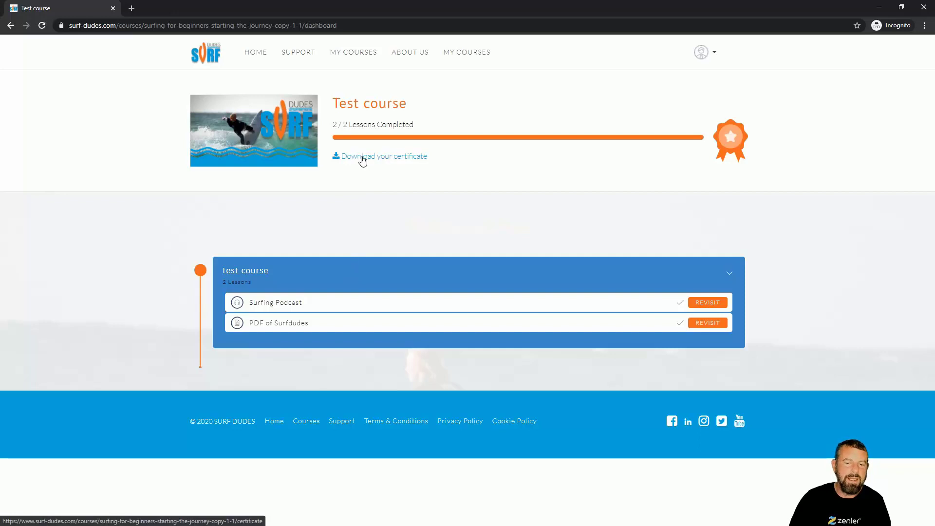
{"action": "left_click", "coordinate": [378, 161]}
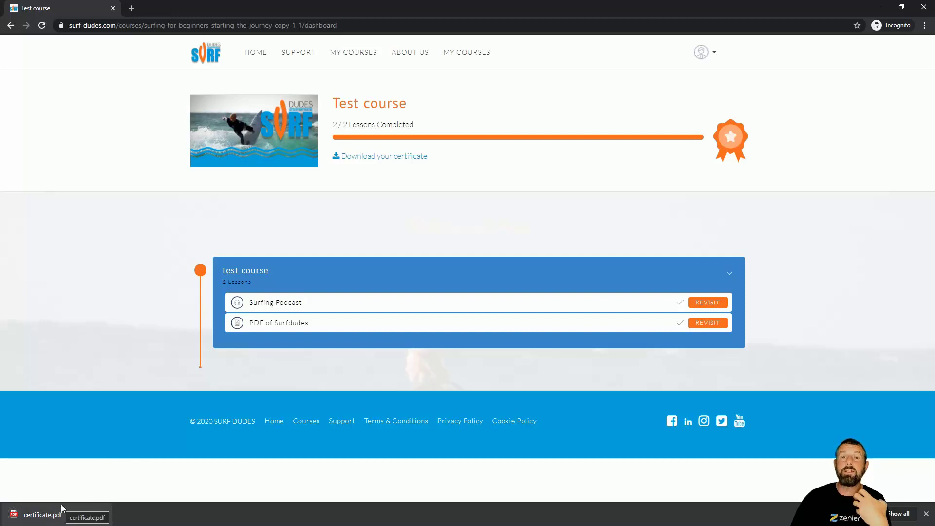
View the downloaded certificate.pdf, close it and return to the Zenler admin window.
{"action": "left_click", "coordinate": [48, 515]}
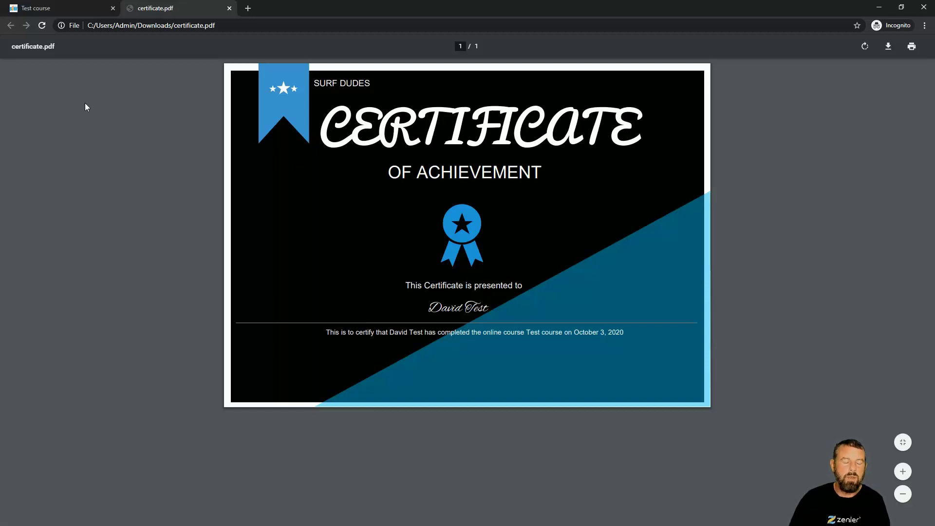
{"action": "left_click", "coordinate": [71, 8]}
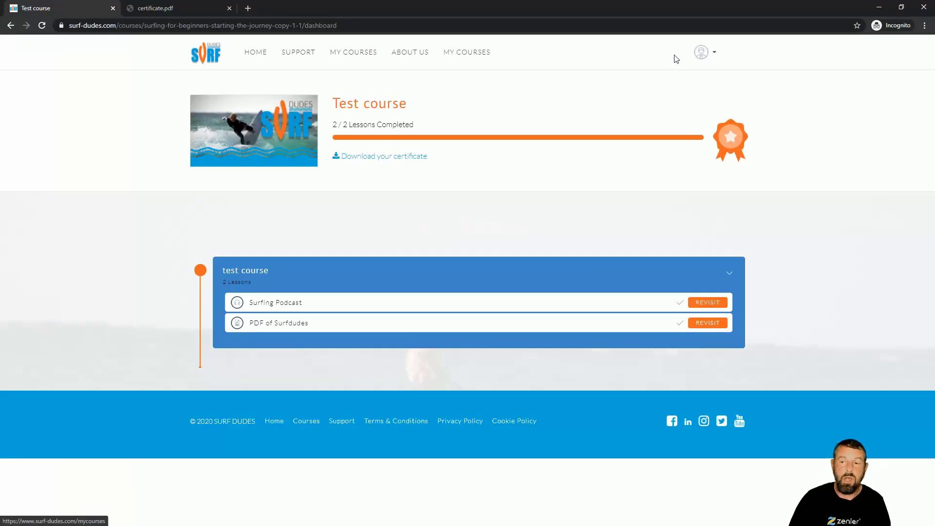
{"action": "left_click", "coordinate": [195, 8]}
{"action": "left_click", "coordinate": [230, 8]}
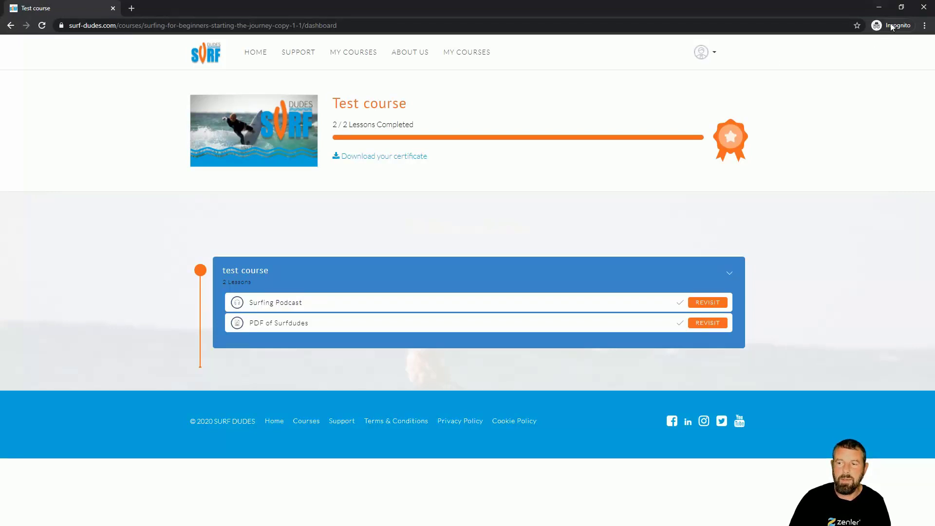
{"action": "left_click", "coordinate": [879, 8]}
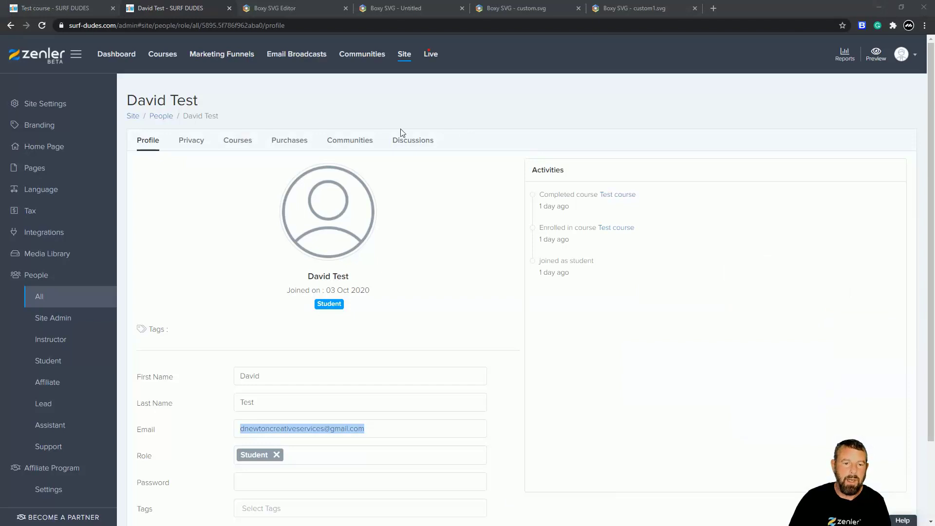
Set the Test course's certificate design to Custom1 in its course details and update the course.
{"action": "left_click", "coordinate": [162, 55]}
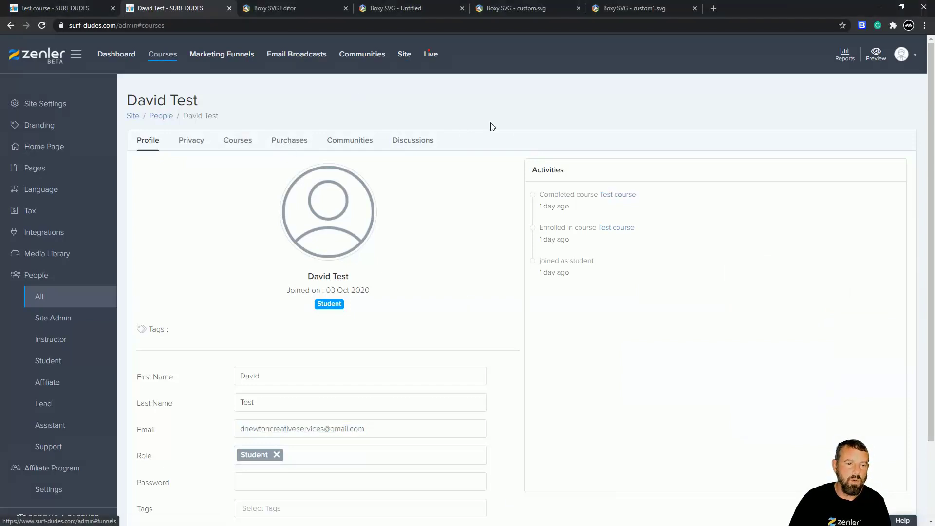
{"action": "scroll", "coordinate": [424, 330], "scroll_direction": "down", "scroll_amount": 1}
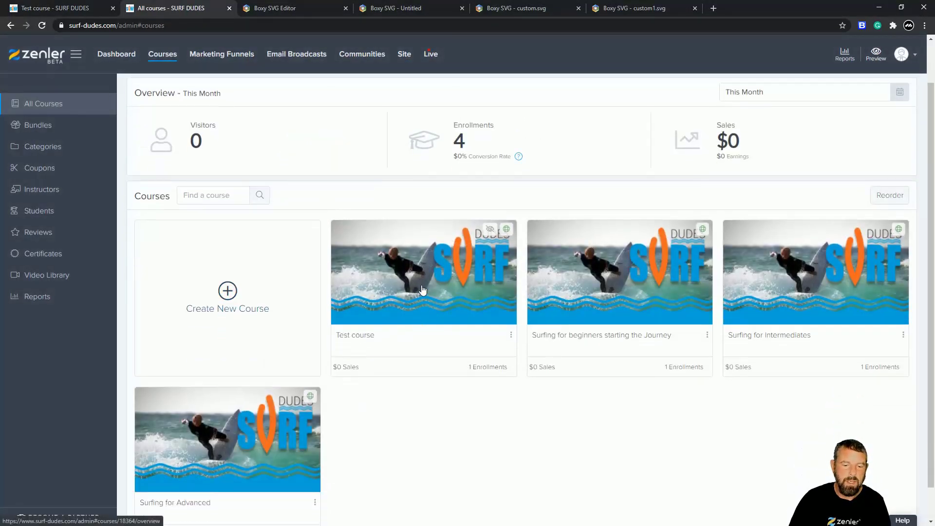
{"action": "left_click", "coordinate": [422, 290]}
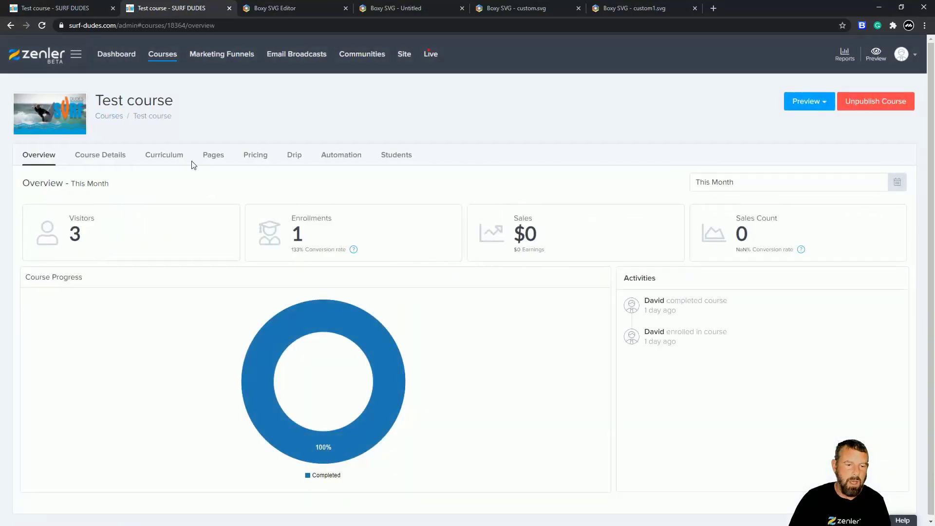
{"action": "left_click", "coordinate": [101, 161]}
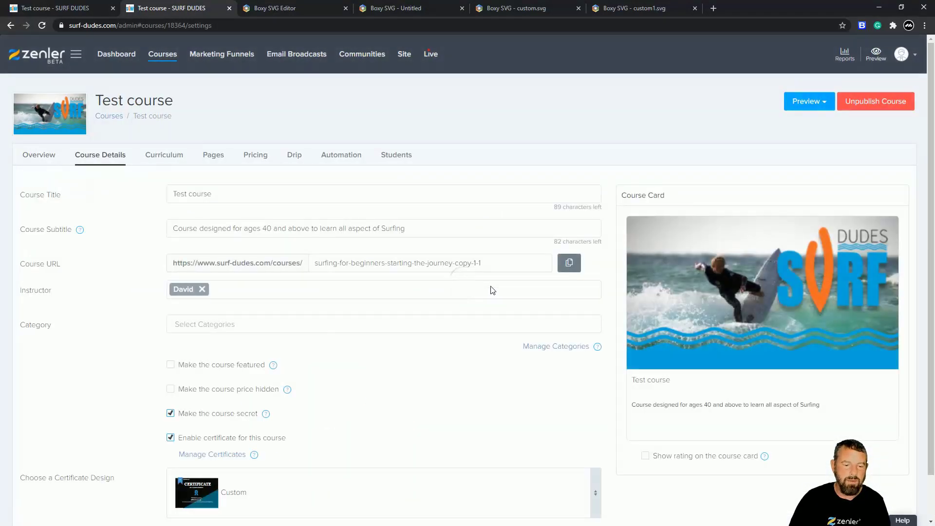
{"action": "scroll", "coordinate": [313, 434], "scroll_direction": "down", "scroll_amount": 1}
{"action": "left_click", "coordinate": [358, 442]}
{"action": "scroll", "coordinate": [421, 370], "scroll_direction": "down", "scroll_amount": 3}
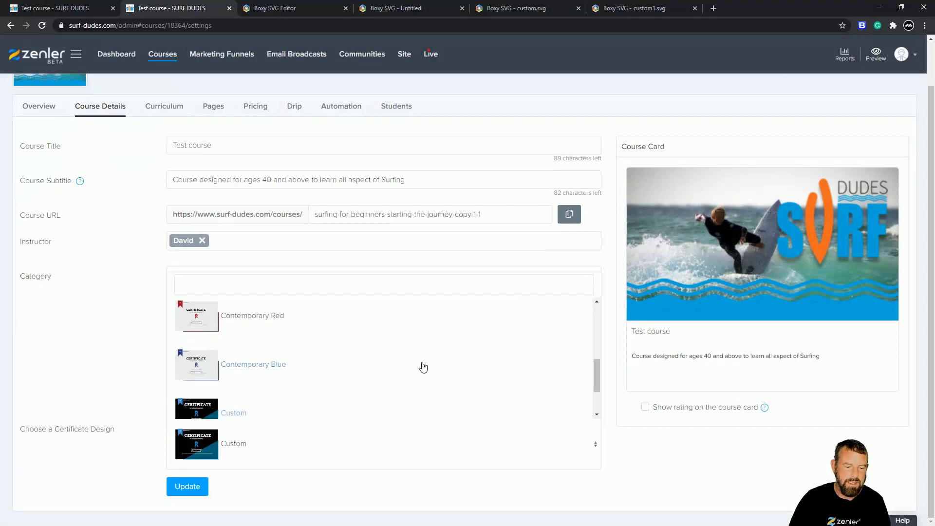
{"action": "left_click", "coordinate": [279, 388]}
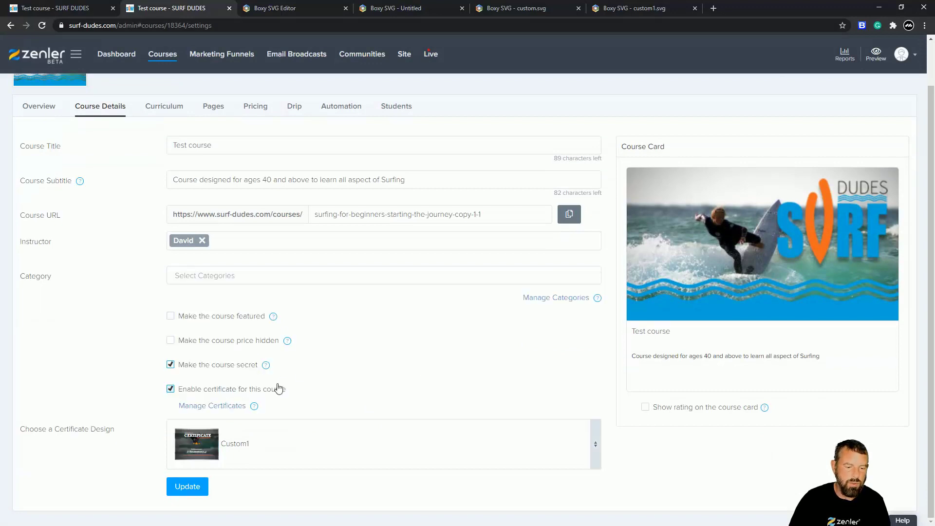
{"action": "left_click", "coordinate": [188, 485]}
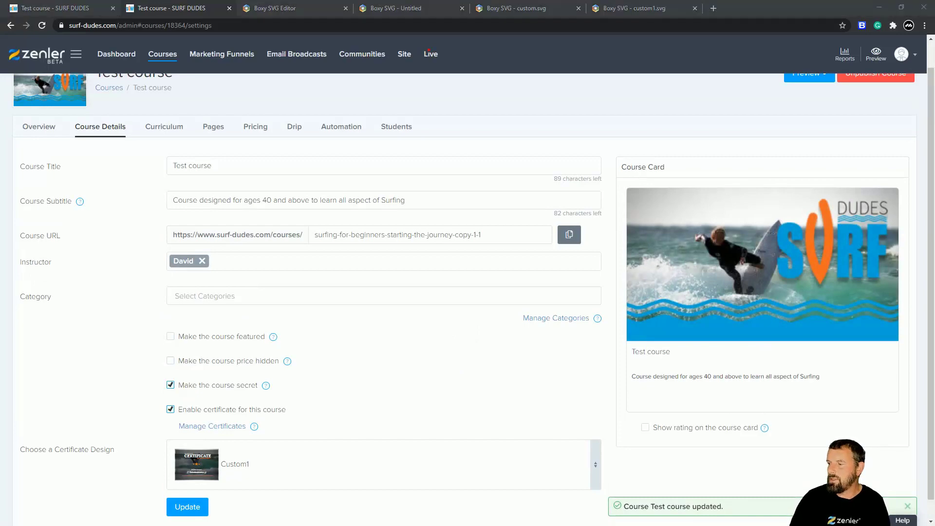
Reload the Test course in the incognito student window, download and view the certificate, and return to the Zenler admin window.
{"action": "key", "text": "alt+Tab"}
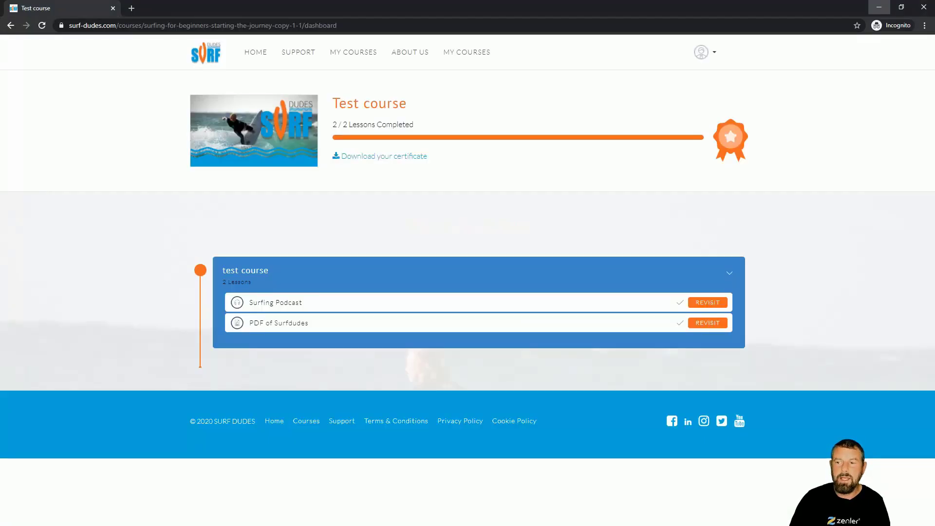
{"action": "left_click", "coordinate": [41, 26]}
{"action": "left_click", "coordinate": [42, 26]}
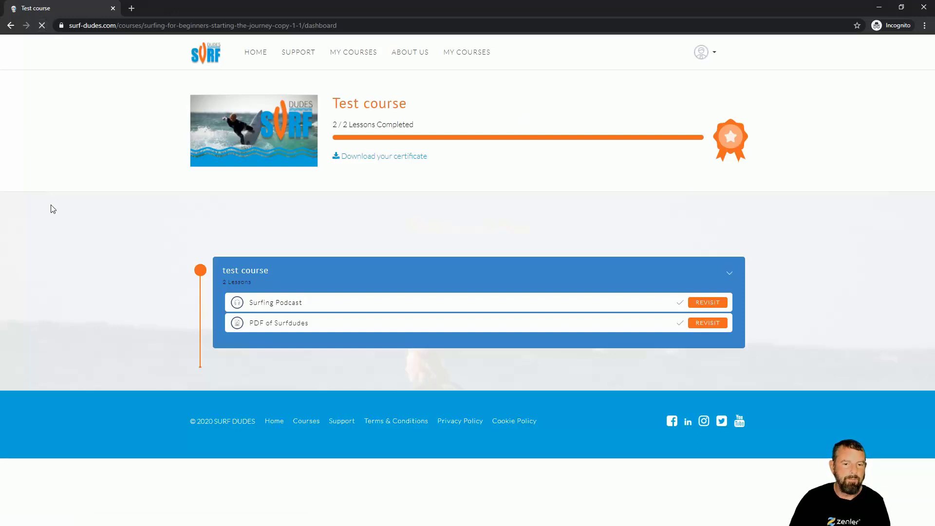
{"action": "left_click", "coordinate": [379, 161]}
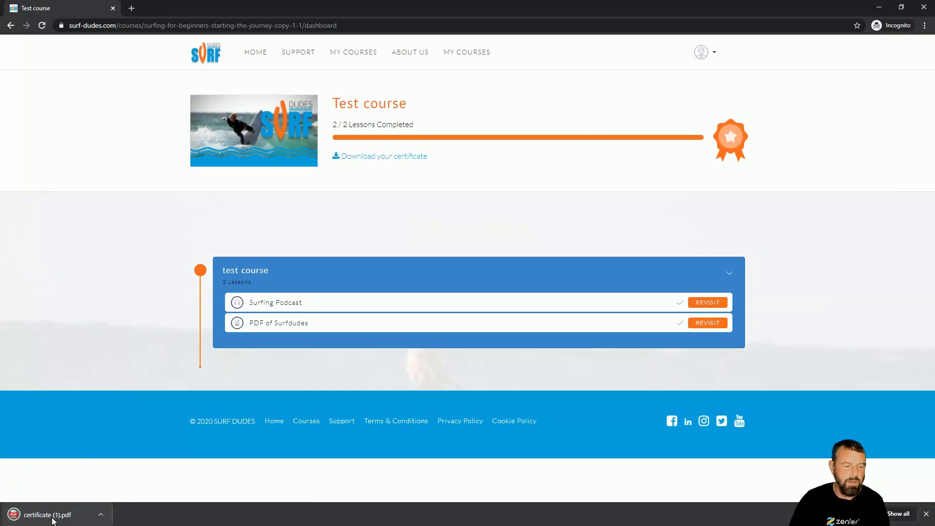
{"action": "left_click", "coordinate": [49, 517]}
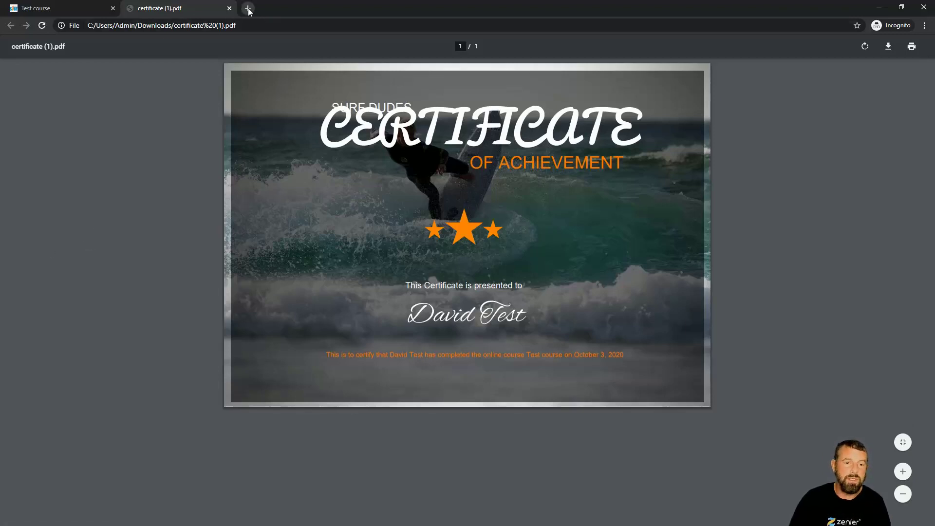
{"action": "left_click", "coordinate": [880, 7]}
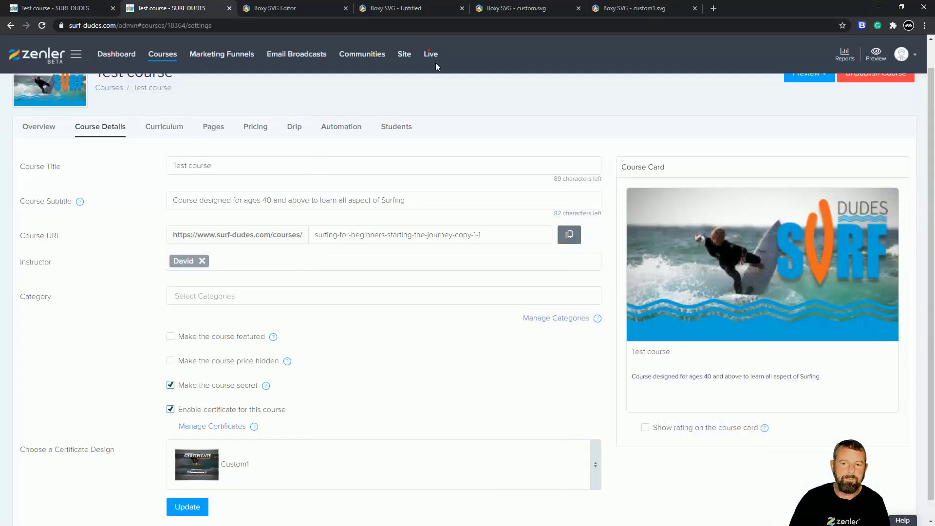
In the custom1.svg design in Boxy SVG, change the CERTIFICATE heading's font family to Abel.
{"action": "left_click", "coordinate": [621, 9]}
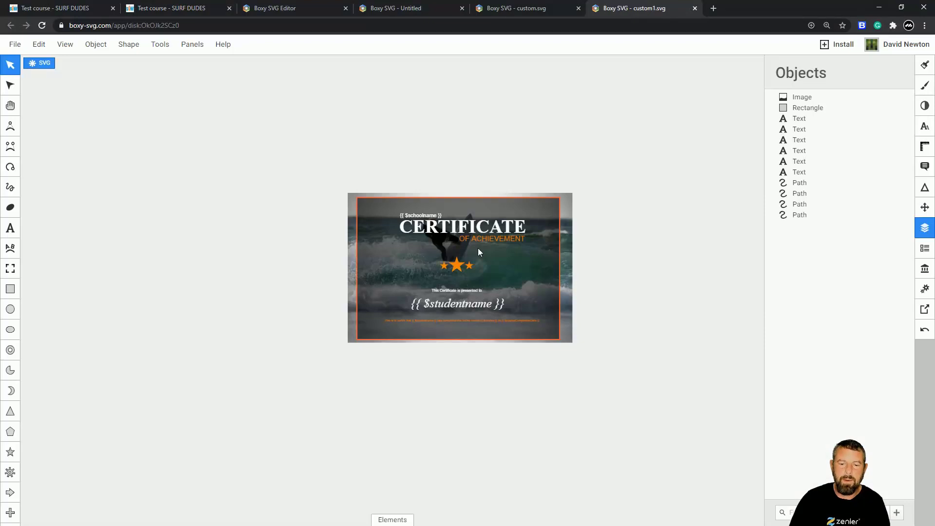
{"action": "left_click", "coordinate": [463, 233]}
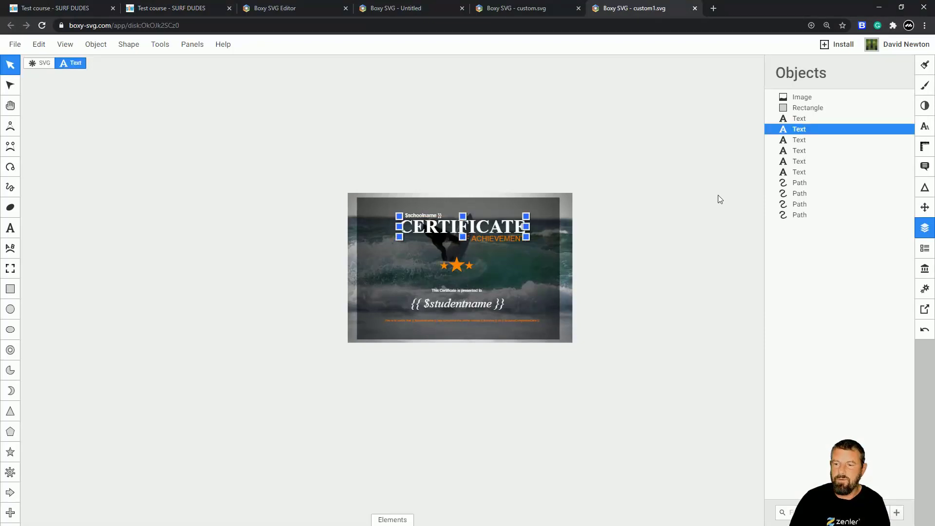
{"action": "left_click", "coordinate": [931, 128]}
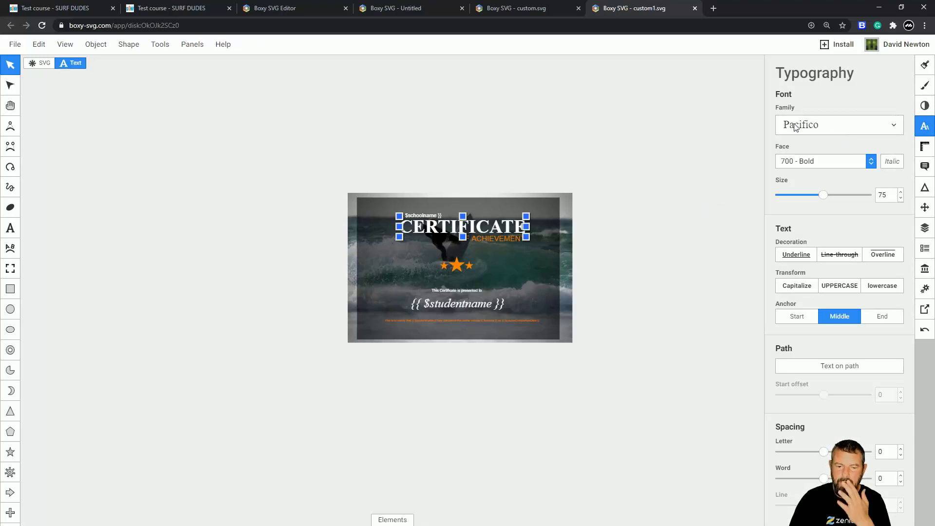
{"action": "left_click", "coordinate": [895, 126]}
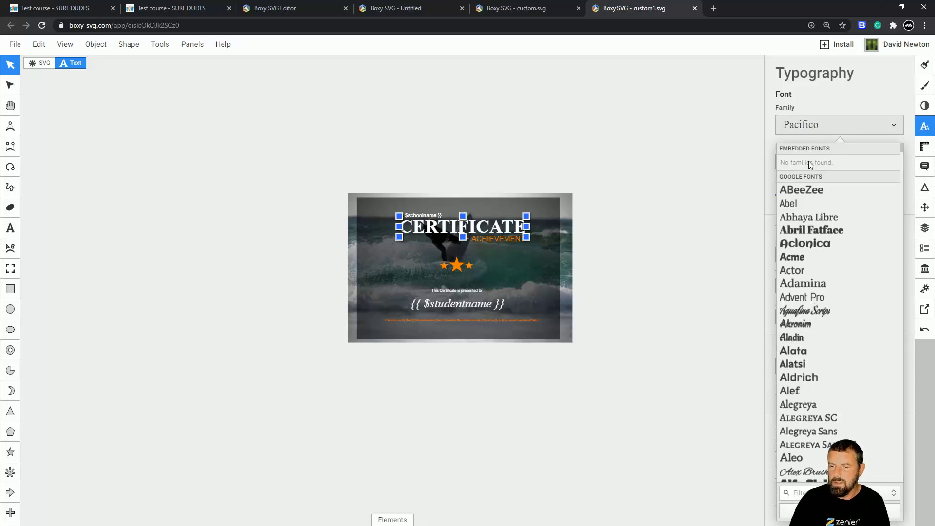
{"action": "key", "text": "ctrl+shift+a"}
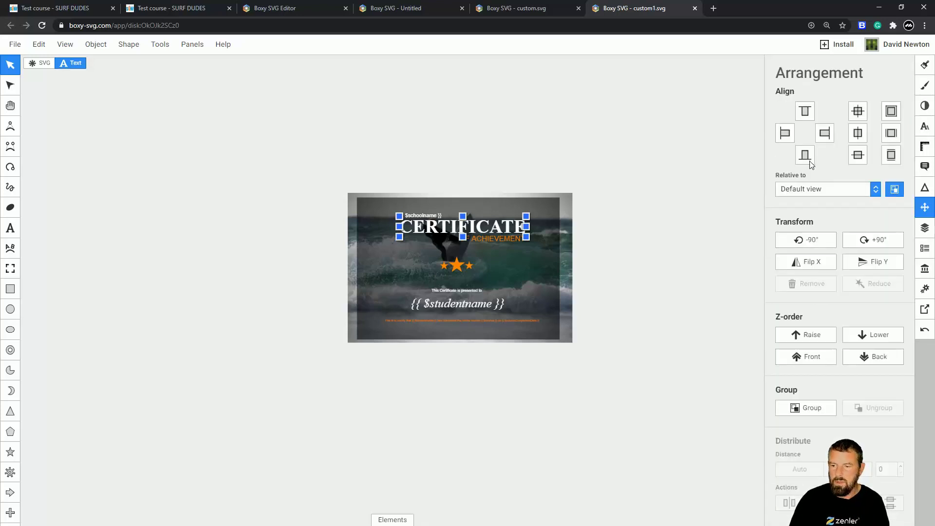
{"action": "left_click", "coordinate": [925, 126]}
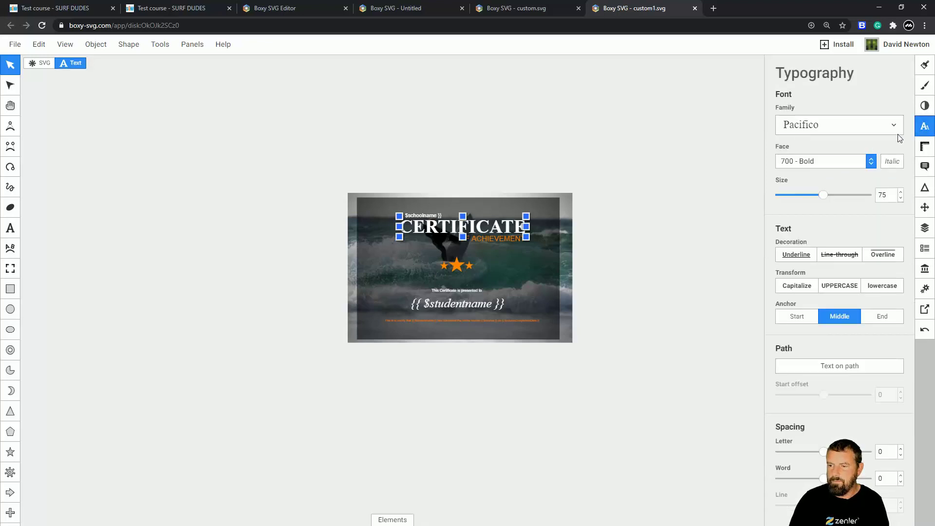
{"action": "left_click", "coordinate": [894, 126]}
{"action": "scroll", "coordinate": [843, 201], "scroll_direction": "down", "scroll_amount": 10}
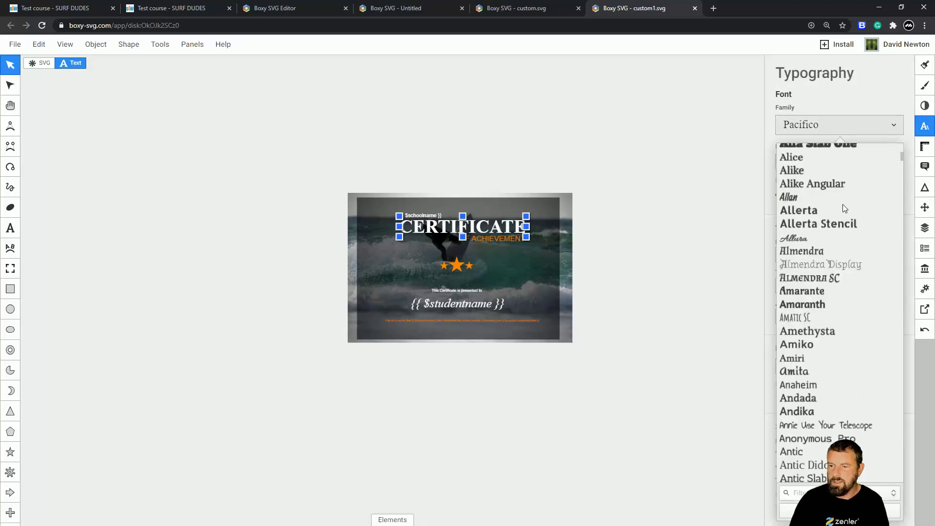
{"action": "scroll", "coordinate": [844, 208], "scroll_direction": "down", "scroll_amount": 8}
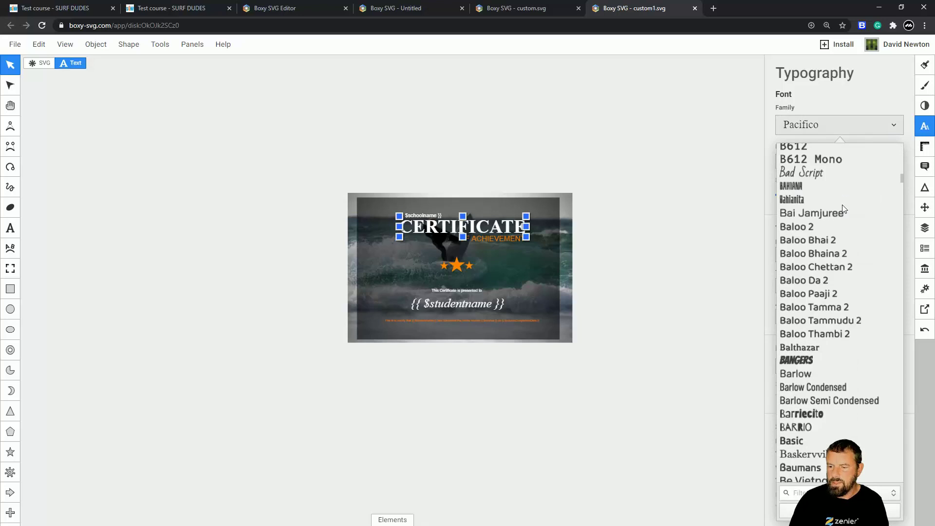
{"action": "scroll", "coordinate": [825, 281], "scroll_direction": "up", "scroll_amount": 15}
{"action": "scroll", "coordinate": [831, 256], "scroll_direction": "up", "scroll_amount": 10}
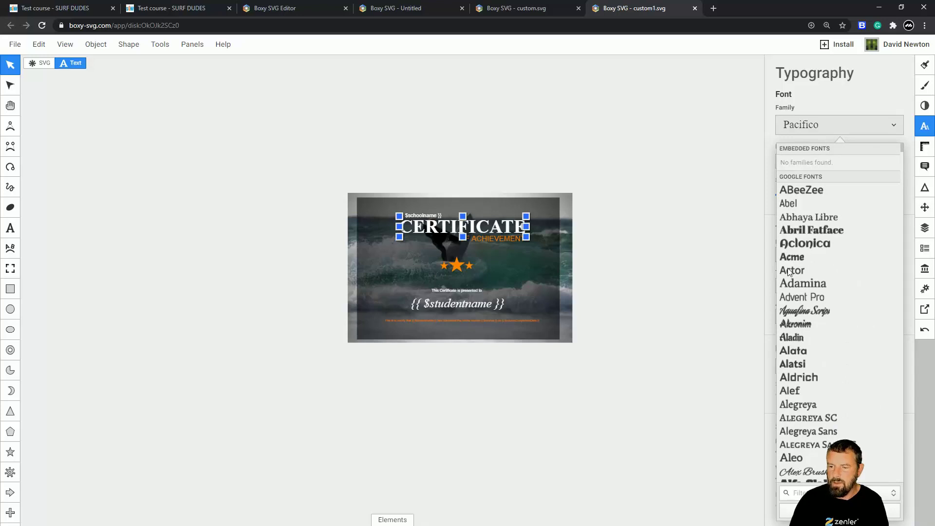
{"action": "left_click", "coordinate": [790, 203]}
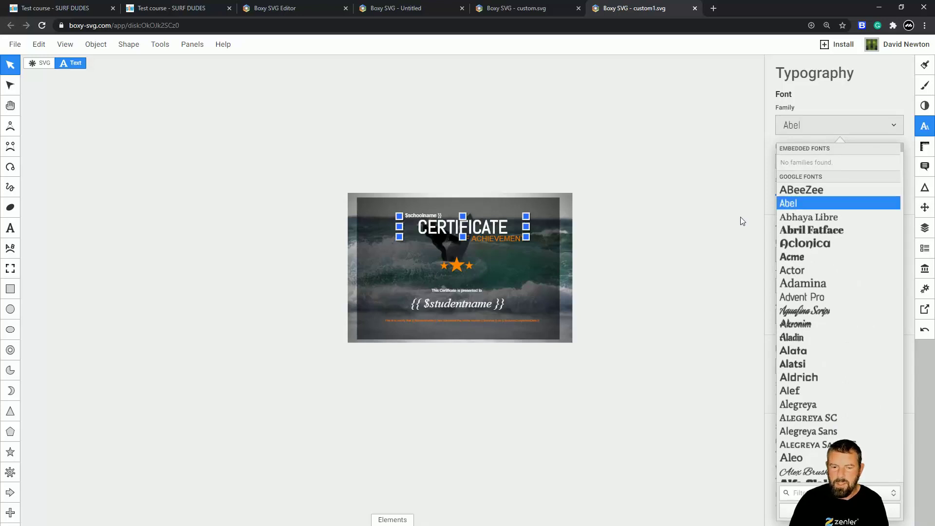
{"action": "left_click", "coordinate": [647, 250]}
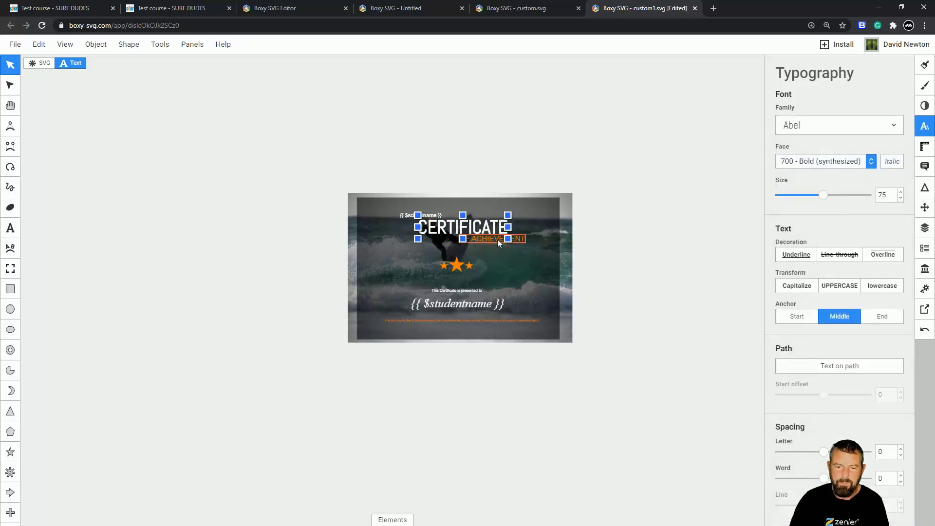
{"action": "left_click", "coordinate": [634, 237]}
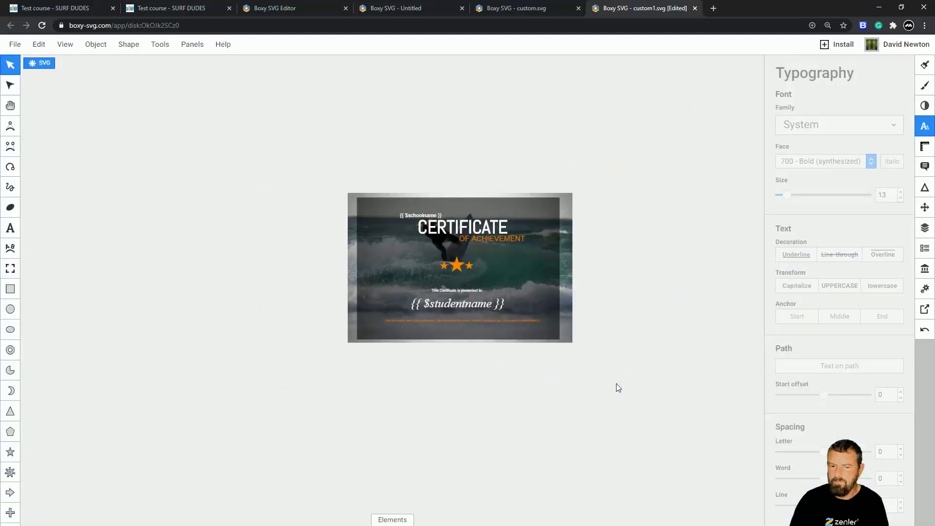
Remove the italic style from the {{ $studentname }} text and set its font family to ABeeZee.
{"action": "left_click", "coordinate": [489, 305]}
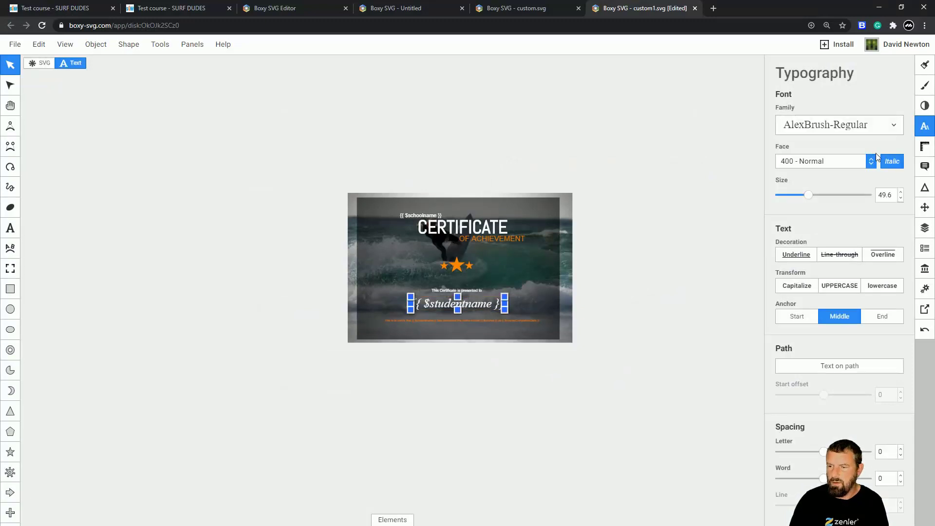
{"action": "left_click", "coordinate": [892, 161]}
{"action": "left_click", "coordinate": [895, 126]}
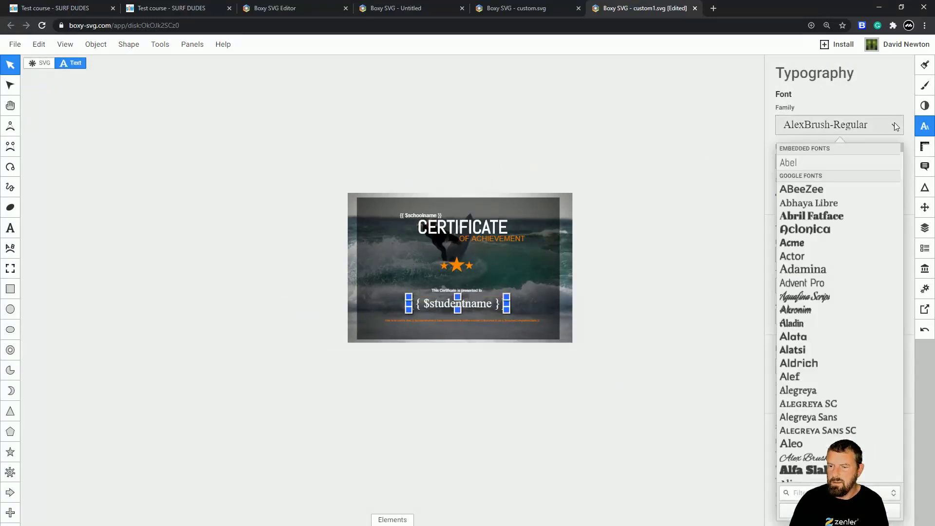
{"action": "left_click", "coordinate": [787, 189]}
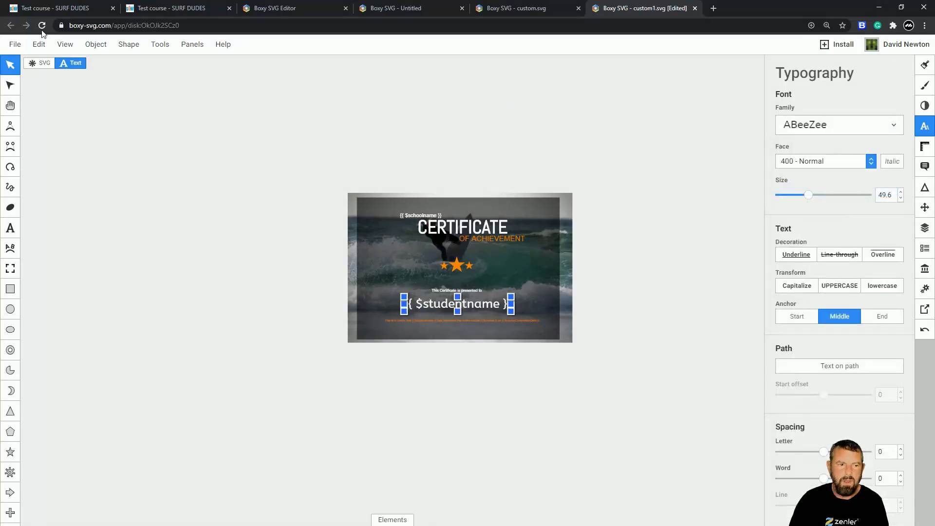
Save the edited design to the Desktop as custom1.svg, replacing the existing file.
{"action": "left_click", "coordinate": [15, 45]}
{"action": "left_click", "coordinate": [42, 195]}
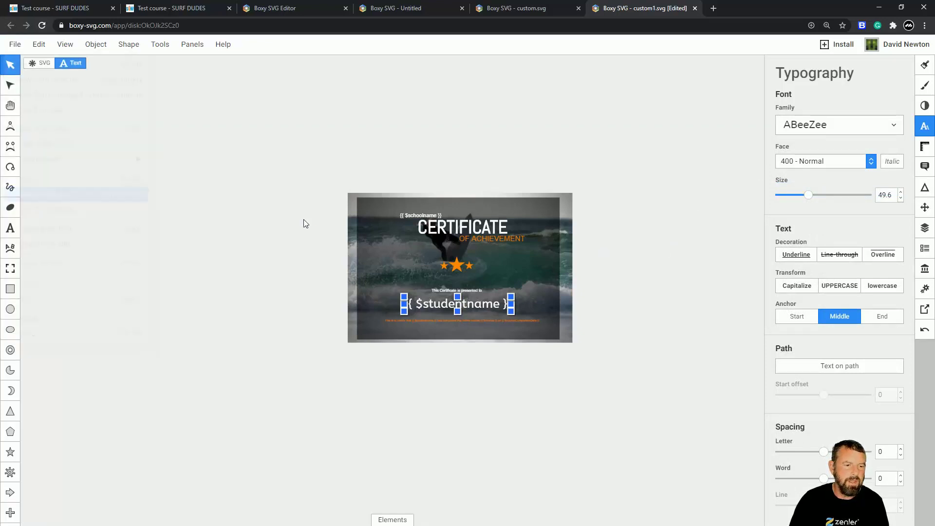
{"action": "left_click", "coordinate": [223, 108]}
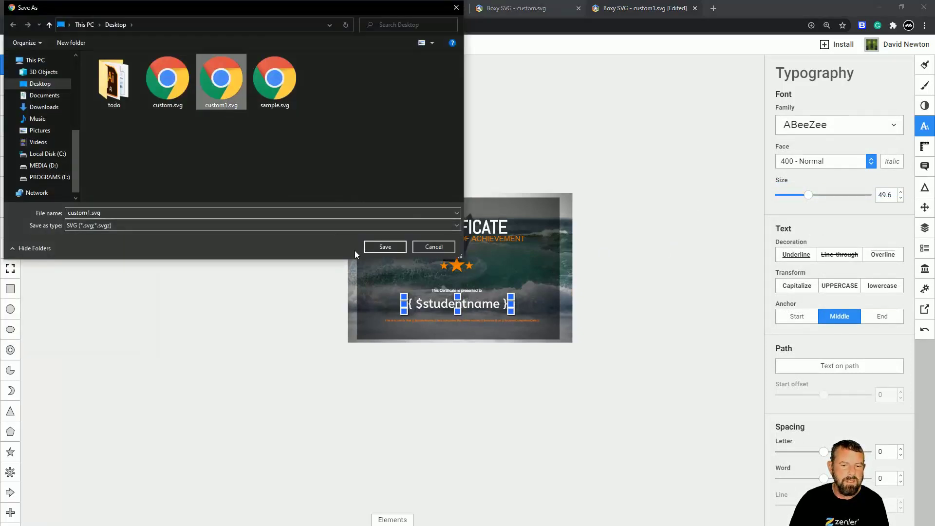
{"action": "left_click", "coordinate": [384, 246]}
{"action": "left_click", "coordinate": [496, 271]}
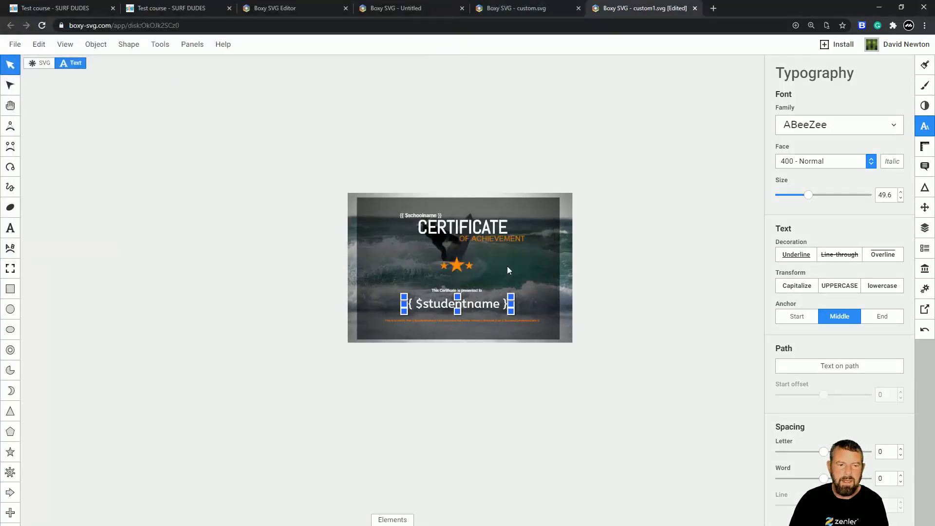
Switch back to the Zenler admin and delete the Custom1 design from the course certificates.
{"action": "left_click", "coordinate": [58, 10]}
{"action": "left_click", "coordinate": [146, 8]}
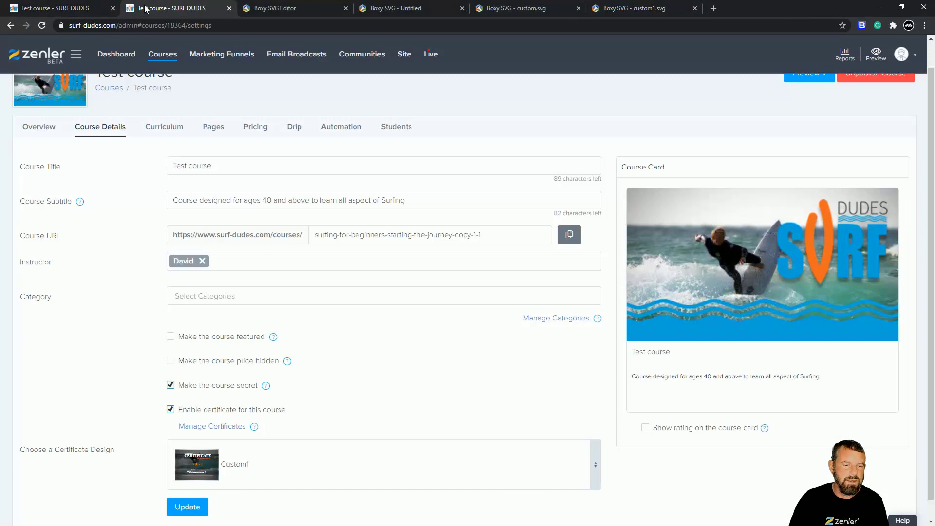
{"action": "scroll", "coordinate": [156, 133], "scroll_direction": "up", "scroll_amount": 1}
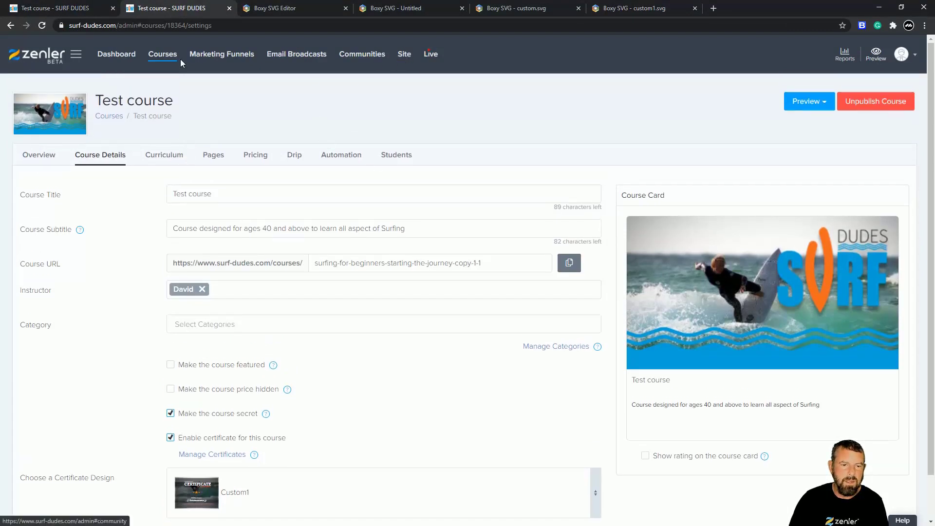
{"action": "left_click", "coordinate": [163, 59]}
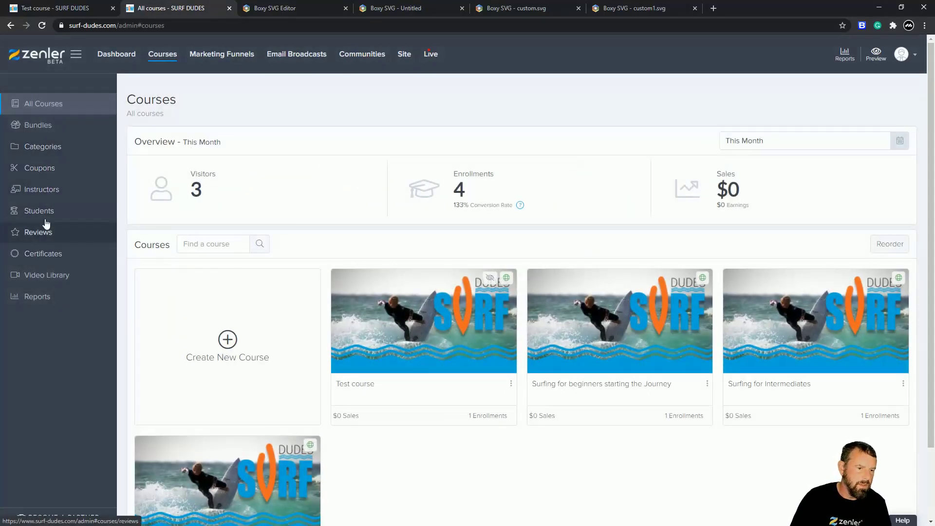
{"action": "left_click", "coordinate": [68, 252]}
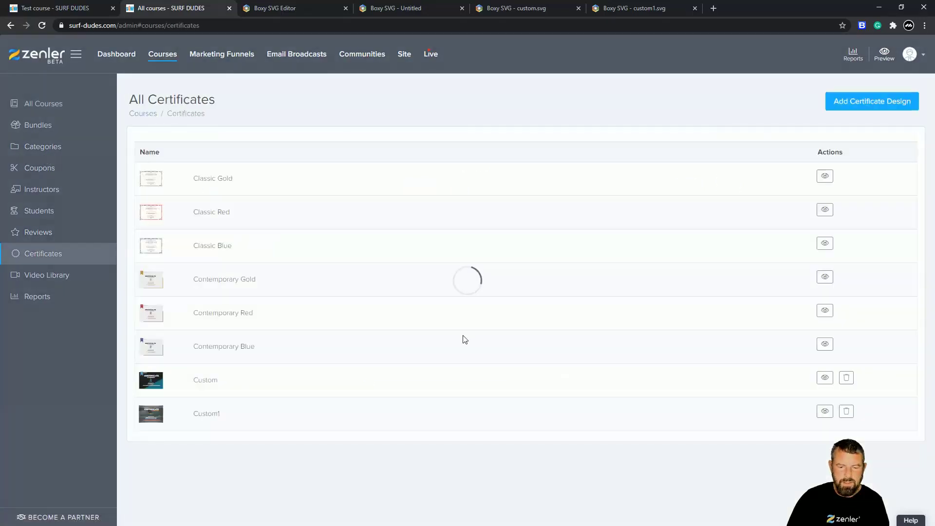
{"action": "left_click", "coordinate": [847, 412]}
{"action": "left_click", "coordinate": [517, 326]}
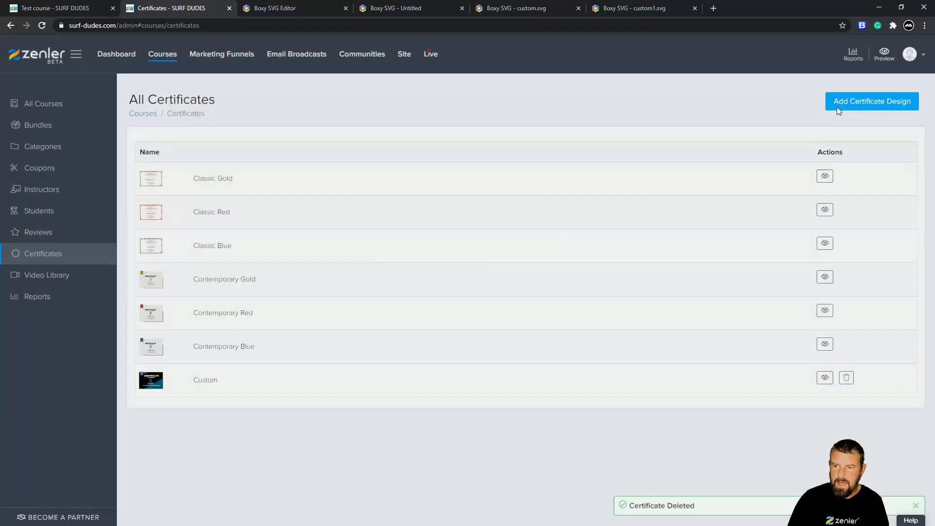
Add a custom certificate design named Custom1, uploading custom1.svg from the Desktop as its template.
{"action": "left_click", "coordinate": [836, 107]}
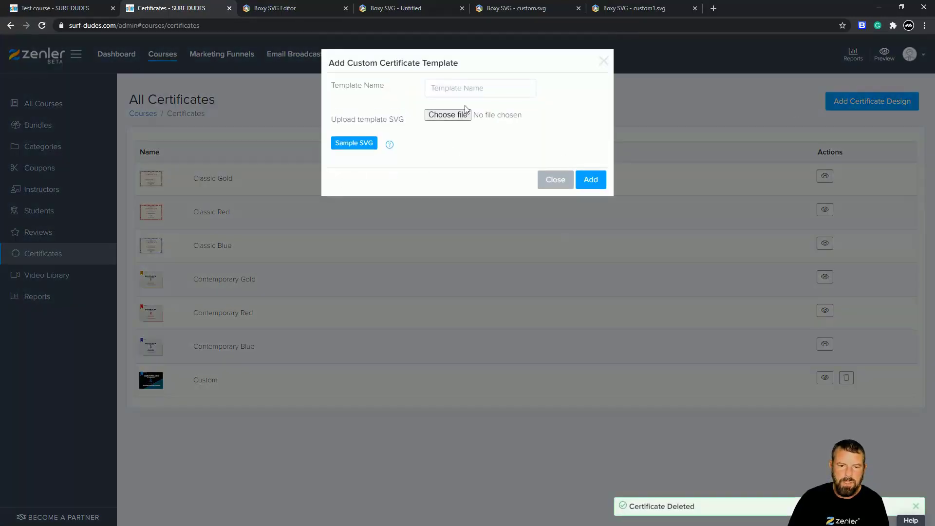
{"action": "left_click", "coordinate": [437, 119]}
{"action": "left_click", "coordinate": [327, 107]}
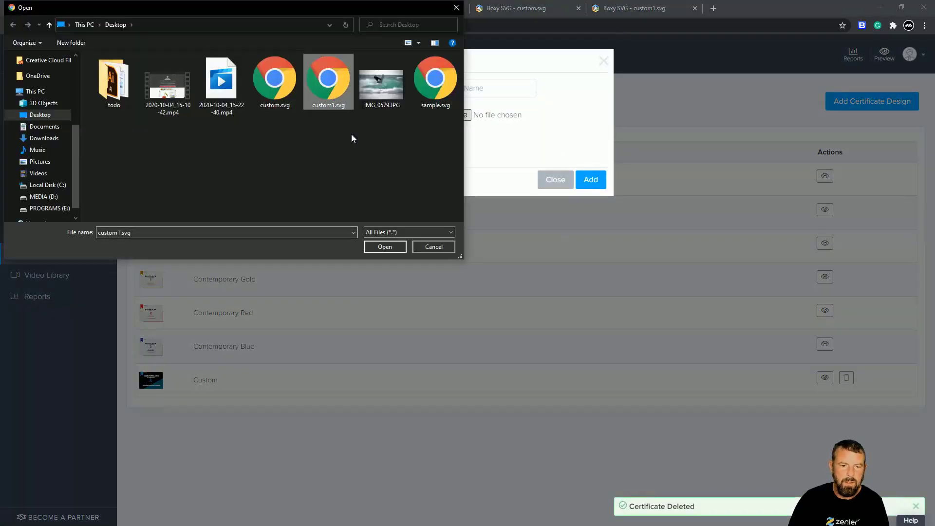
{"action": "left_click", "coordinate": [384, 246]}
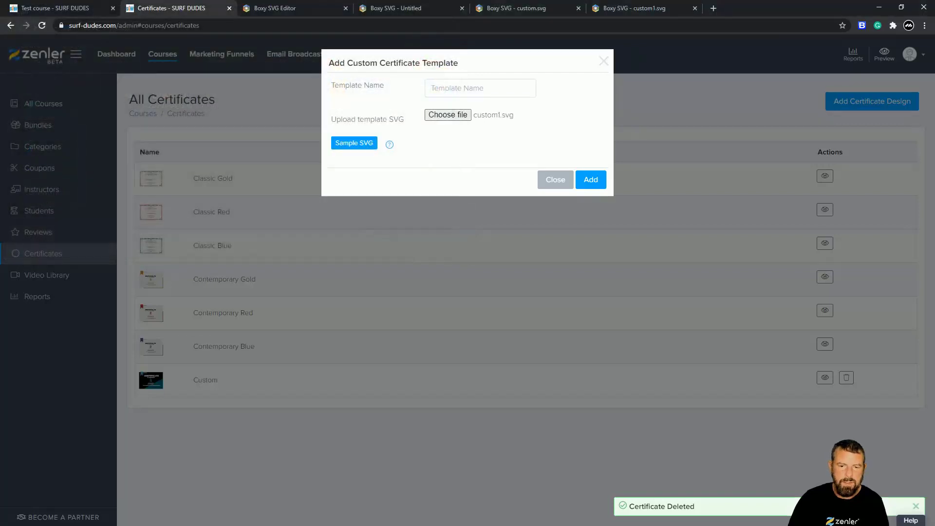
{"action": "left_click", "coordinate": [480, 88]}
{"action": "type", "text": "Custom1"}
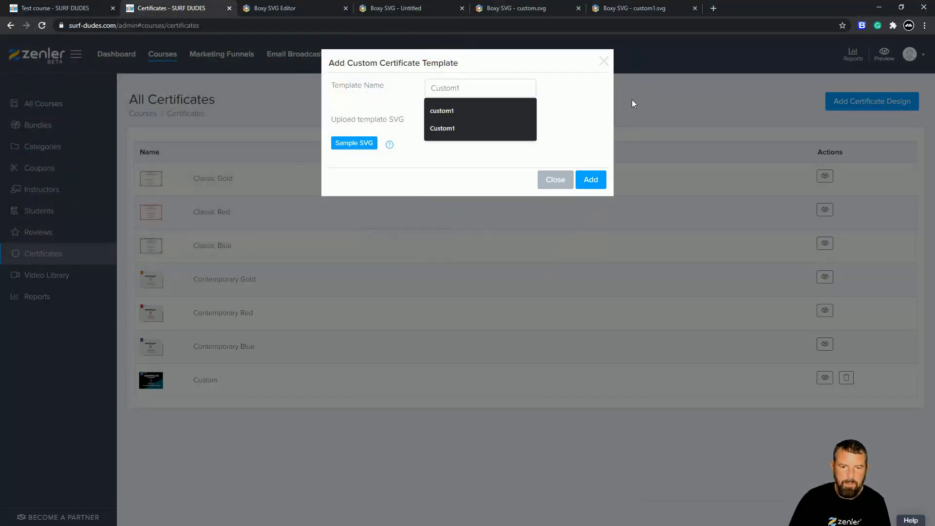
{"action": "left_click", "coordinate": [595, 179]}
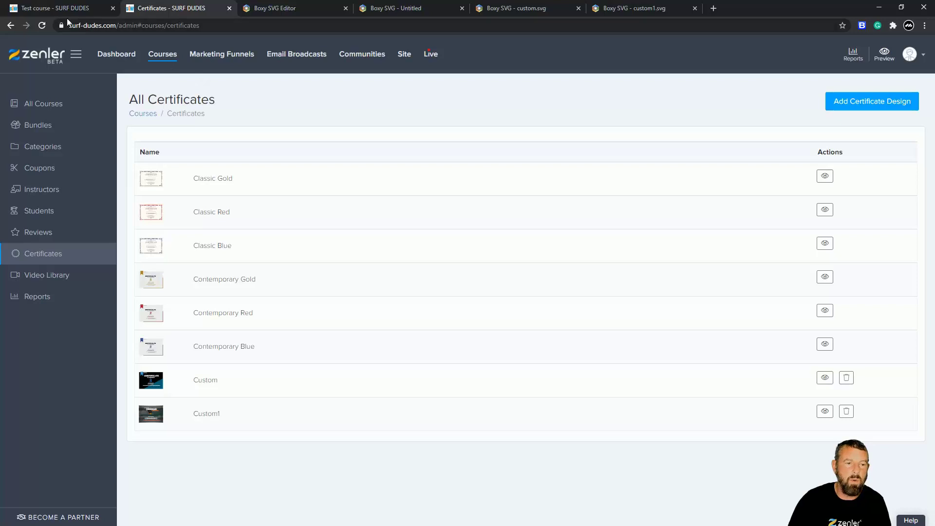
Reload the Test course details, choose Custom1 as the course's certificate design and update the course.
{"action": "left_click", "coordinate": [53, 9]}
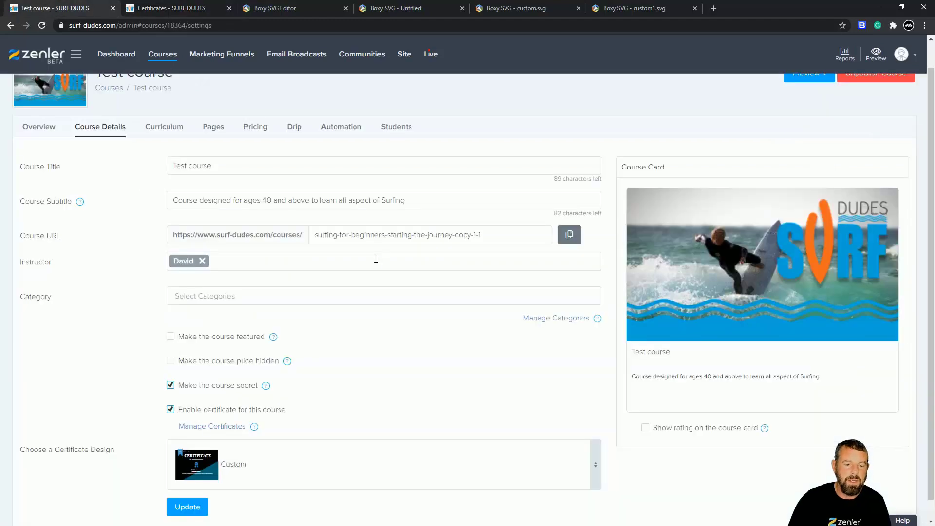
{"action": "left_click", "coordinate": [42, 26]}
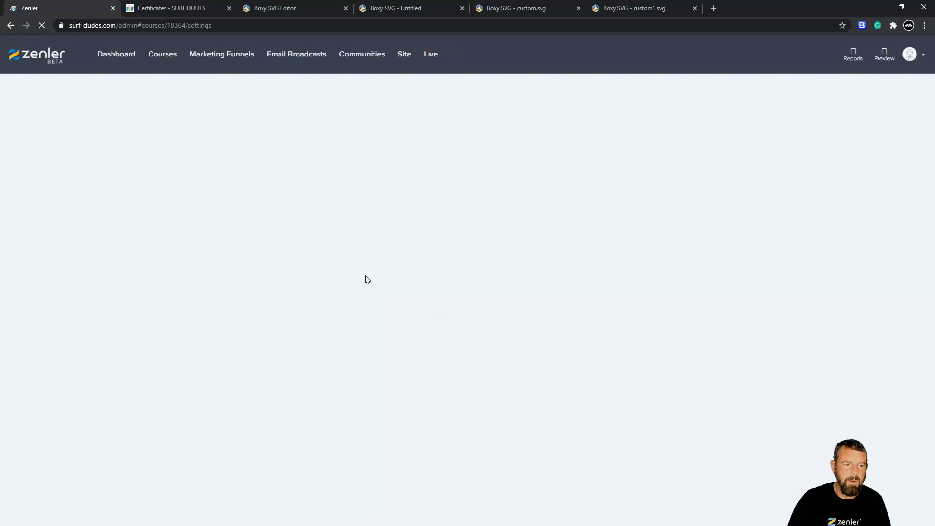
{"action": "scroll", "coordinate": [412, 278], "scroll_direction": "down", "scroll_amount": 1}
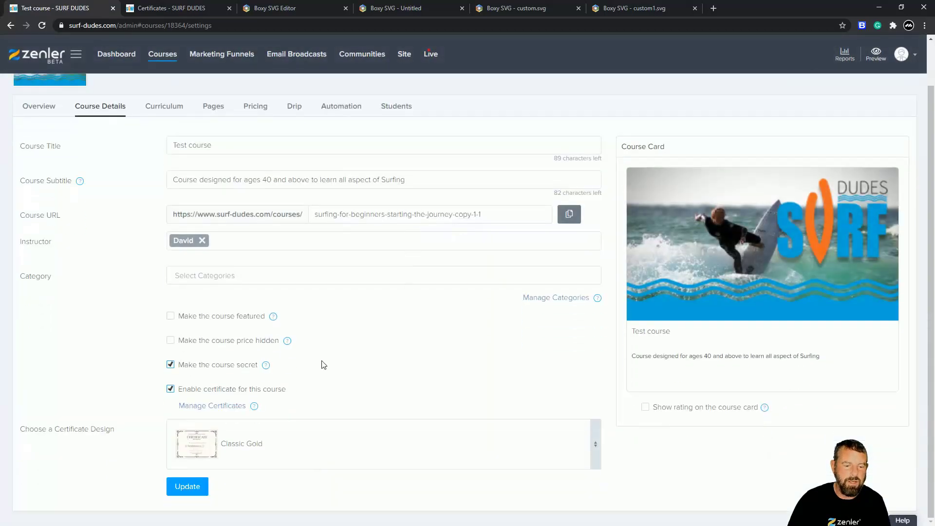
{"action": "left_click", "coordinate": [330, 433]}
{"action": "scroll", "coordinate": [386, 348], "scroll_direction": "down", "scroll_amount": 2}
{"action": "left_click", "coordinate": [191, 404]}
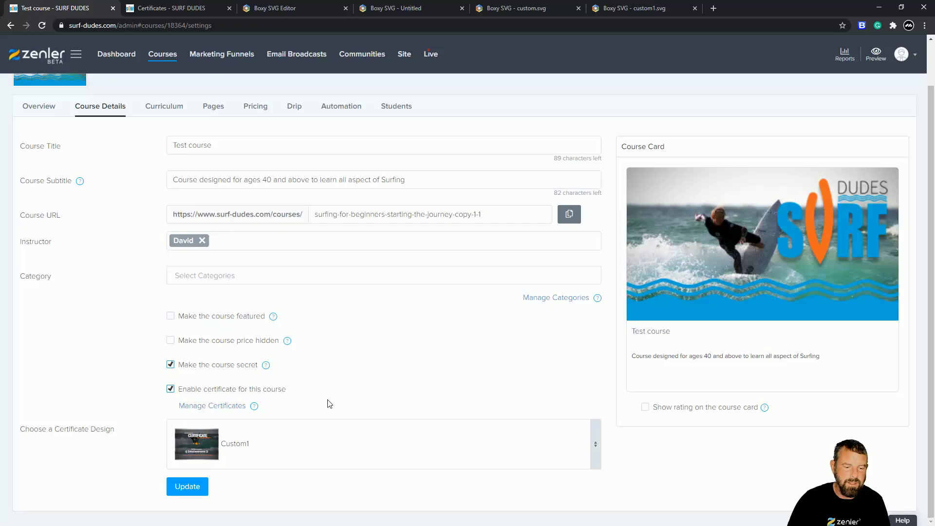
{"action": "left_click", "coordinate": [189, 486]}
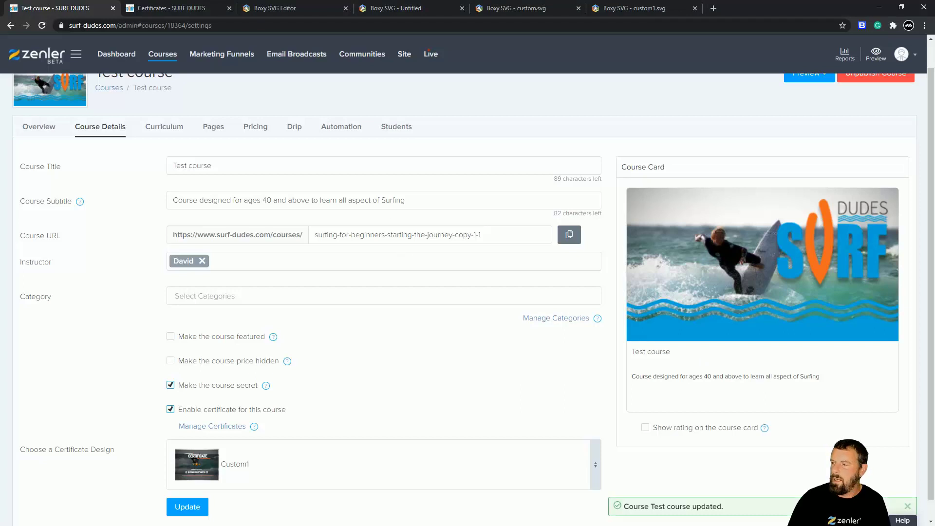
Switch to the student's Test course page, reload it, download the certificate and open the PDF to check its fonts.
{"action": "key", "text": "alt+Tab"}
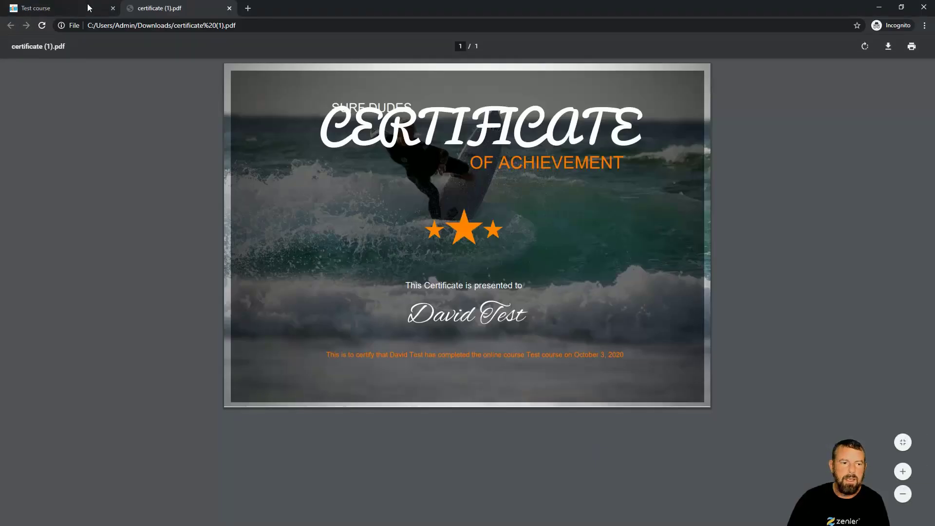
{"action": "left_click", "coordinate": [53, 10]}
{"action": "left_click", "coordinate": [42, 25]}
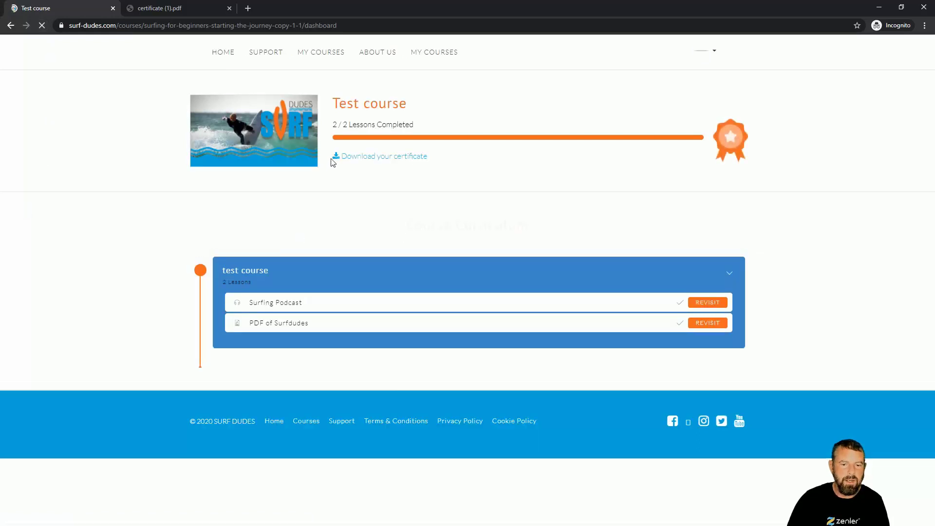
{"action": "left_click", "coordinate": [362, 162]}
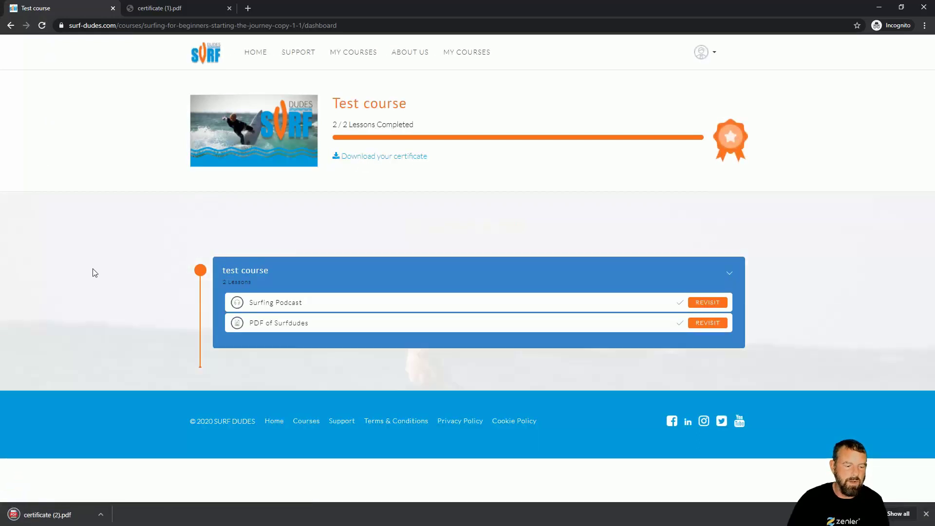
{"action": "left_click", "coordinate": [51, 517]}
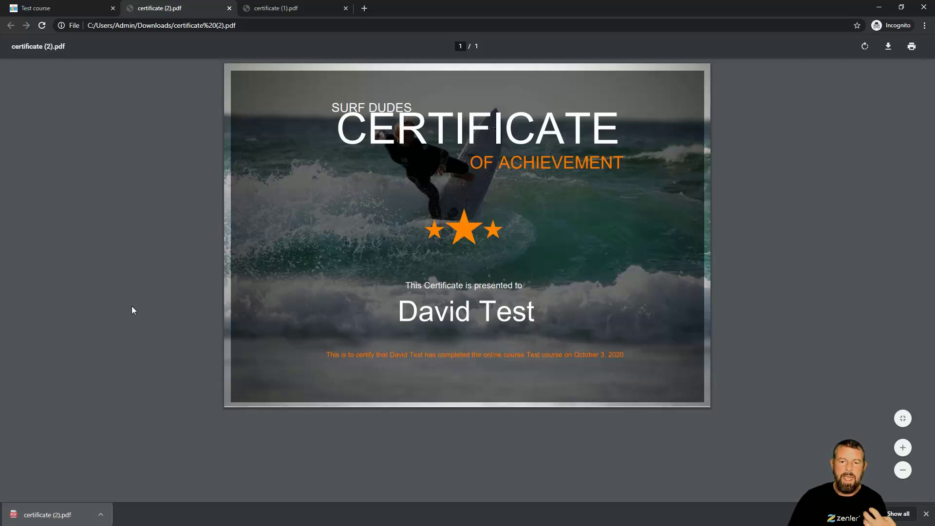
{"action": "left_click_drag", "start_coordinate": [607, 130], "coordinate": [336, 128]}
{"action": "left_click", "coordinate": [541, 309]}
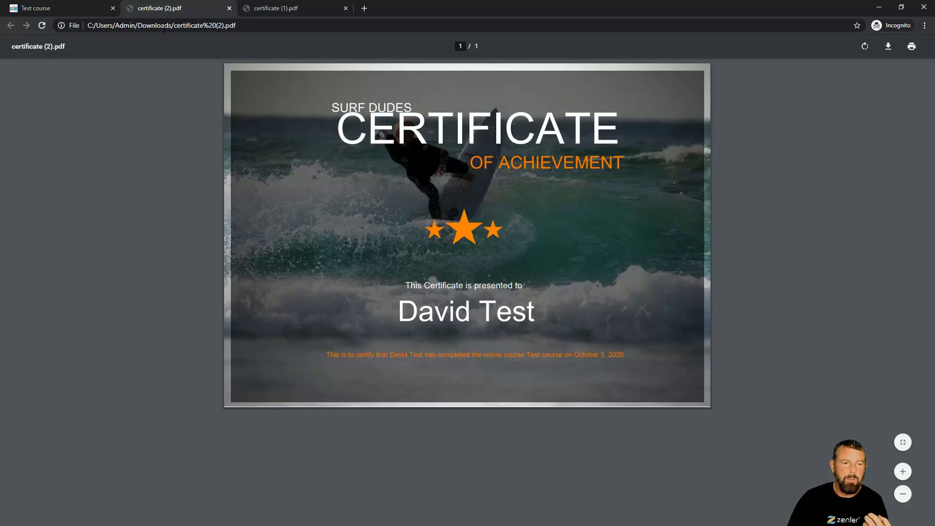
Return to the Zenler certificates admin and read the sample SVG notes for a new design, examining the supported custom fonts.
{"action": "left_click", "coordinate": [879, 8]}
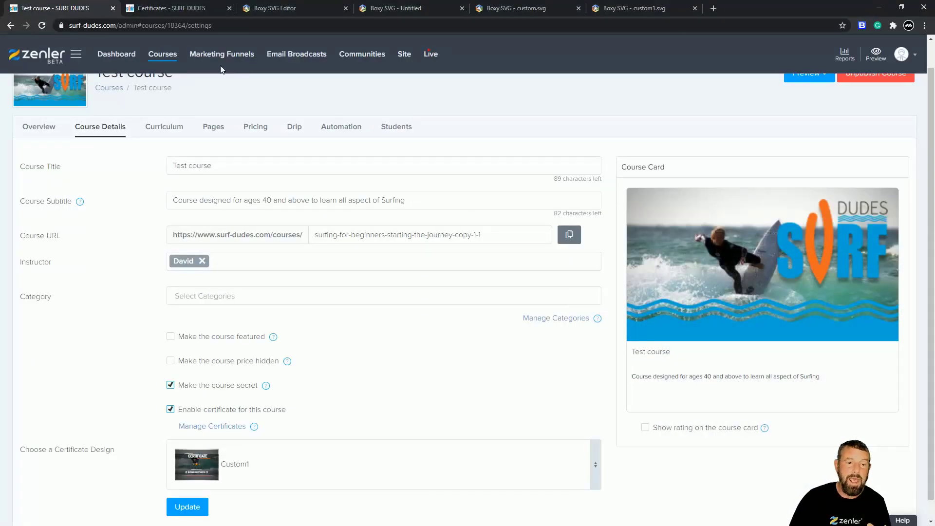
{"action": "left_click", "coordinate": [182, 11]}
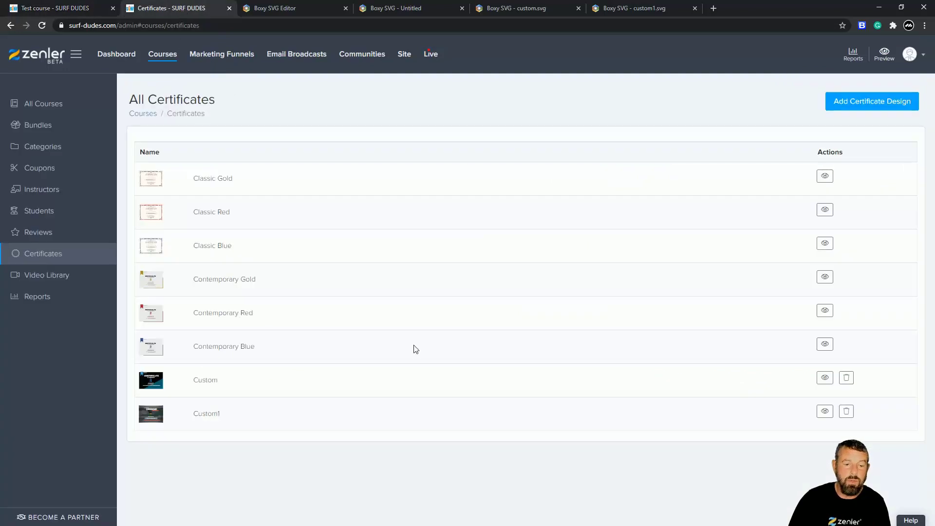
{"action": "left_click", "coordinate": [856, 108]}
{"action": "left_click", "coordinate": [357, 144]}
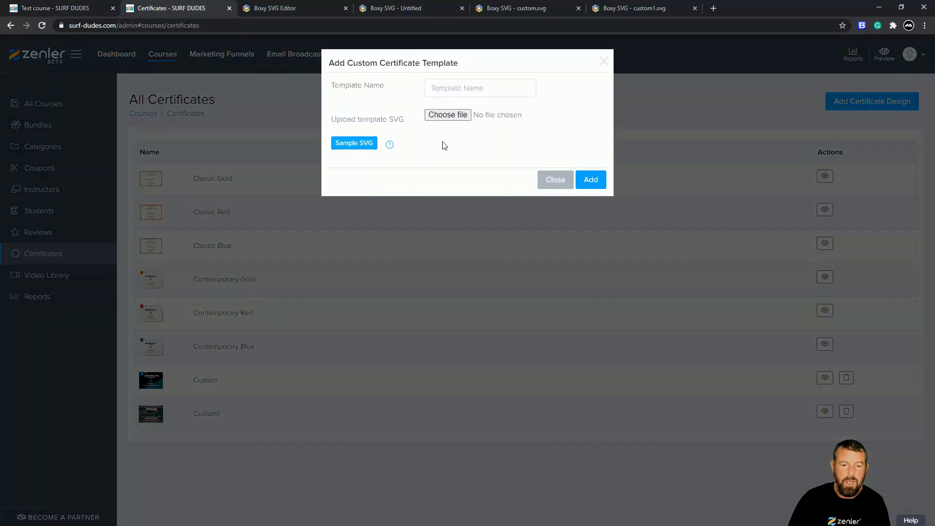
{"action": "left_click", "coordinate": [535, 306]}
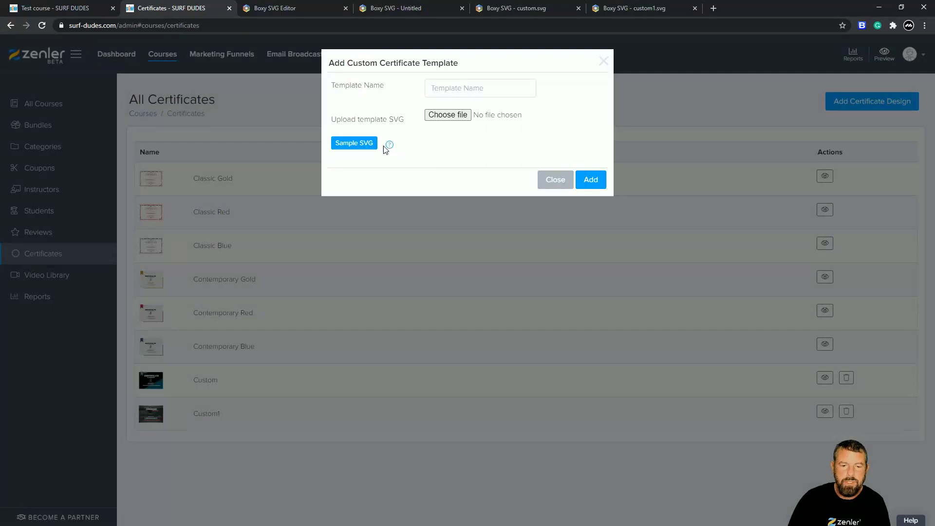
{"action": "left_click", "coordinate": [389, 145]}
{"action": "left_click_drag", "start_coordinate": [363, 299], "coordinate": [329, 279]}
{"action": "left_click", "coordinate": [390, 281]}
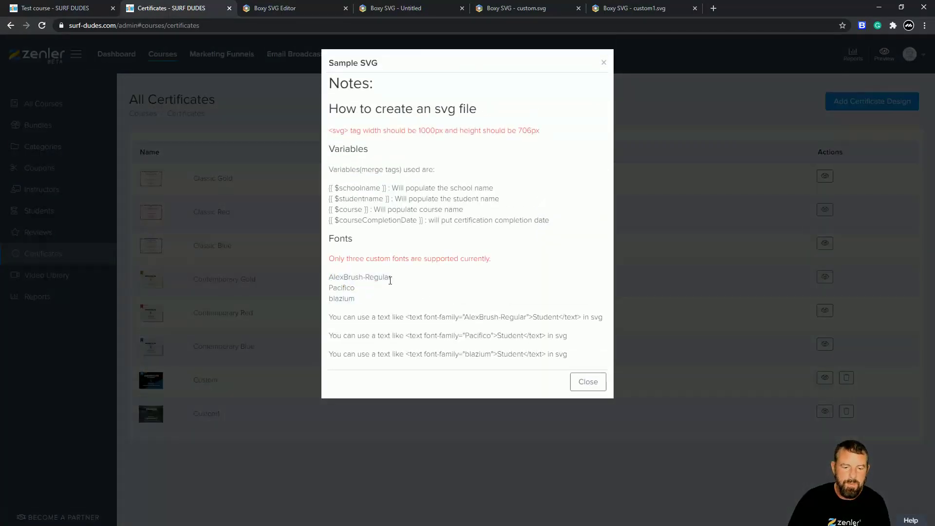
{"action": "left_click_drag", "start_coordinate": [391, 277], "coordinate": [330, 276]}
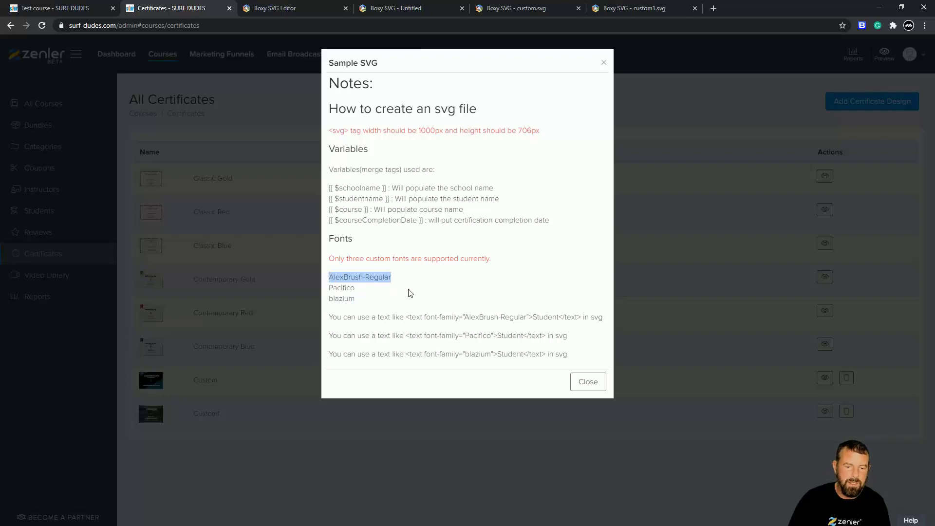
{"action": "left_click", "coordinate": [390, 292]}
{"action": "left_click_drag", "start_coordinate": [363, 289], "coordinate": [317, 277]}
{"action": "left_click", "coordinate": [365, 302]}
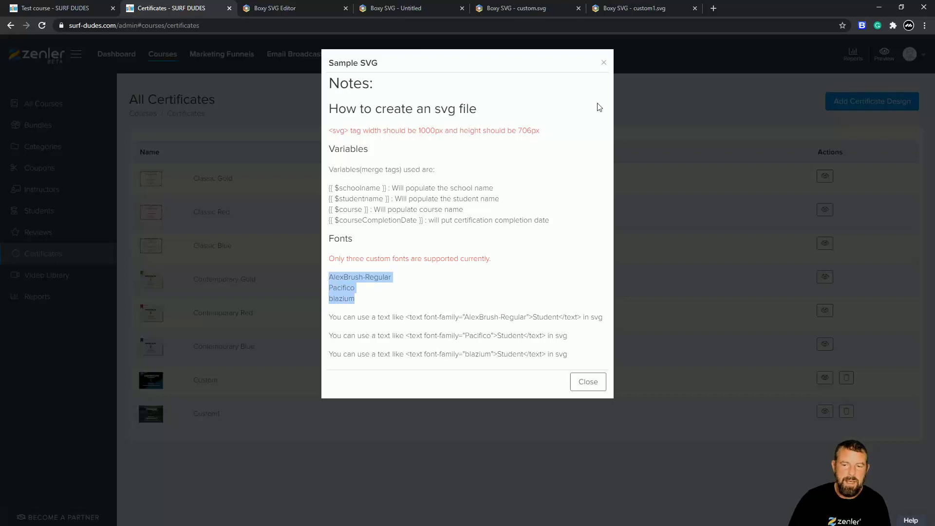
Switch to custom1.svg in Boxy SVG, look through the {{ $studentname }} text's font families, and check back against Zenler's supported fonts.
{"action": "left_click", "coordinate": [637, 12]}
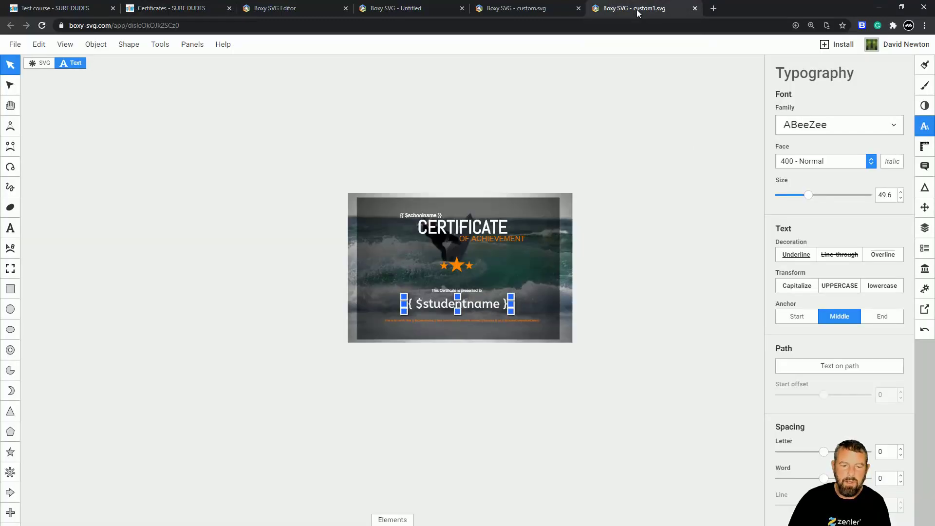
{"action": "left_click", "coordinate": [896, 123]}
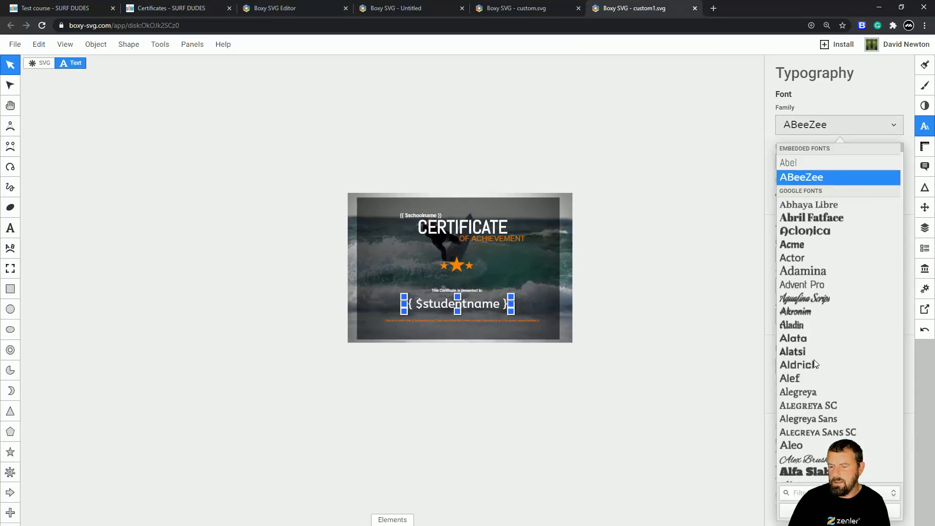
{"action": "scroll", "coordinate": [816, 363], "scroll_direction": "down", "scroll_amount": 3}
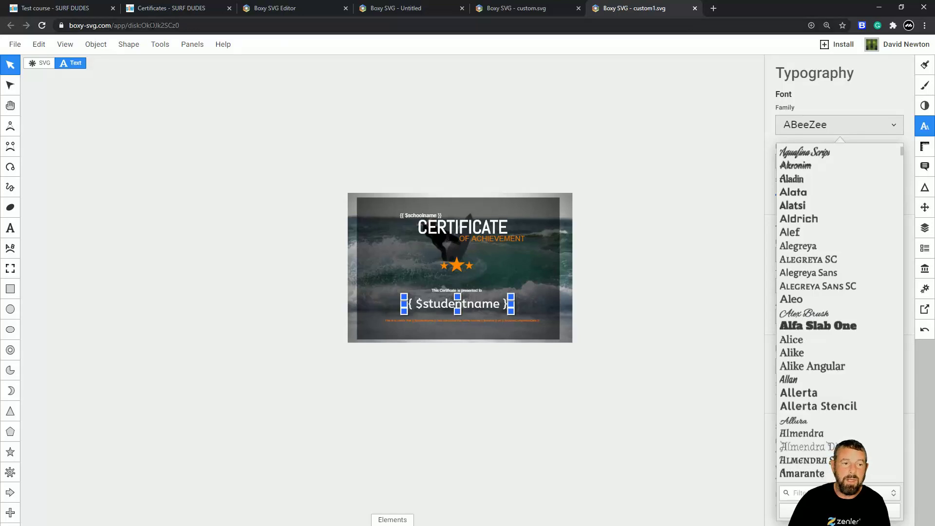
{"action": "left_click", "coordinate": [156, 10]}
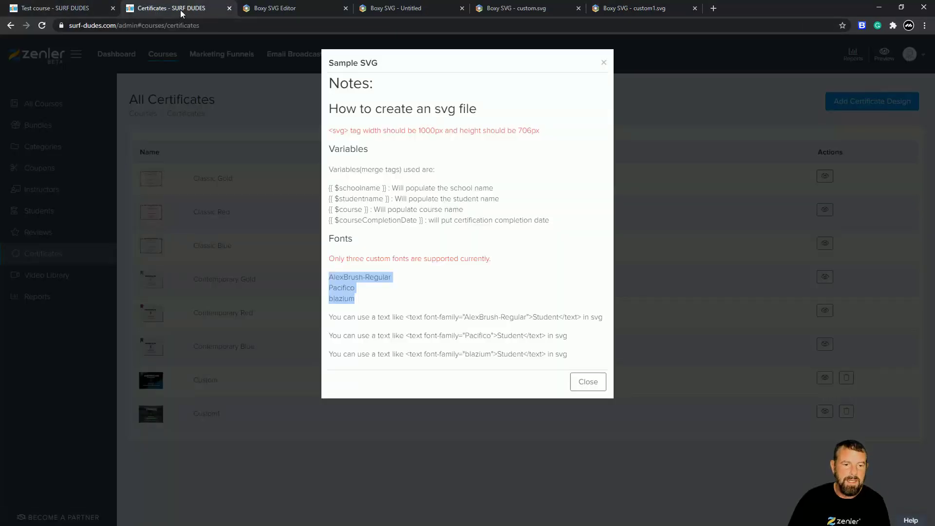
{"action": "left_click", "coordinate": [78, 9]}
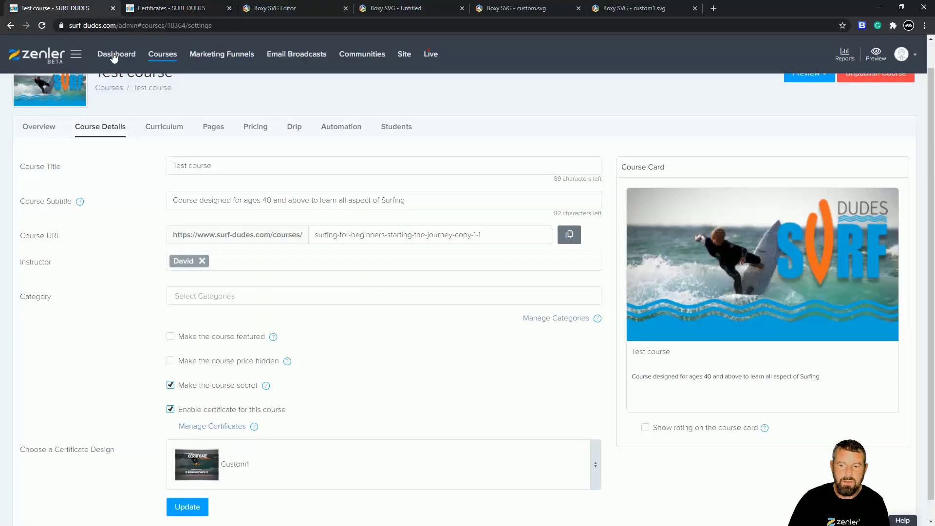
Switch to custom1.svg in Boxy SVG and browse the open font family list down to the families starting with M.
{"action": "left_click", "coordinate": [609, 9]}
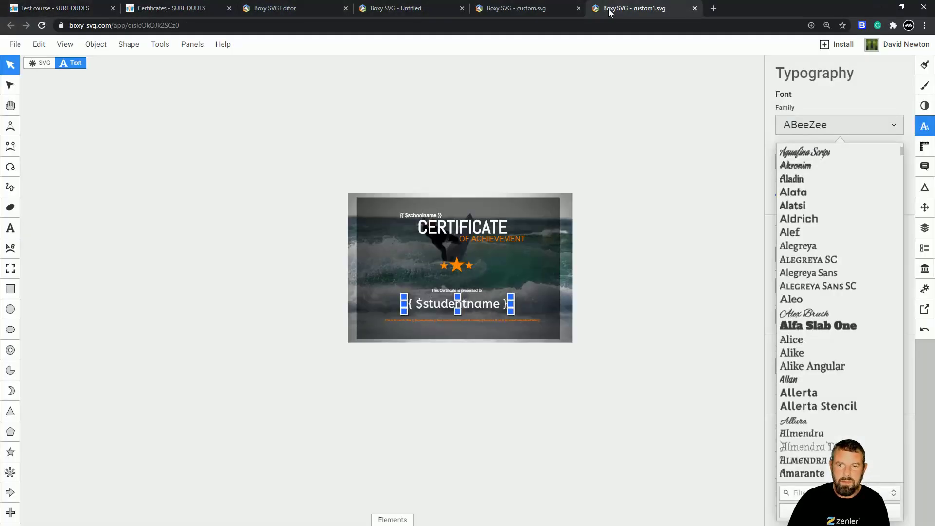
{"action": "scroll", "coordinate": [837, 282], "scroll_direction": "down", "scroll_amount": 1}
{"action": "scroll", "coordinate": [837, 285], "scroll_direction": "down", "scroll_amount": 20}
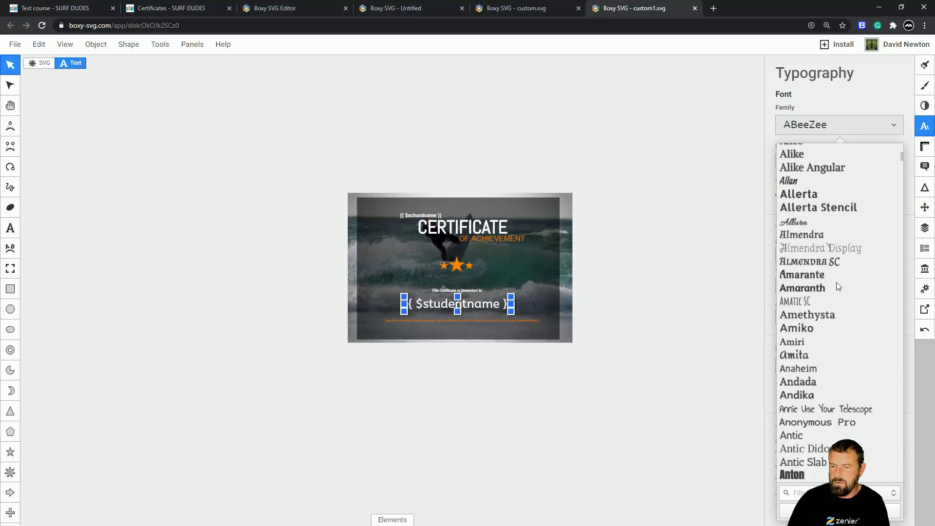
{"action": "scroll", "coordinate": [838, 290], "scroll_direction": "down", "scroll_amount": 1}
{"action": "scroll", "coordinate": [838, 291], "scroll_direction": "up", "scroll_amount": 19}
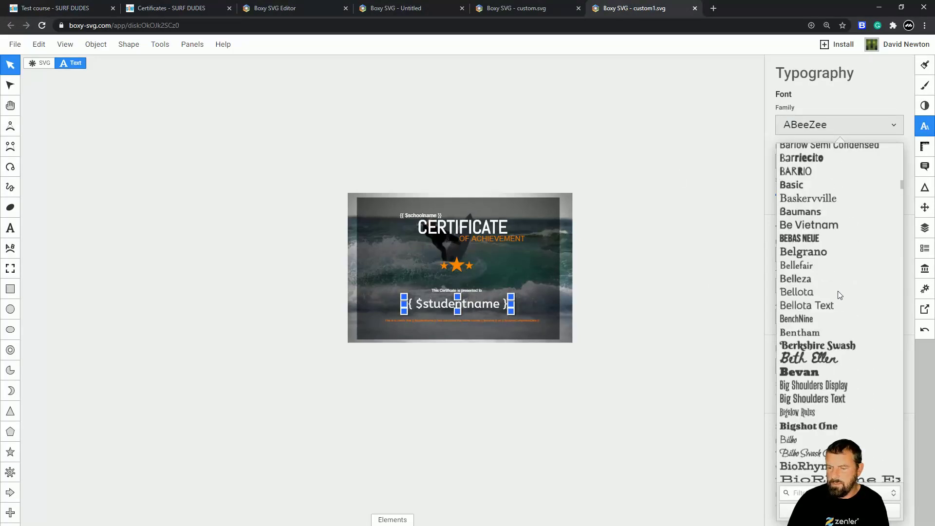
{"action": "scroll", "coordinate": [838, 290], "scroll_direction": "down", "scroll_amount": 4}
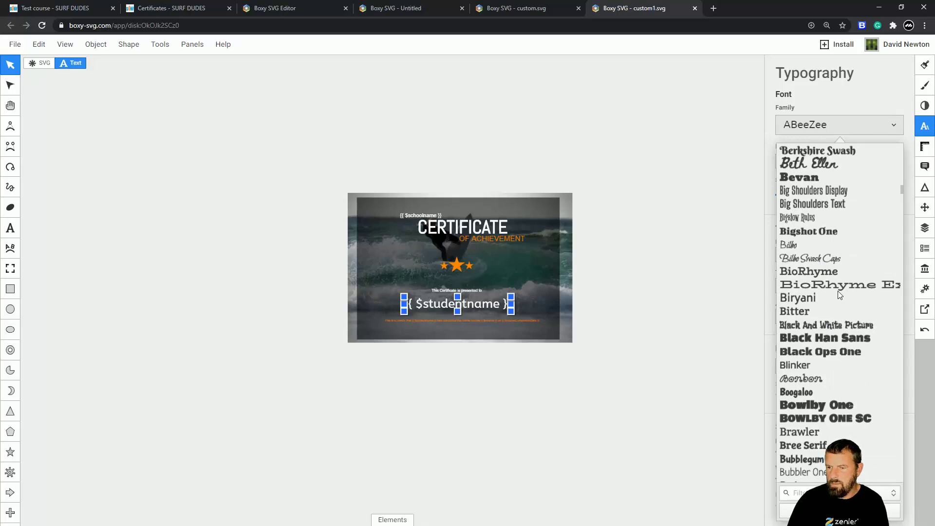
{"action": "scroll", "coordinate": [839, 293], "scroll_direction": "up", "scroll_amount": 4}
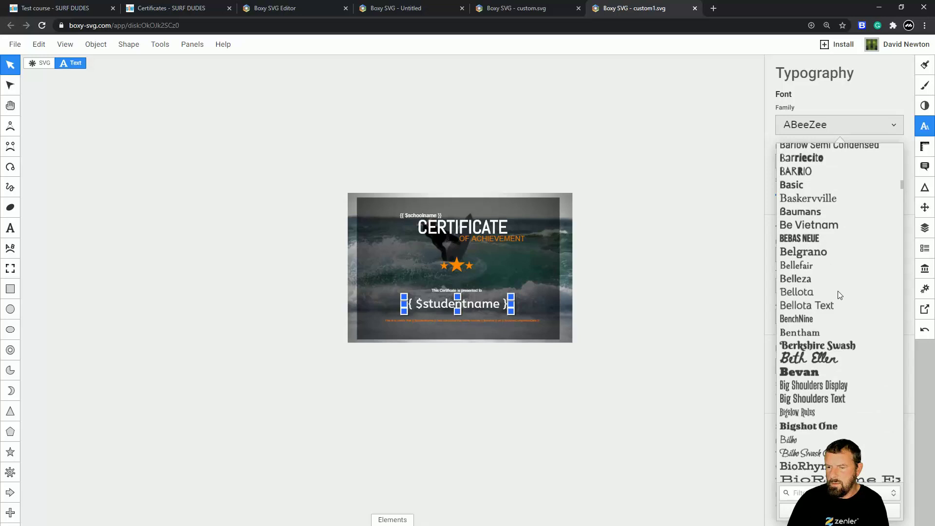
{"action": "scroll", "coordinate": [837, 290], "scroll_direction": "down", "scroll_amount": 14}
{"action": "left_click_drag", "start_coordinate": [901, 211], "coordinate": [892, 342]}
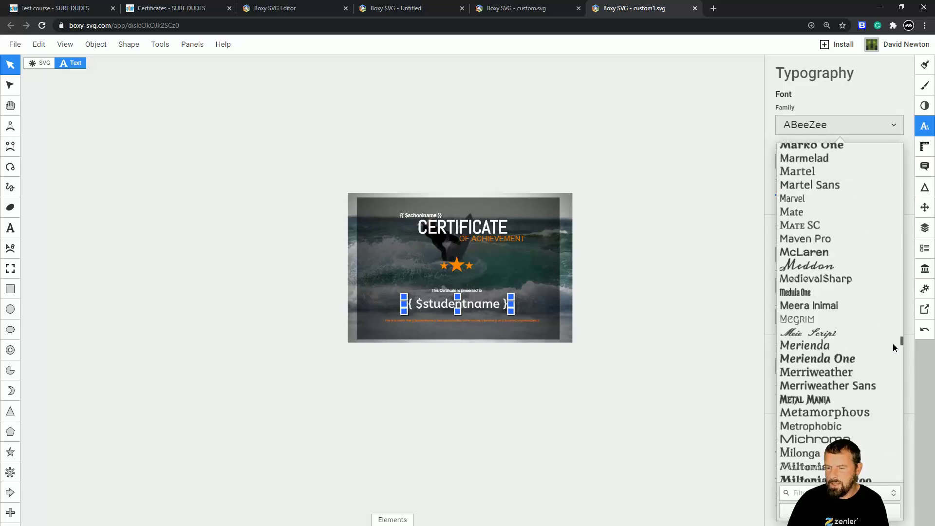
Filter the font families by "pac" and by "bla", clear the filter and close the font list.
{"action": "left_click", "coordinate": [806, 492]}
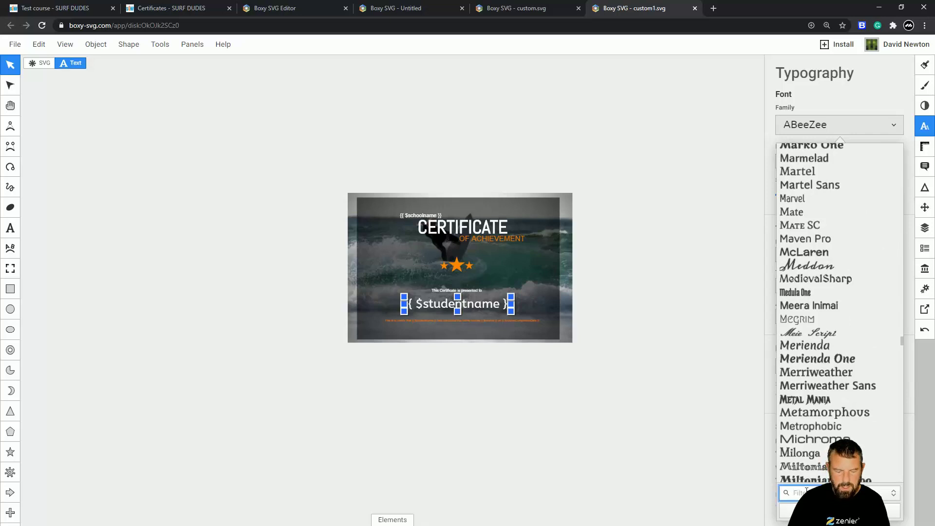
{"action": "type", "text": "pac"}
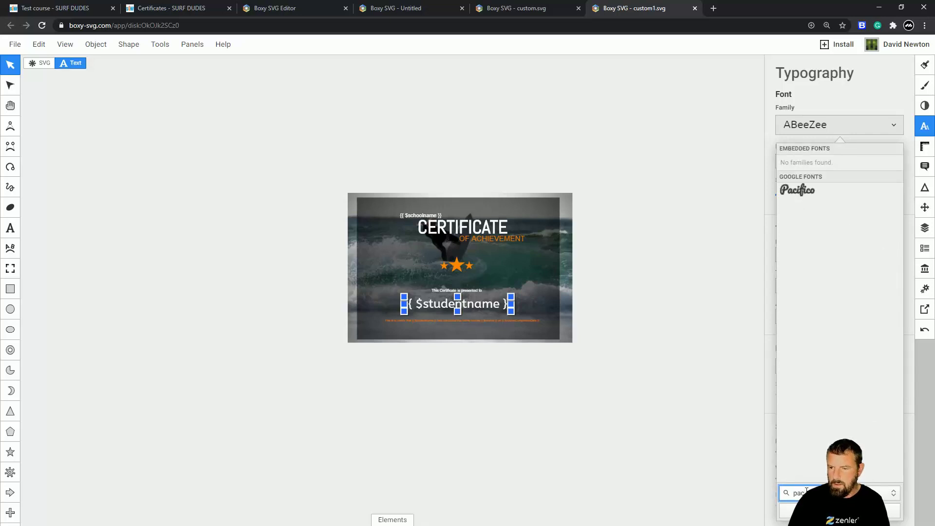
{"action": "left_click_drag", "start_coordinate": [806, 493], "coordinate": [790, 497]}
{"action": "type", "text": "bla"}
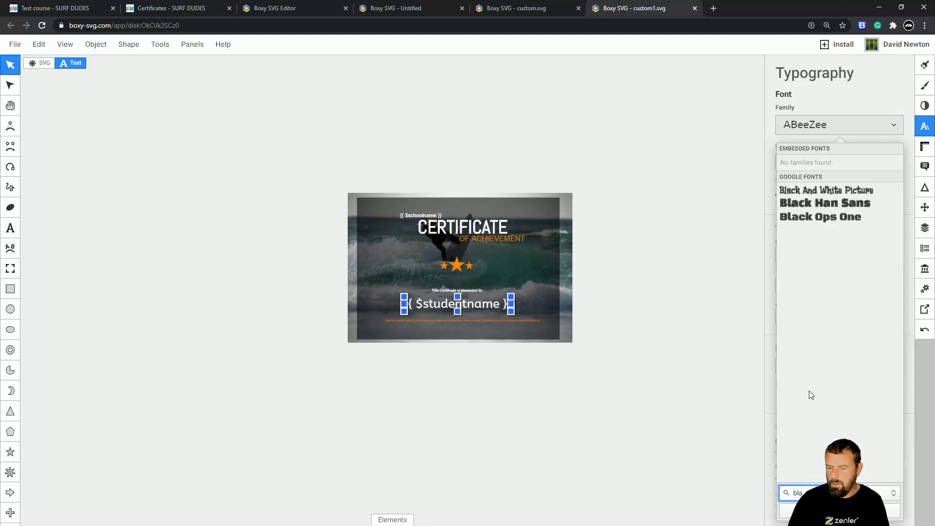
{"action": "key", "text": "BackSpace"}
{"action": "key", "text": "BackSpace"}
{"action": "key", "text": "BackSpace"}
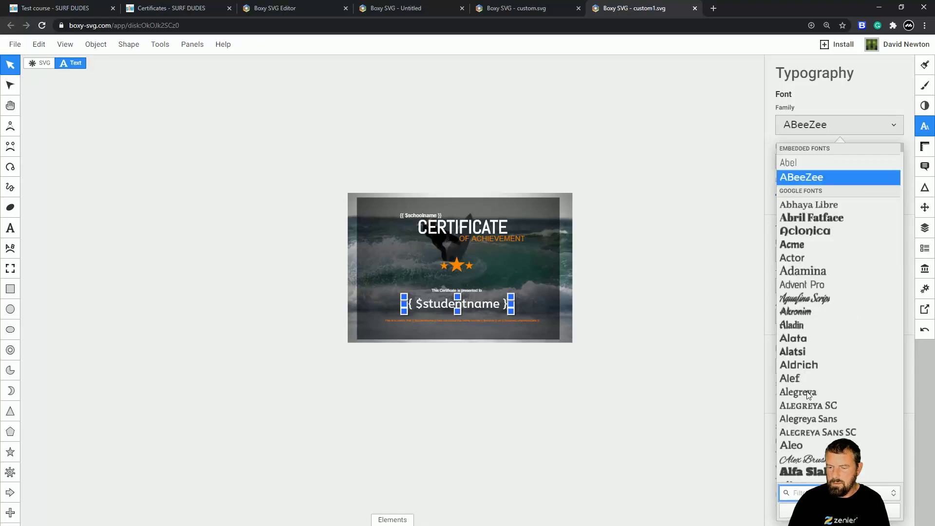
{"action": "key", "text": "Escape"}
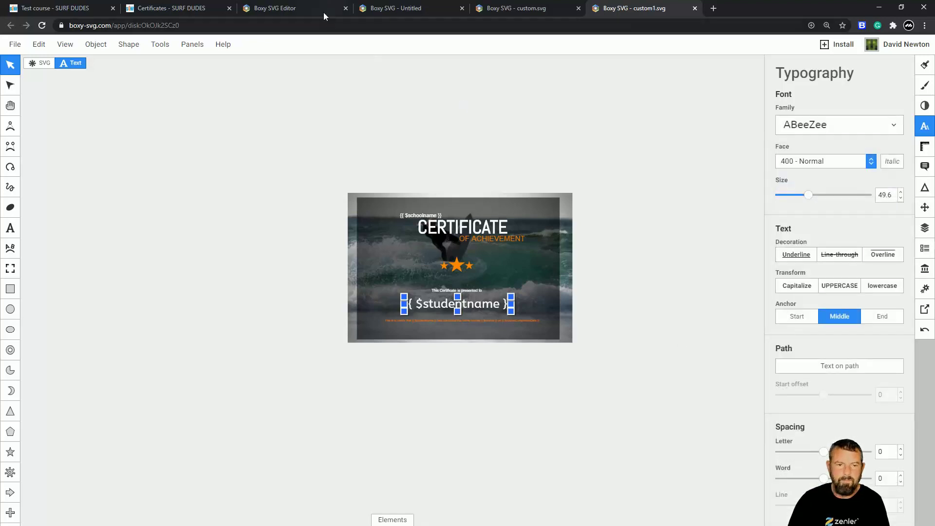
Return to Zenler's certificates page, recheck the supported custom fonts, and close the sample SVG notes and the custom certificate template form.
{"action": "left_click", "coordinate": [73, 8]}
{"action": "left_click", "coordinate": [170, 8]}
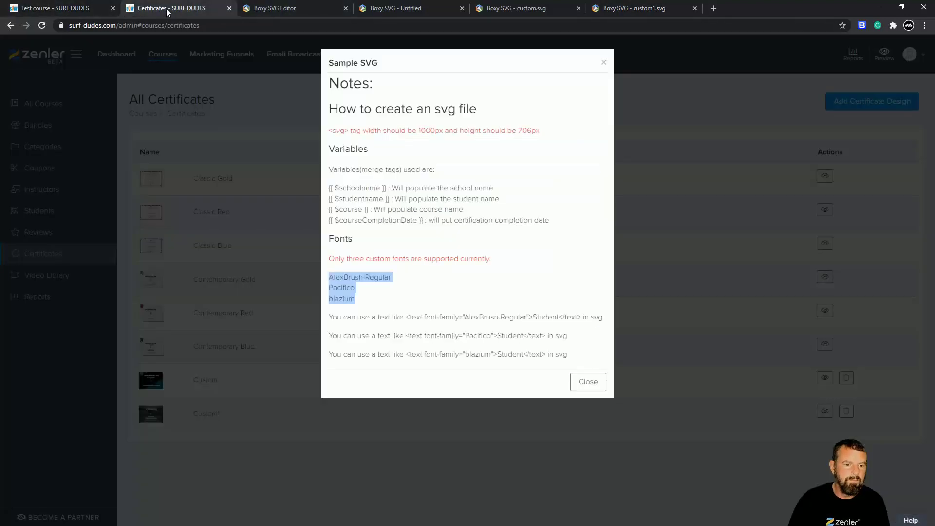
{"action": "left_click", "coordinate": [353, 293]}
{"action": "double_click", "coordinate": [347, 299]}
{"action": "left_click", "coordinate": [416, 292]}
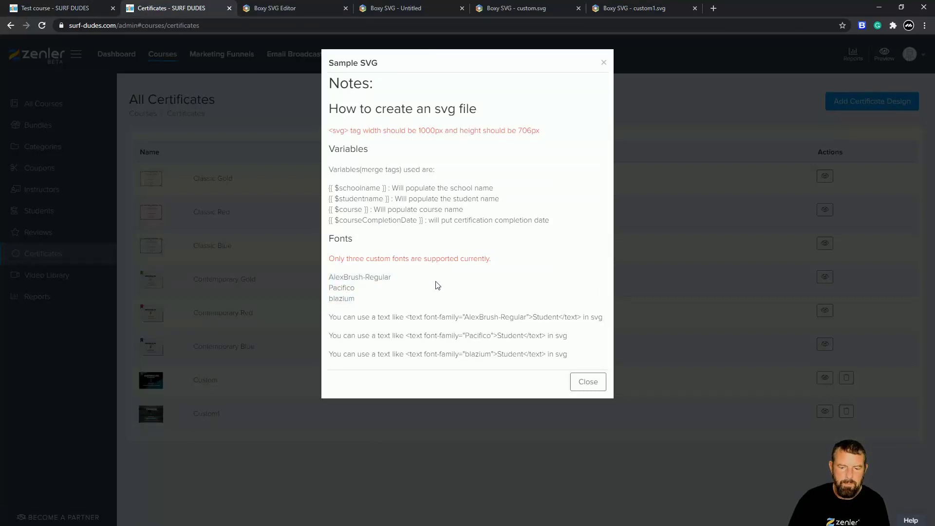
{"action": "left_click", "coordinate": [604, 63]}
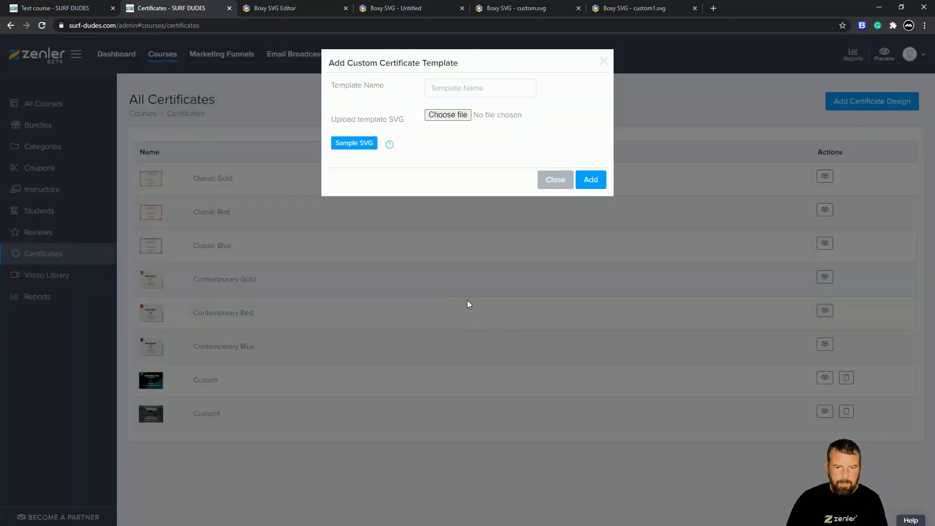
{"action": "left_click", "coordinate": [603, 61]}
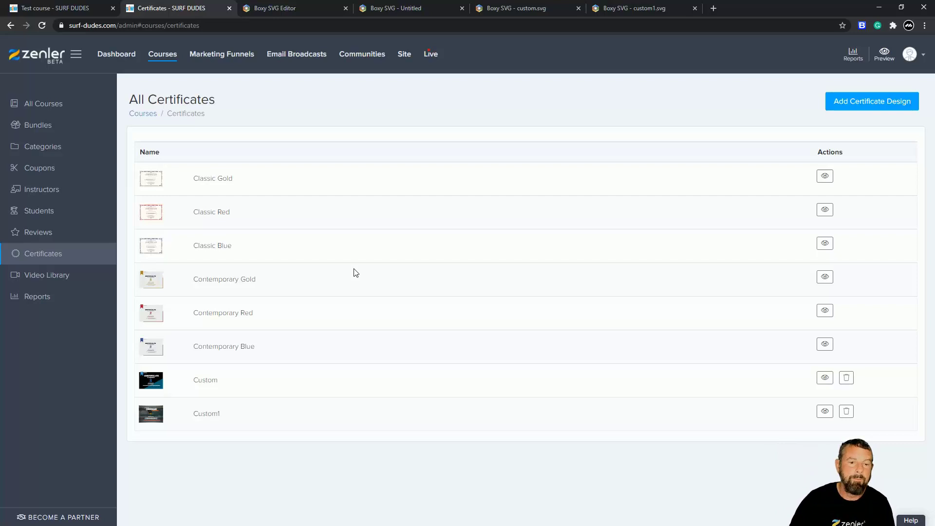
Switch back to custom1.svg in Boxy SVG and select the CERTIFICATE heading to examine its typography settings.
{"action": "left_click", "coordinate": [638, 8]}
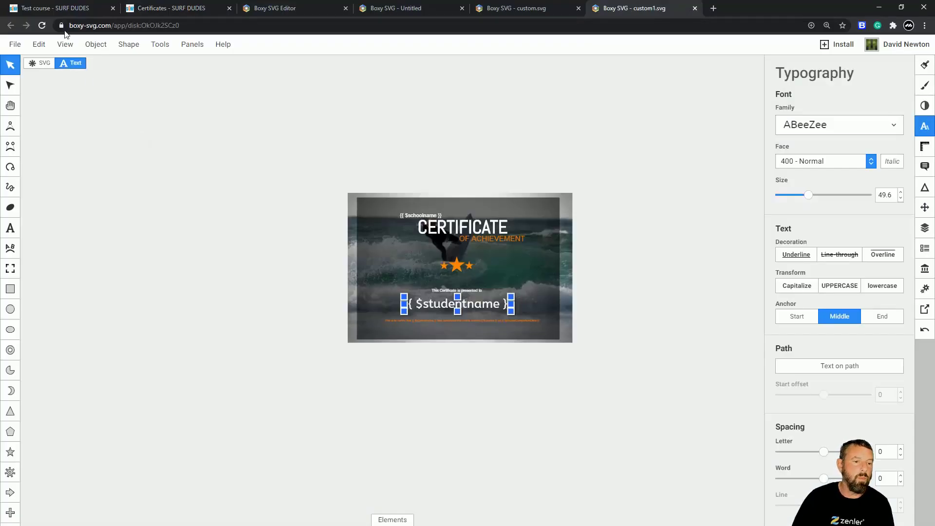
{"action": "left_click", "coordinate": [257, 207]}
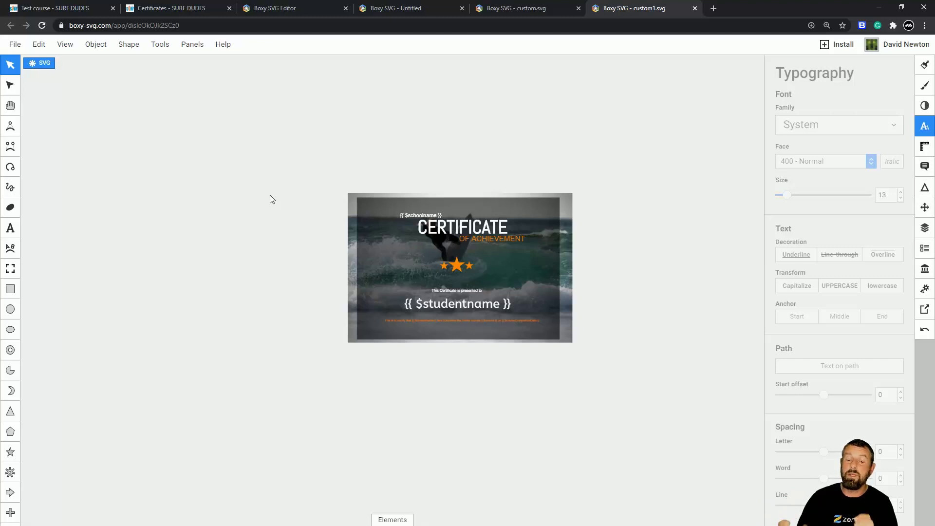
{"action": "left_click", "coordinate": [438, 227]}
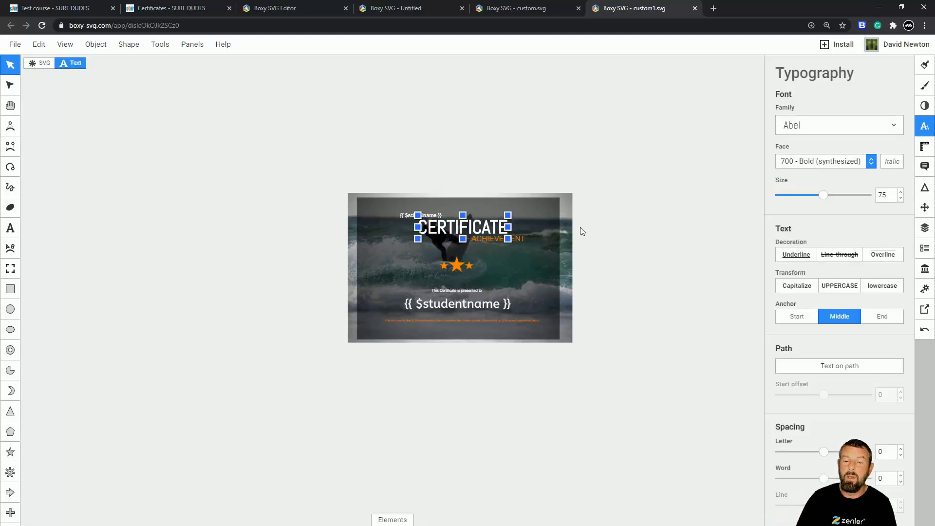